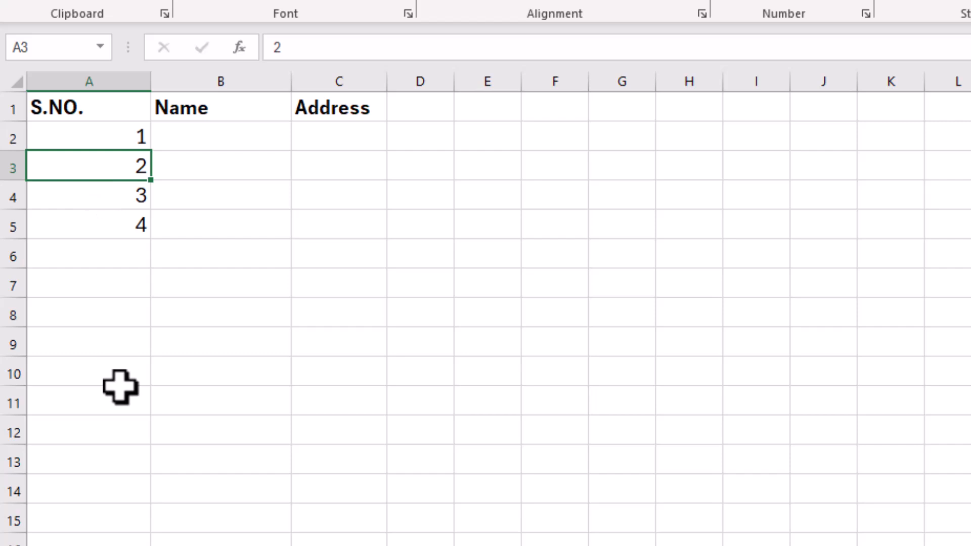
Delete the entire row 3, which holds serial number 2
click(87, 141)
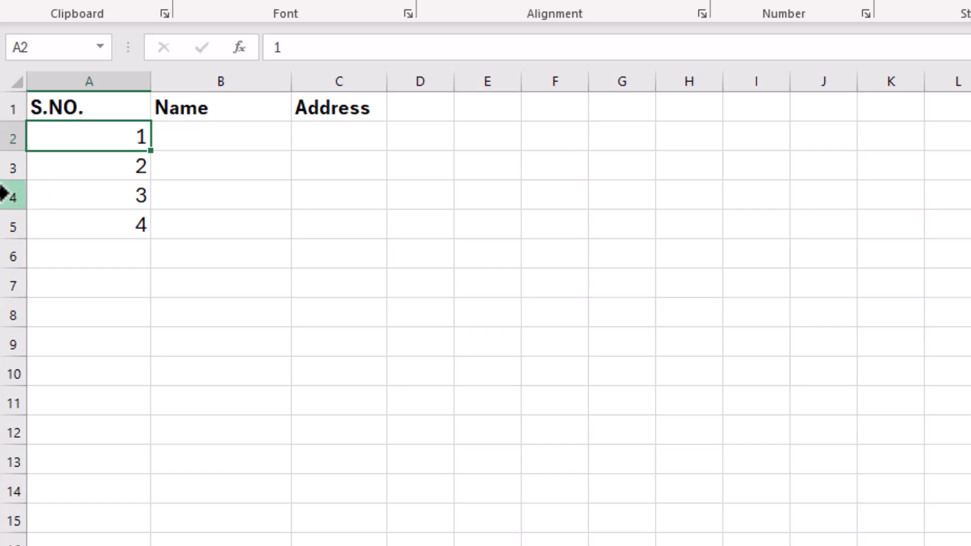
click(9, 167)
right_click(44, 167)
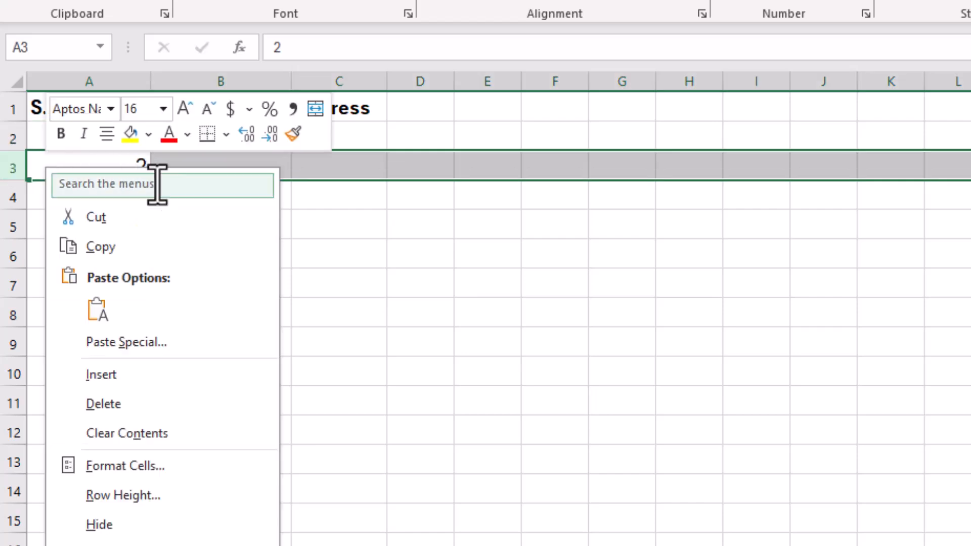
click(130, 403)
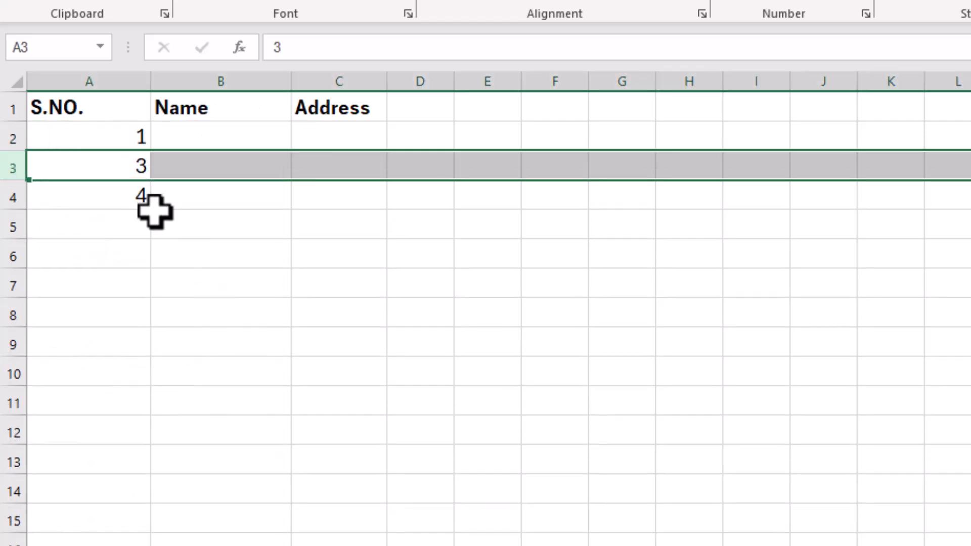
click(113, 171)
click(109, 212)
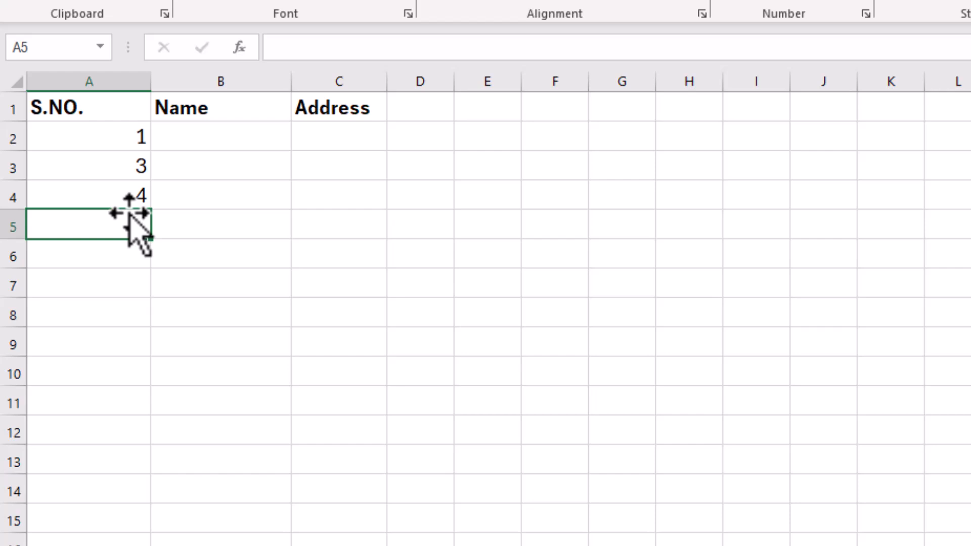
Clear the serial numbers from cells A2:A8 under the S.NO. heading
drag(126, 144, 115, 309)
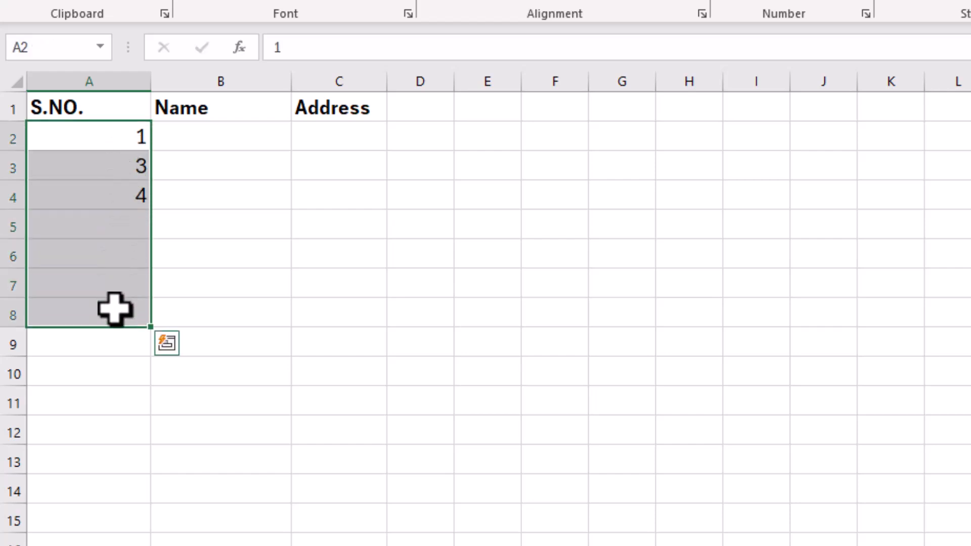
key(Delete)
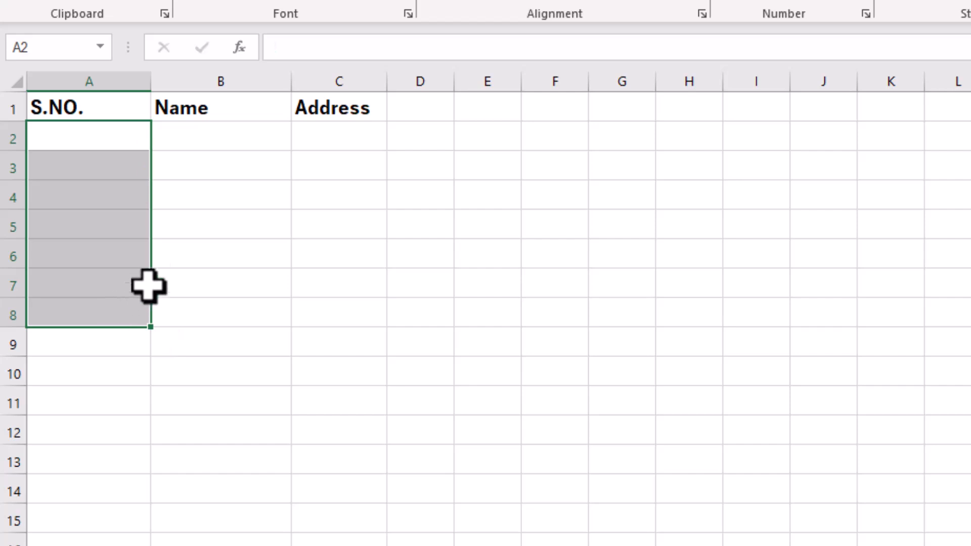
click(223, 143)
Enter 1 in cell A2 and 2 in cell A3 as the first serial numbers
click(124, 146)
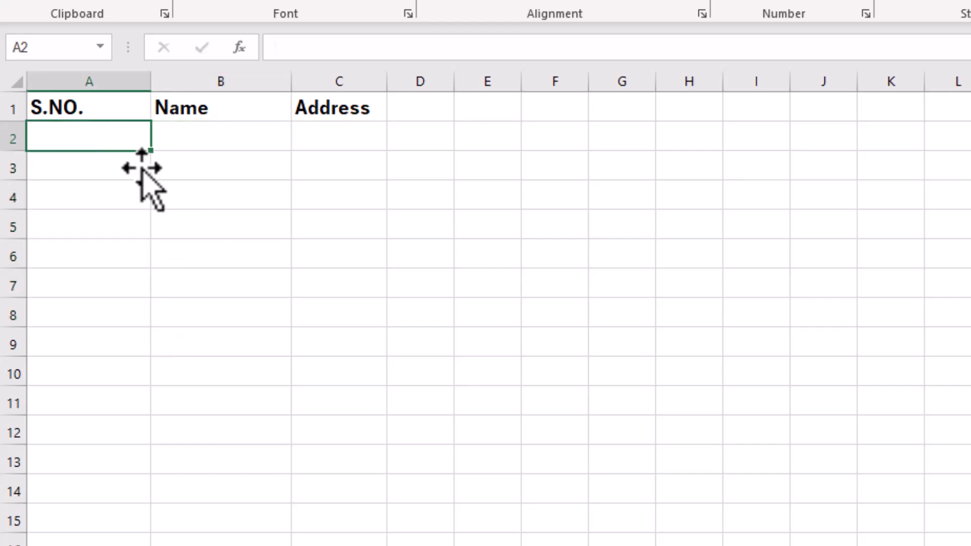
text(1)
key(Return)
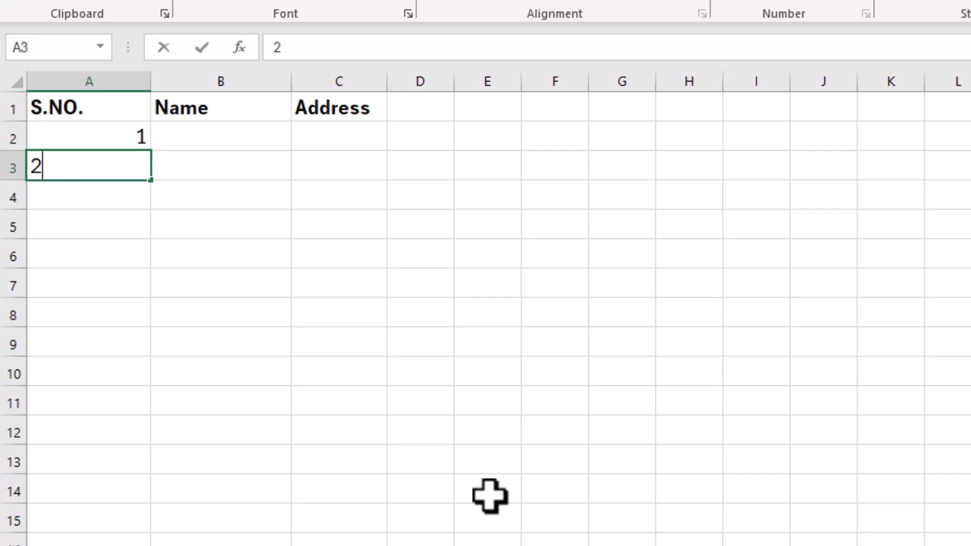
text(2)
key(Return)
Extend the number pattern in A2:A3 down to A11 with AutoFill, producing serial numbers 1 to 10
drag(107, 147, 112, 174)
drag(110, 132, 108, 157)
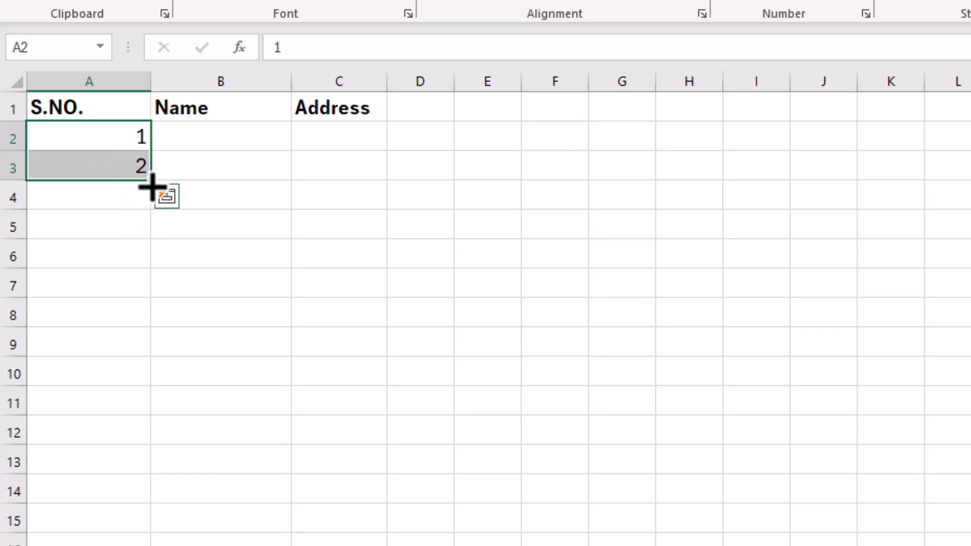
drag(151, 187, 154, 431)
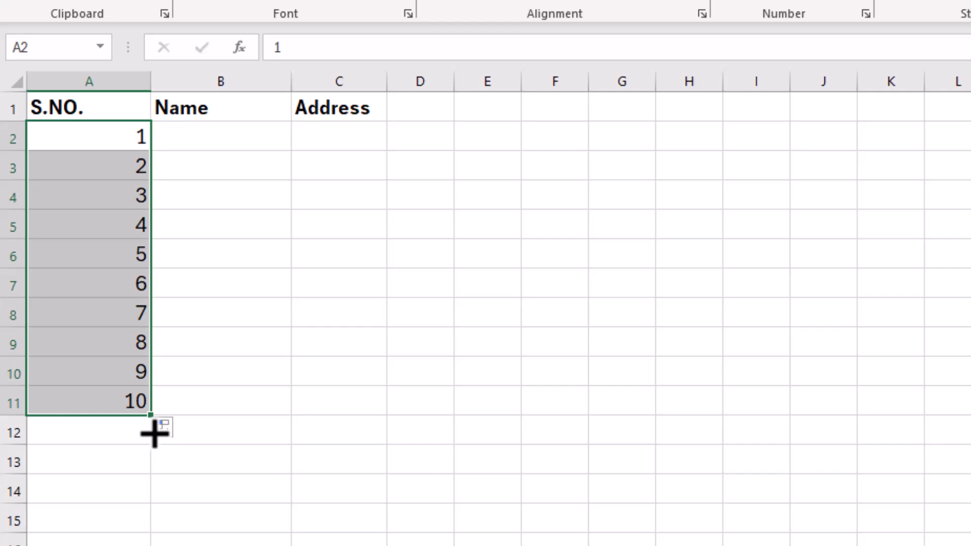
Shrink the filled series back to A2:A3 and clear cell A3, leaving only the 1 in A2
drag(154, 432, 132, 176)
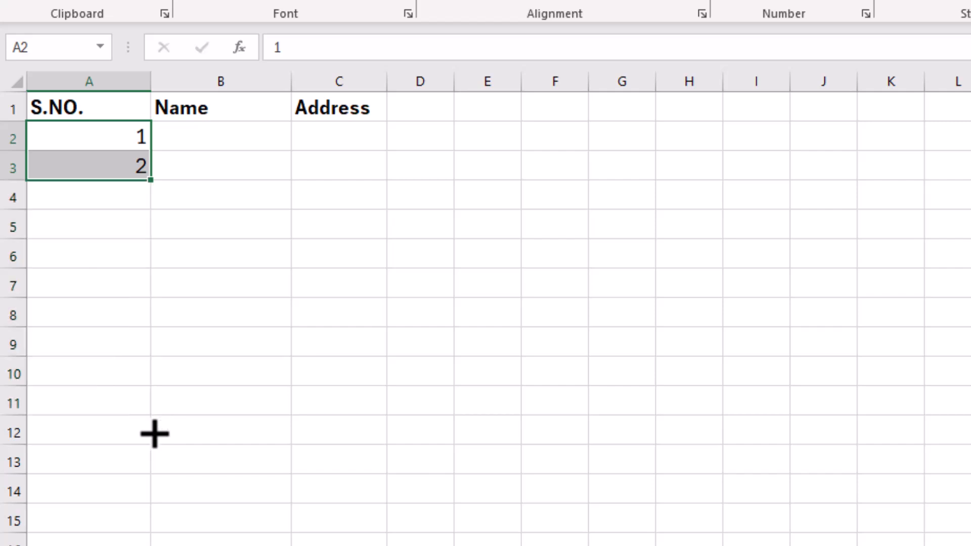
click(130, 174)
key(Delete)
AutoFill cell A2 down to A10 and set the fill option to Fill Series, numbering 1 to 9
click(112, 131)
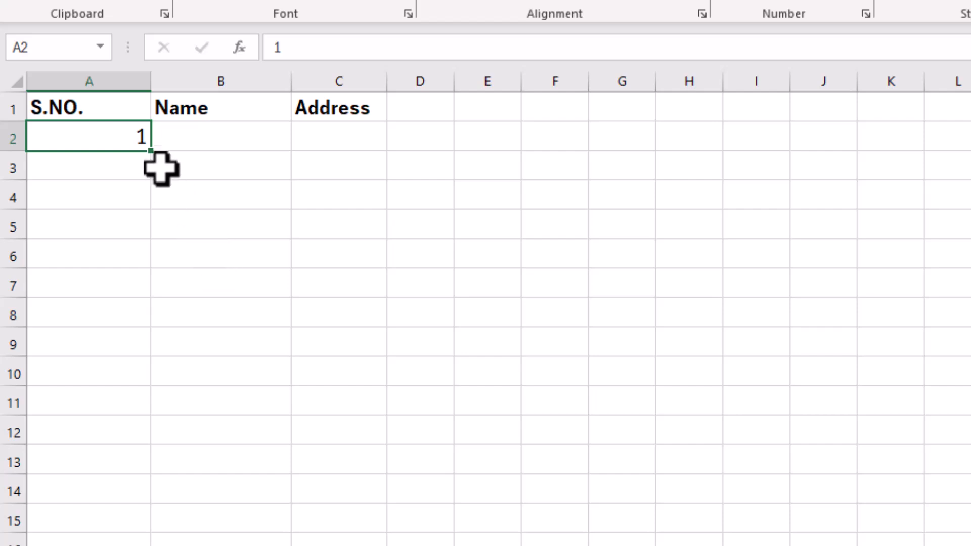
drag(152, 153, 152, 382)
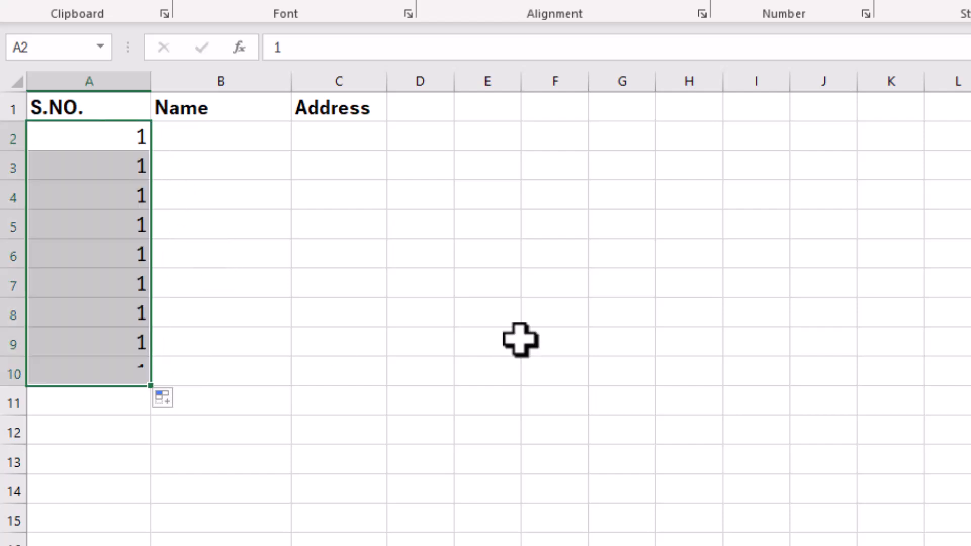
click(172, 403)
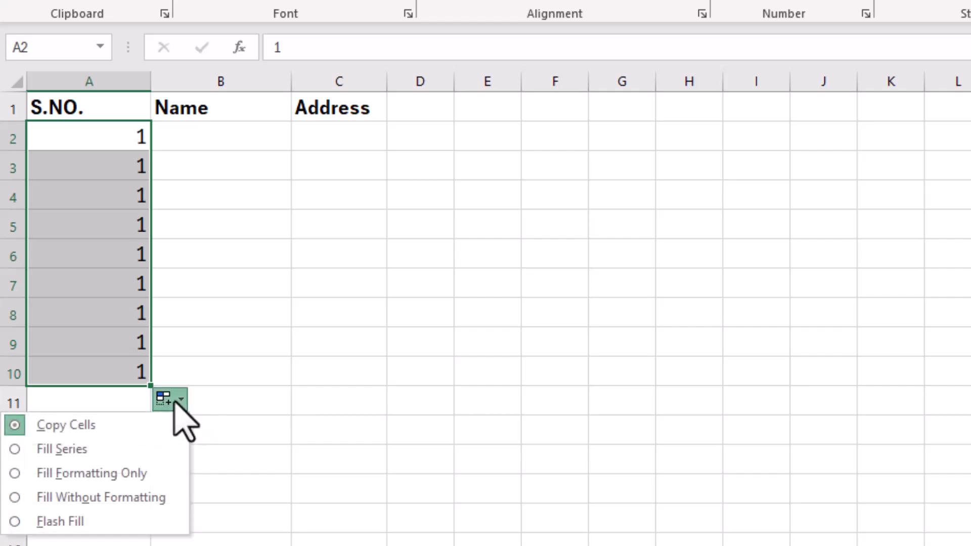
click(83, 450)
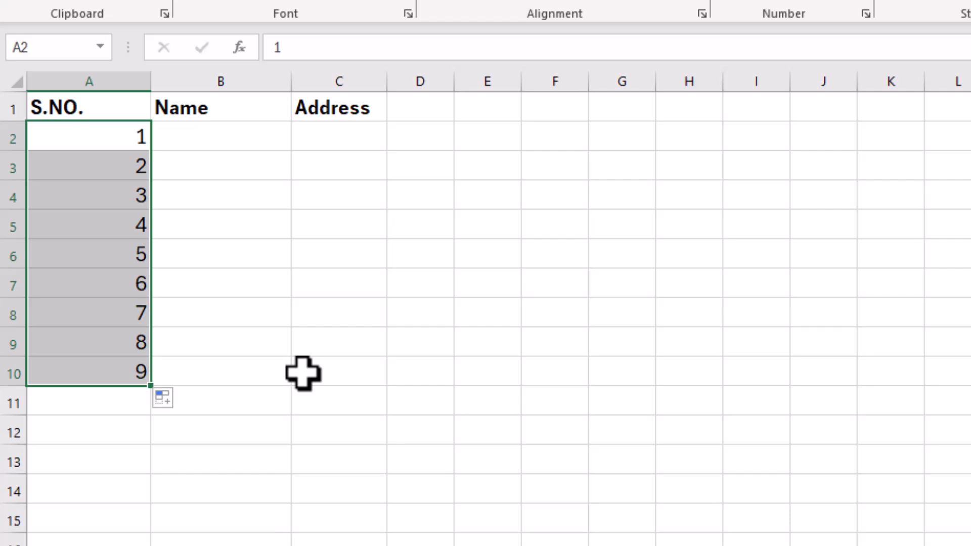
Clear cells A2:A10 and enter 1 in cell A2
key(Delete)
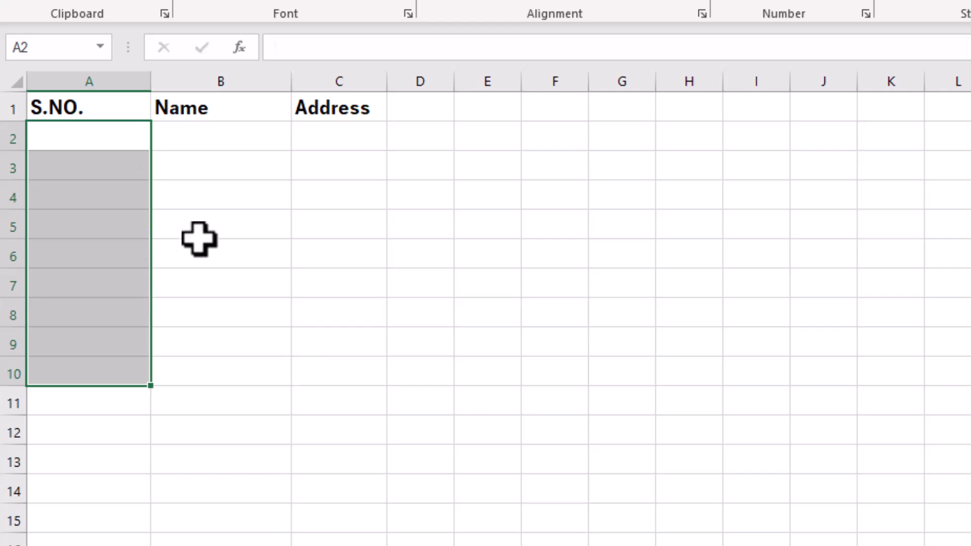
click(123, 143)
text(1)
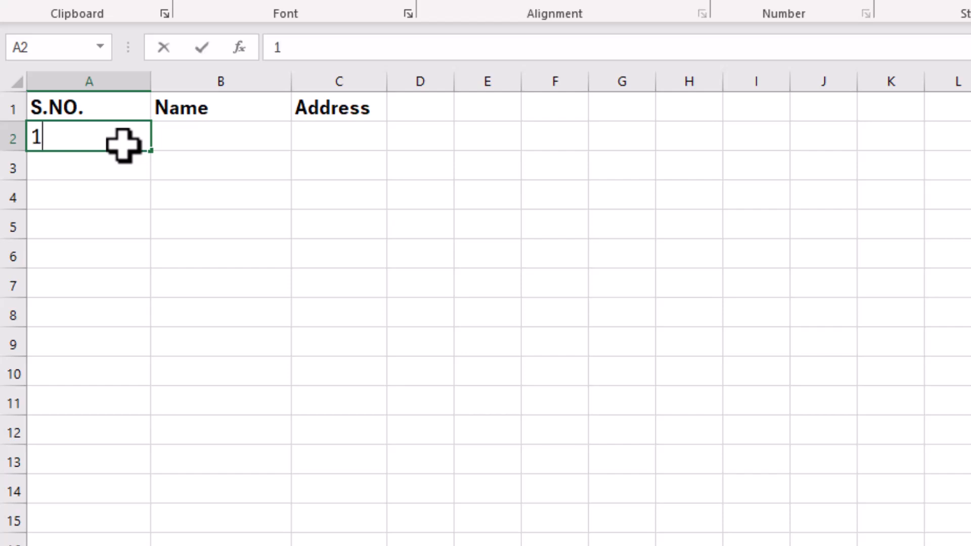
key(Return)
Fill cell A2 down to A14 directly as an incrementing series, producing serial numbers 1 to 13
click(123, 144)
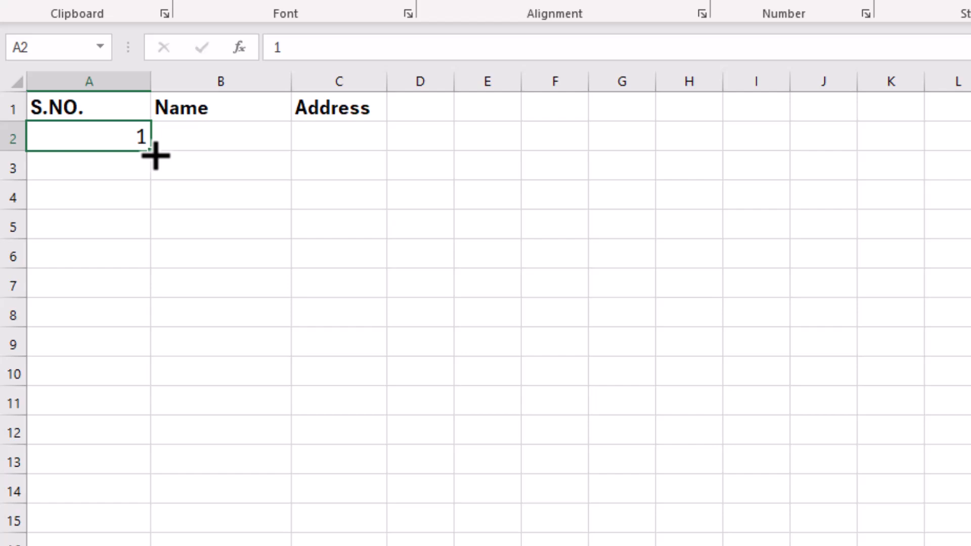
drag(156, 156, 152, 496)
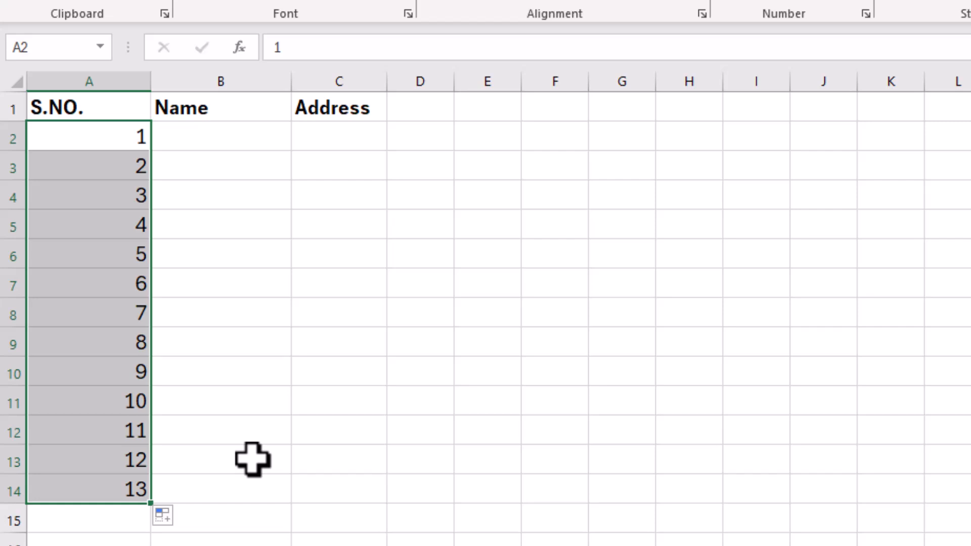
Clear cells A4:A14, leaving only the first two serial numbers
drag(96, 193, 101, 497)
key(Delete)
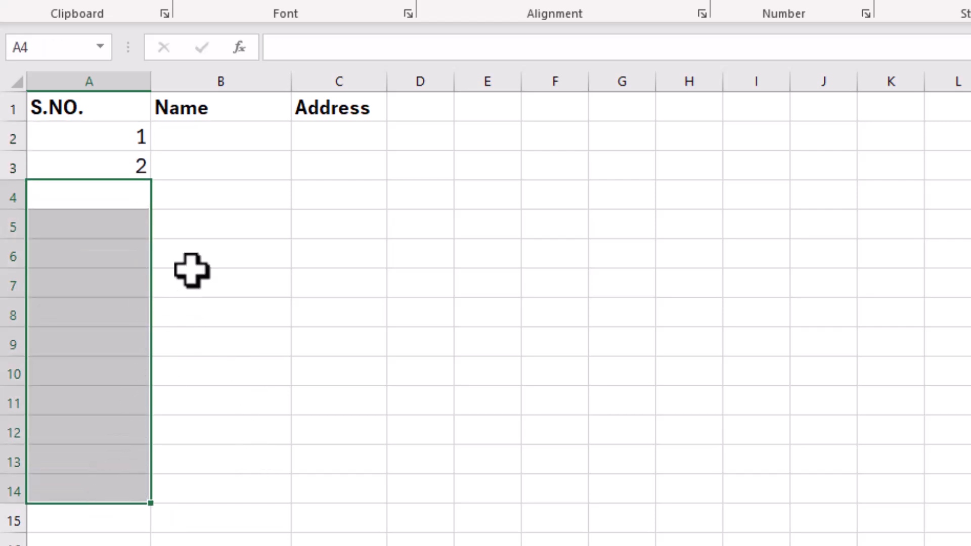
click(199, 220)
Number cells A2:A15 from 1 to 14 by applying the Fill Series command to the selected range
drag(119, 142, 114, 512)
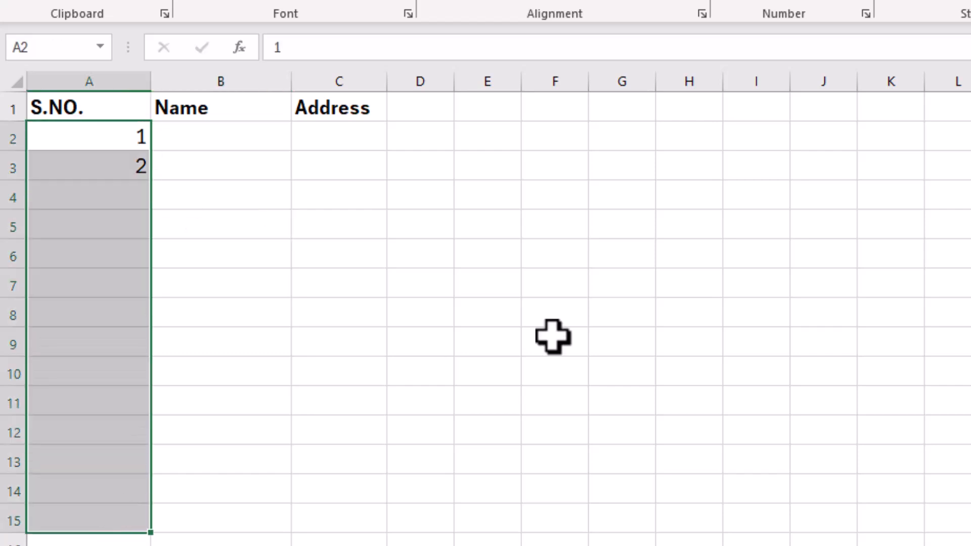
key(alt+e)
key(i)
key(s)
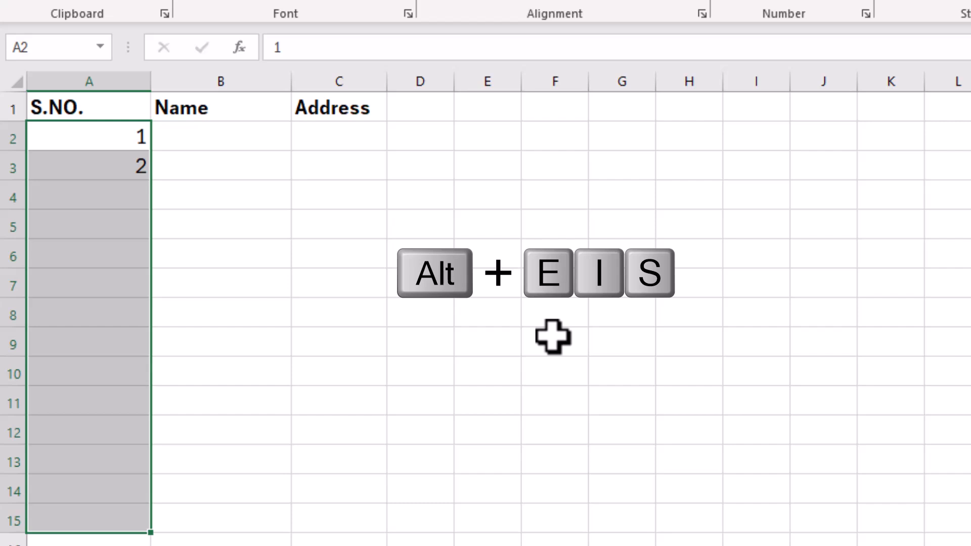
key(Return)
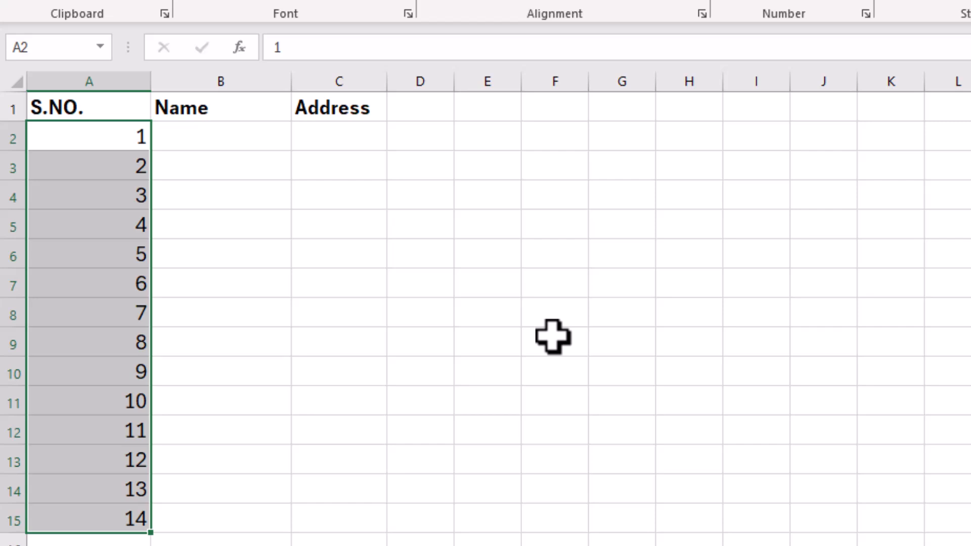
Clear all serial numbers from A3 downward, keeping the 1 in cell A2
drag(101, 158, 115, 541)
key(Delete)
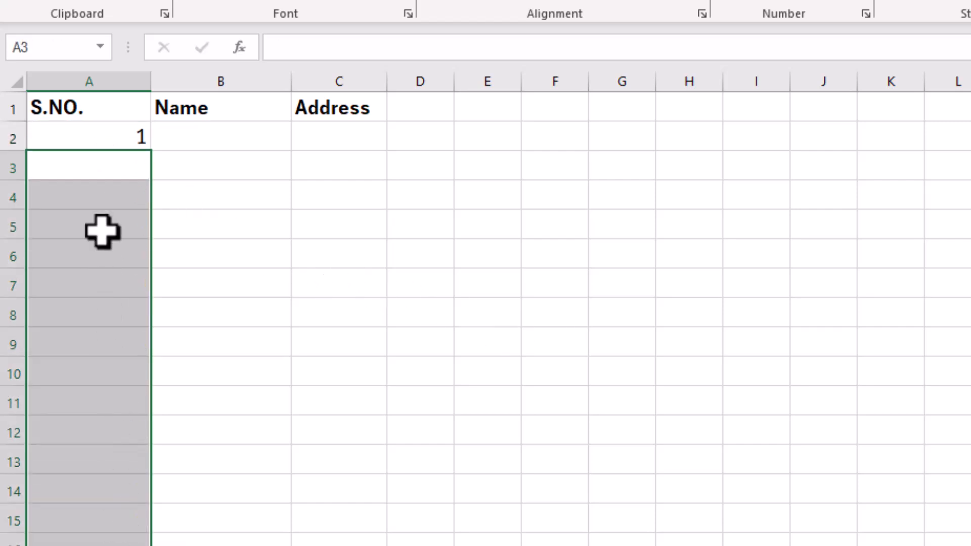
click(102, 134)
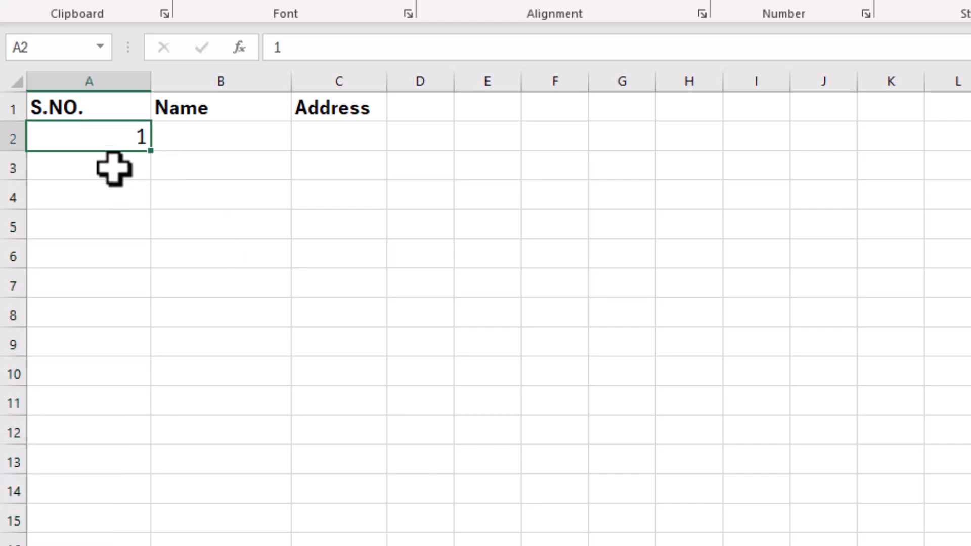
key(ctrl+shift+Down)
Generate a linear Fill Series in columns from A2 with step value 1 and stop value 20
click(82, 141)
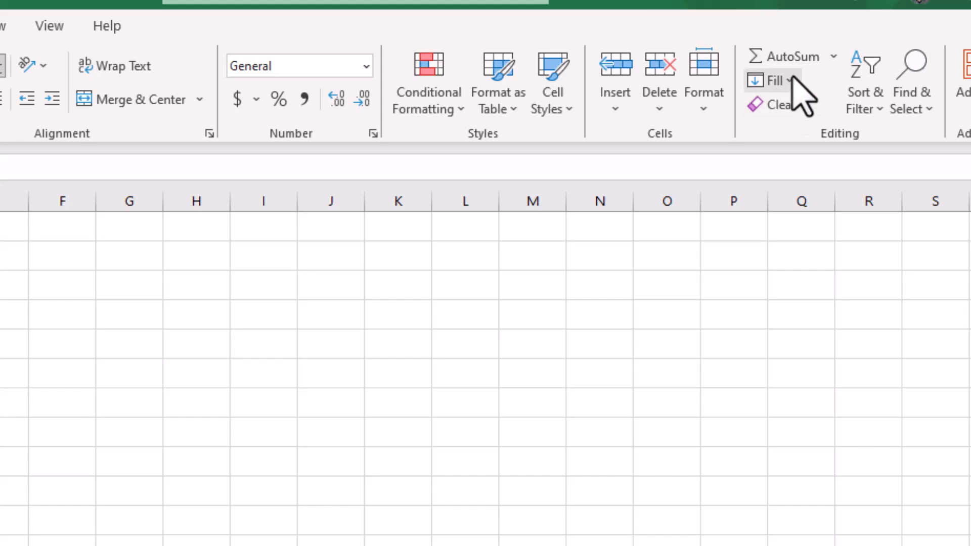
click(779, 80)
click(803, 257)
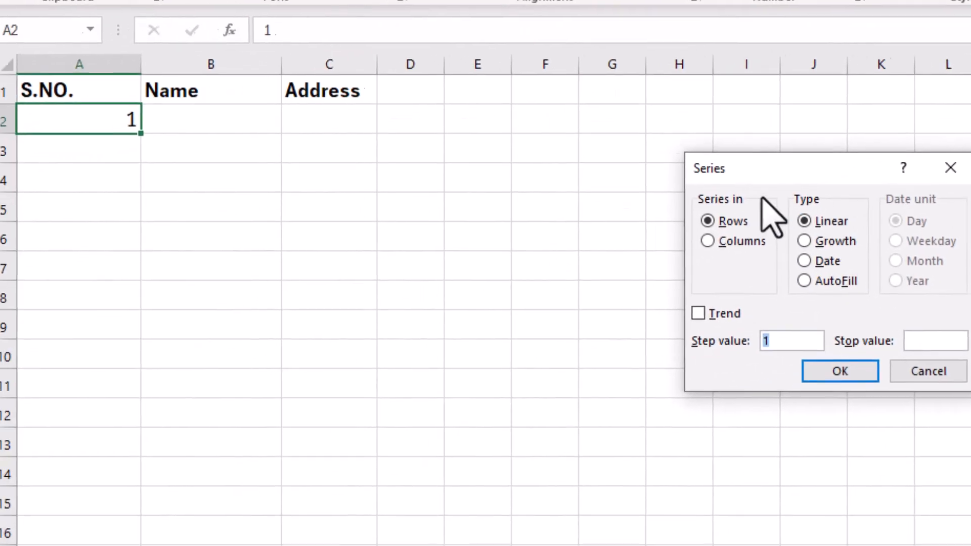
drag(771, 169, 425, 159)
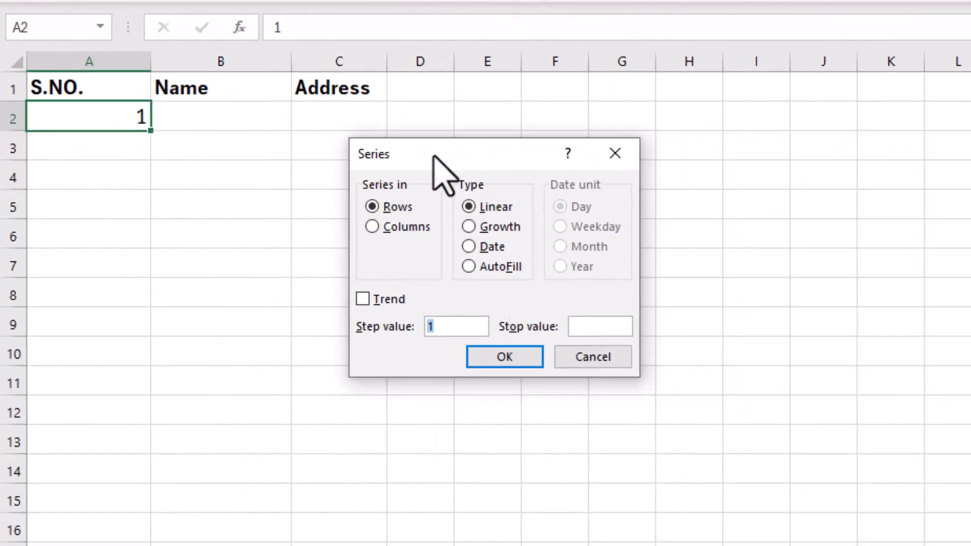
click(372, 228)
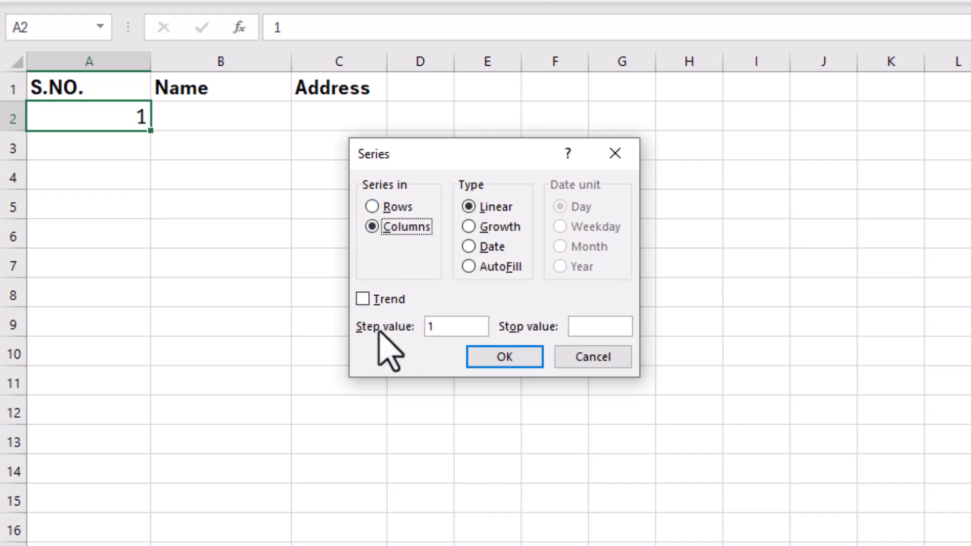
click(585, 327)
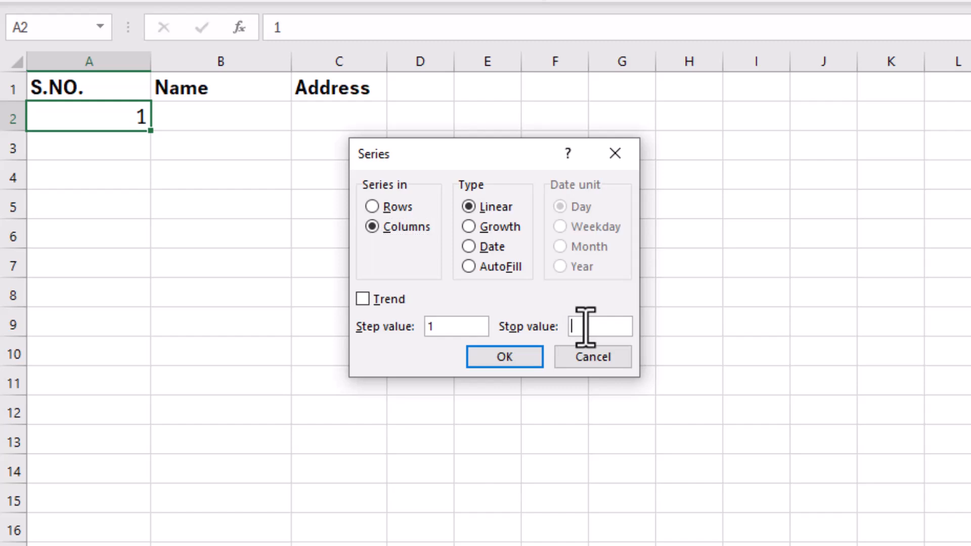
text(20)
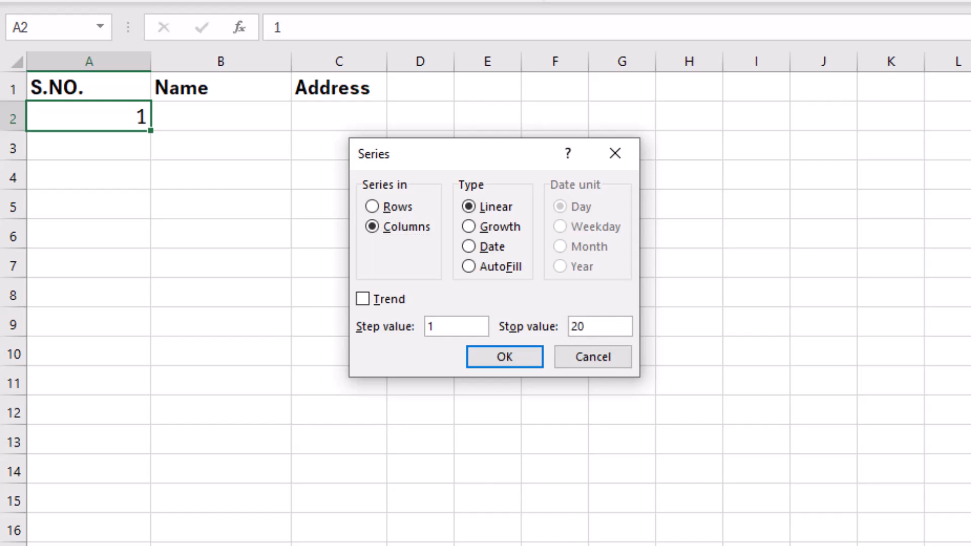
click(524, 354)
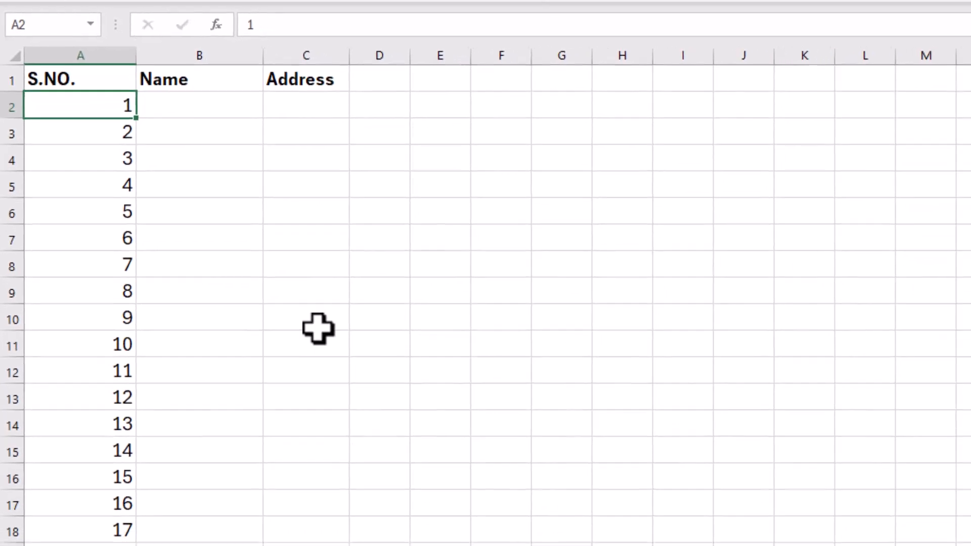
Clear the whole series of serial numbers from A2 to the end of the column
scroll(311, 321, down, 5)
scroll(310, 320, up, 5)
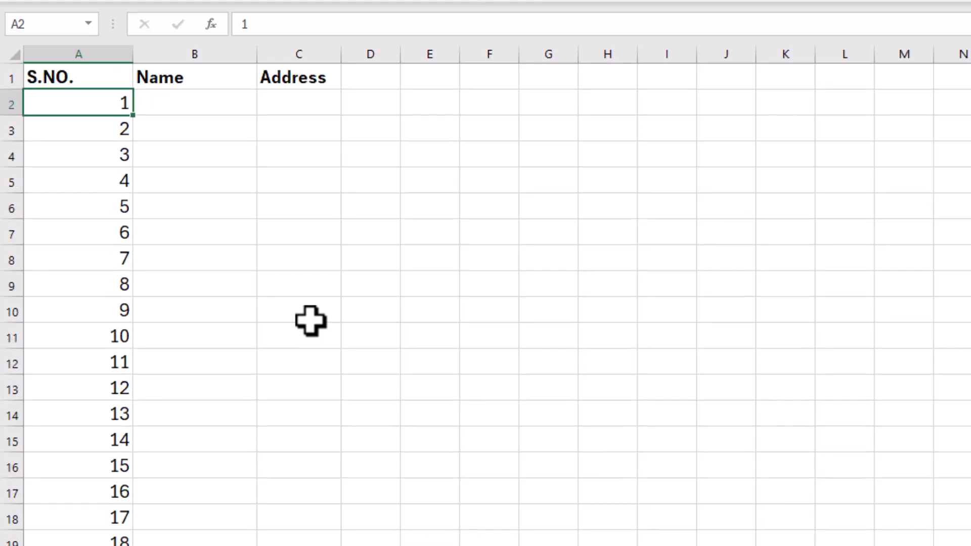
key(ctrl+shift+Down)
key(Delete)
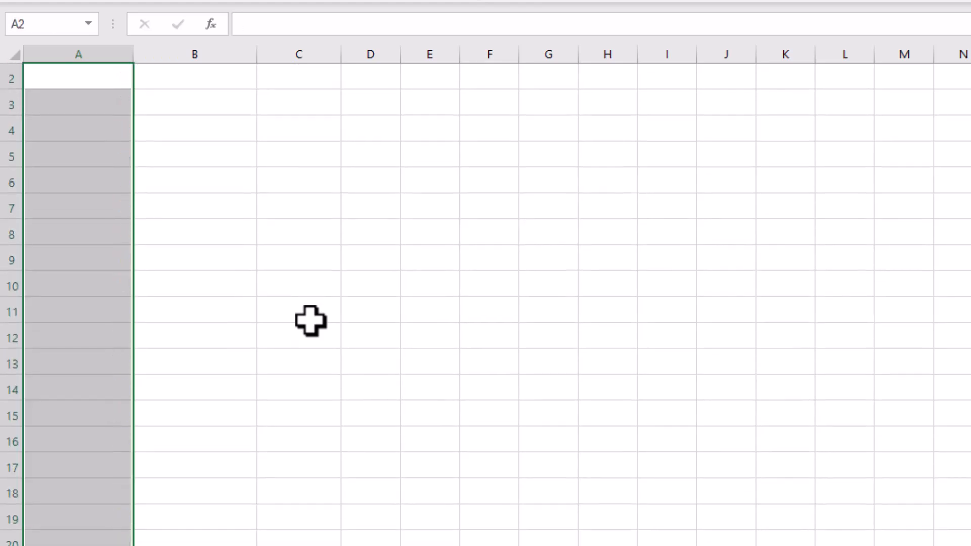
scroll(310, 321, up, 1)
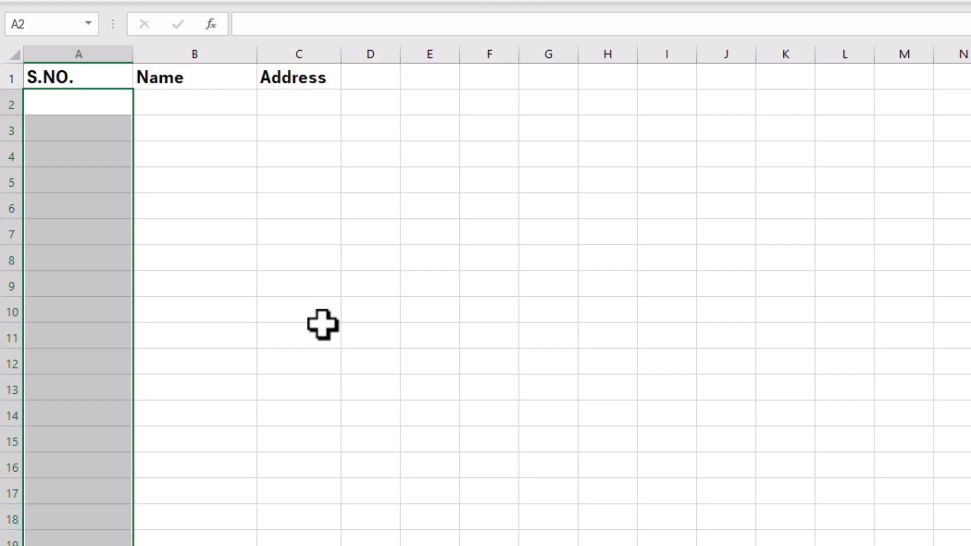
Enter =ROW(B1) in cell A2 and fill the formula down the S.NO. column past row 15
click(80, 106)
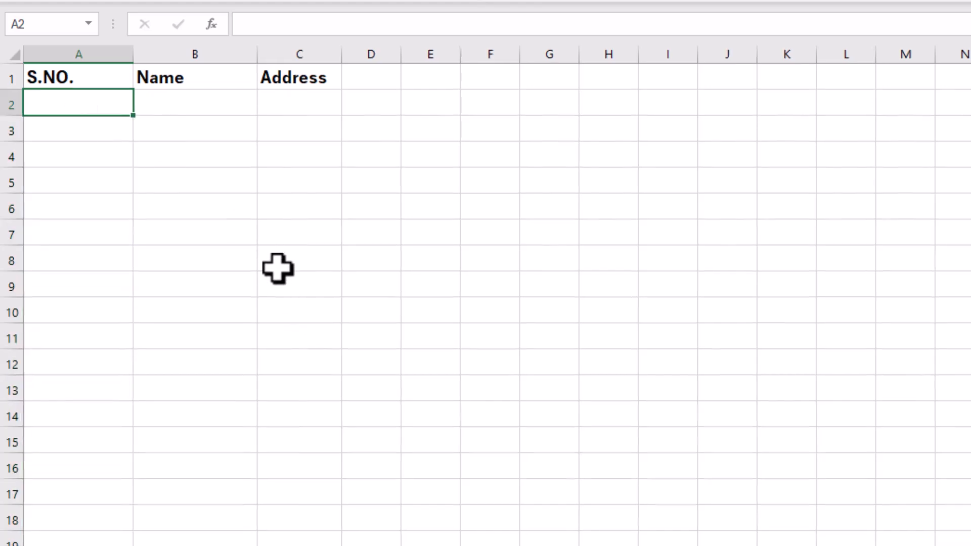
text(=)
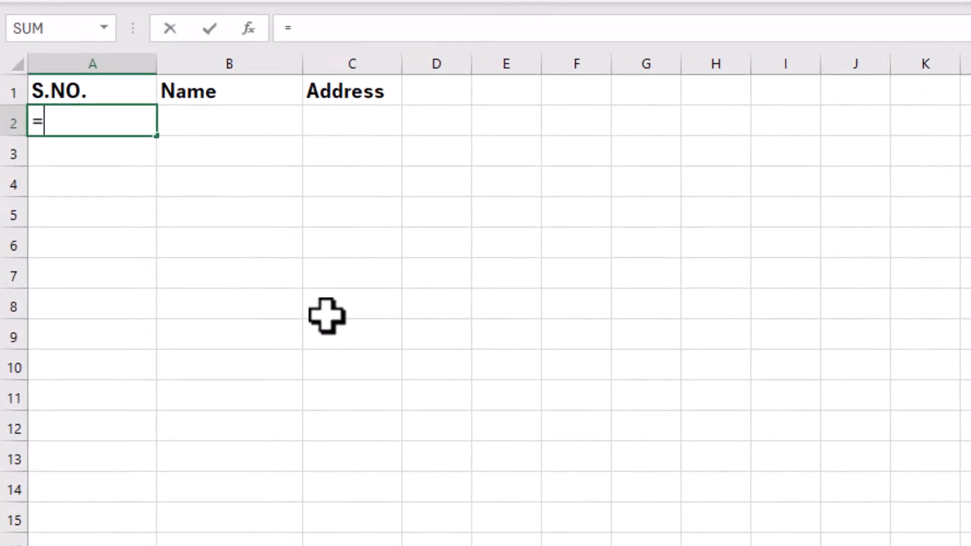
text(row)
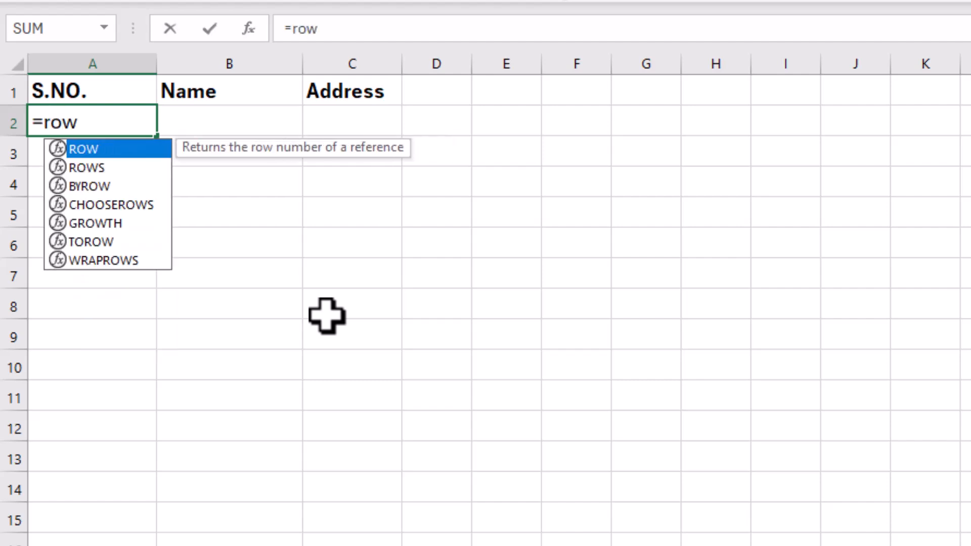
text(()
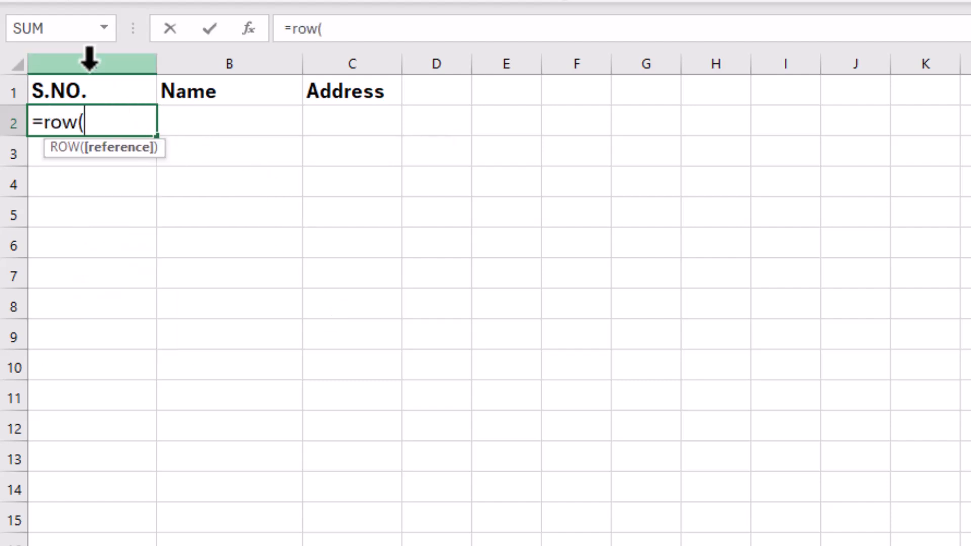
click(208, 89)
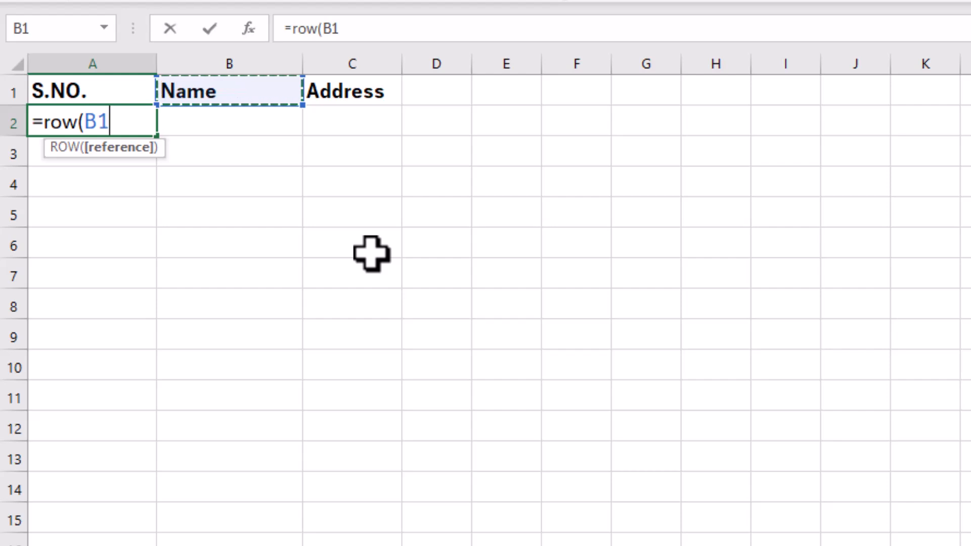
key(Return)
click(140, 124)
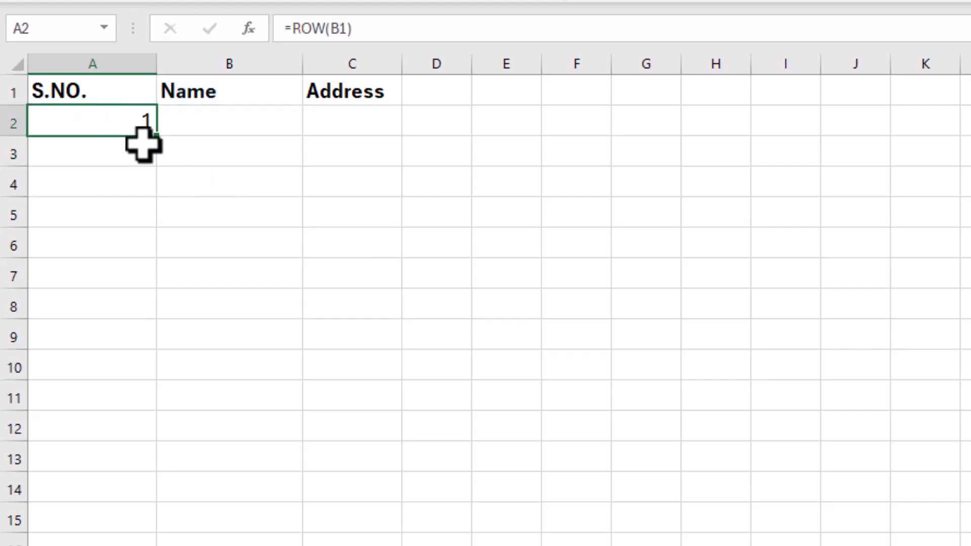
drag(156, 136, 159, 541)
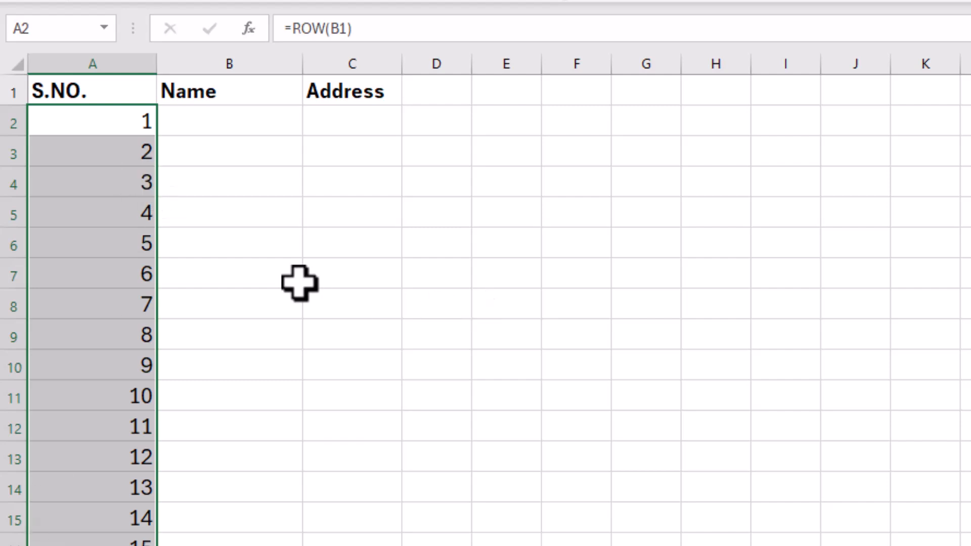
Wrap the ROW formula in A2 in an IF test so it reads =IF(B2="","",ROW(B1))
click(100, 122)
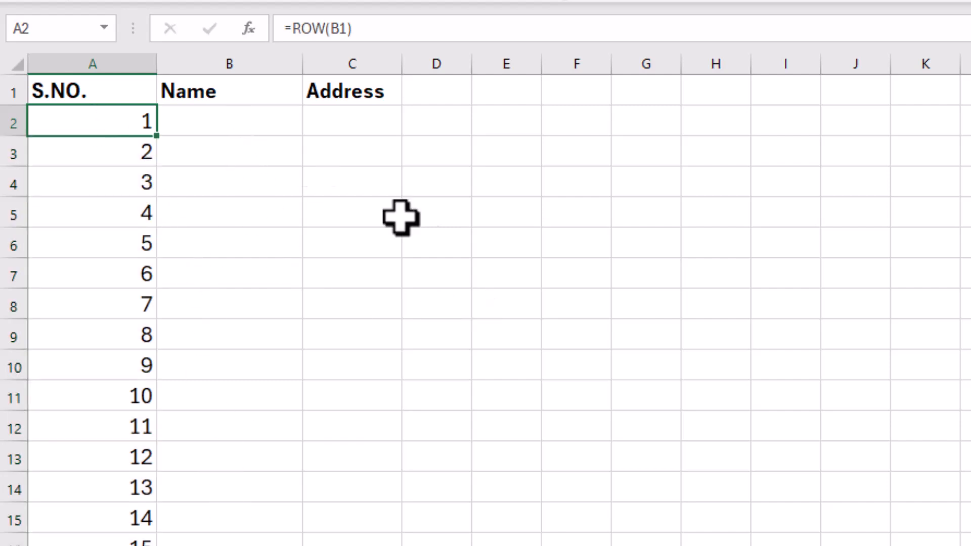
key(F2)
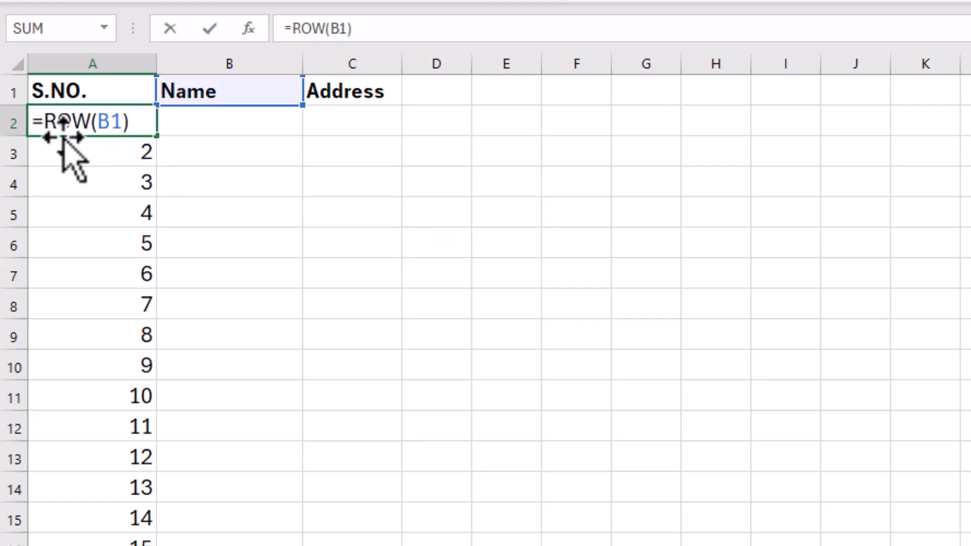
click(45, 121)
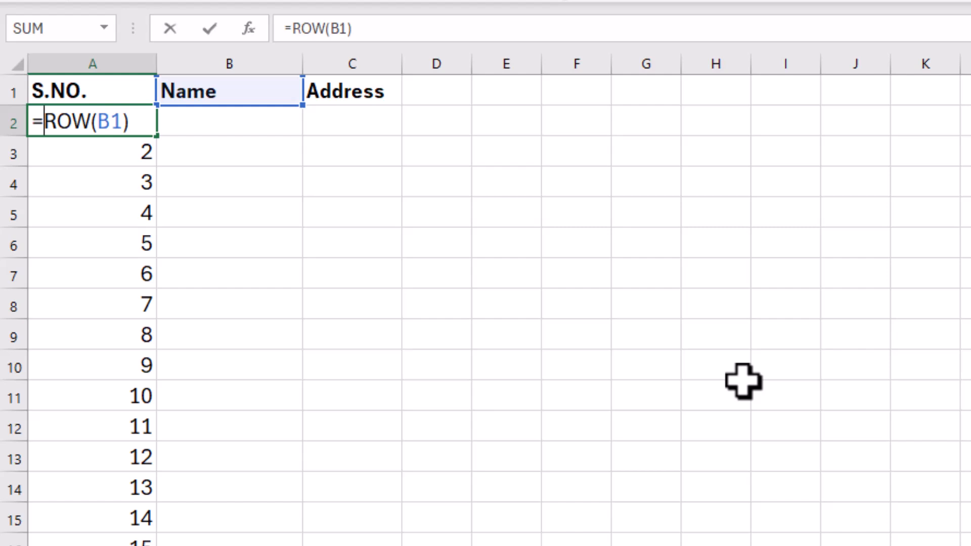
text(if()
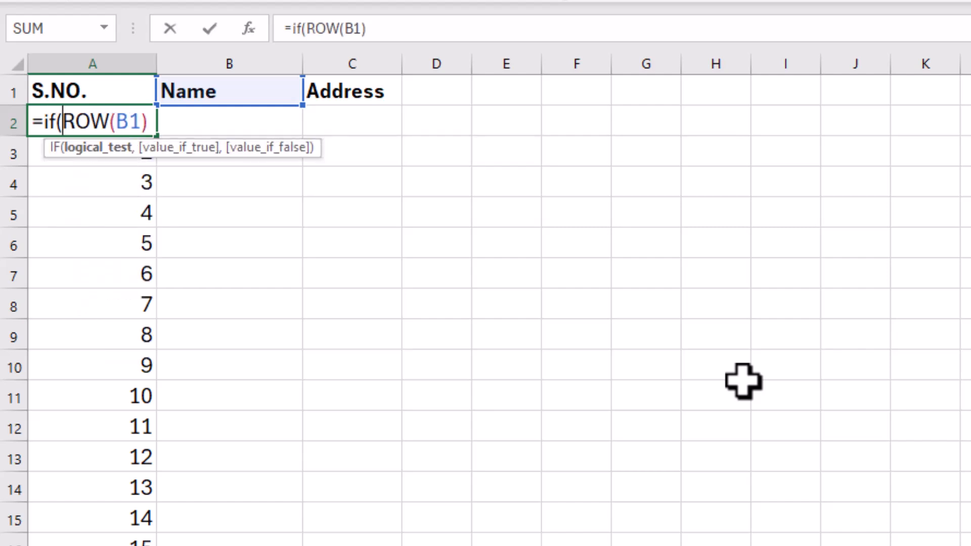
click(212, 120)
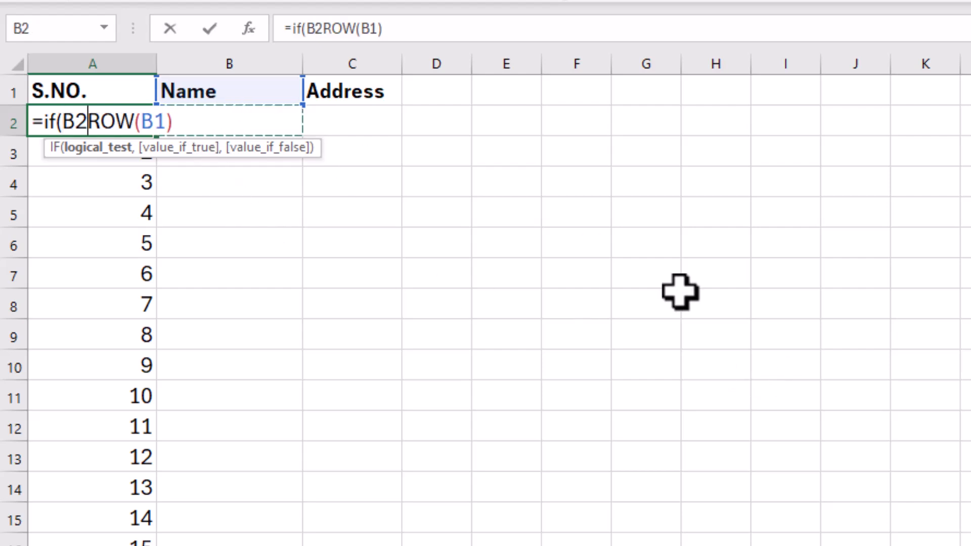
text(="",)
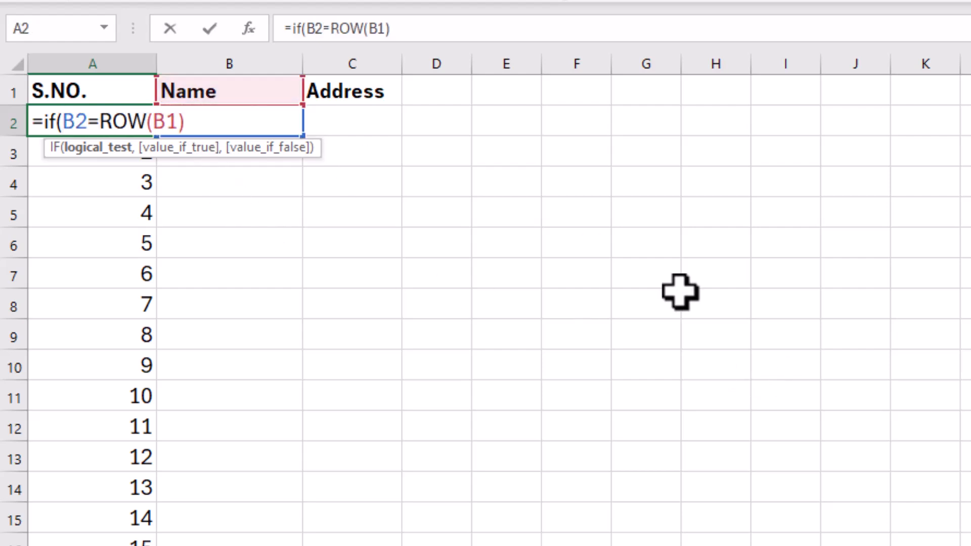
text("")
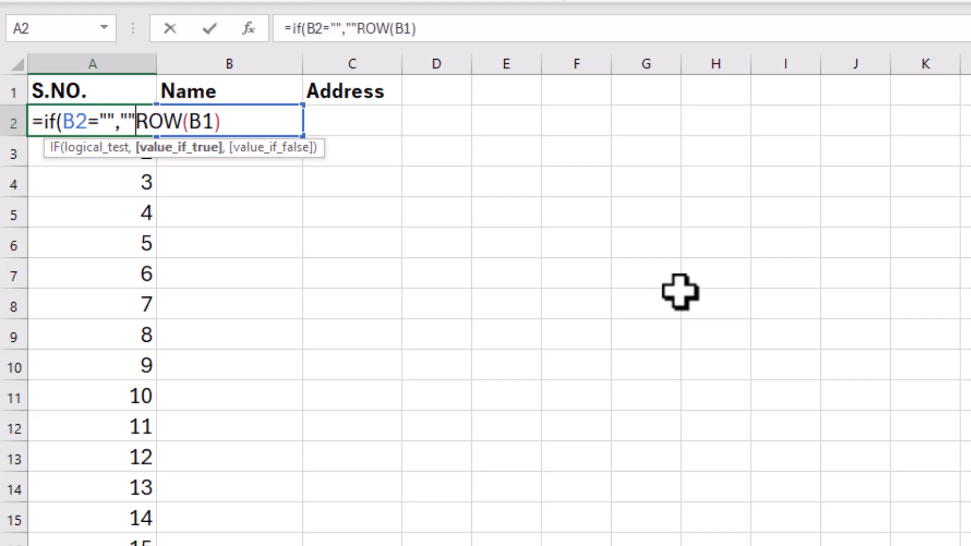
text(,)
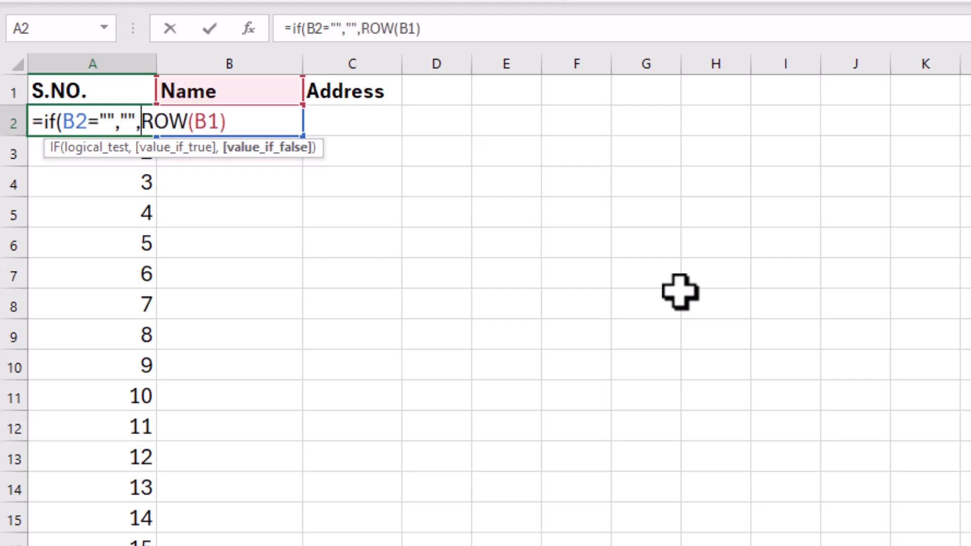
click(231, 122)
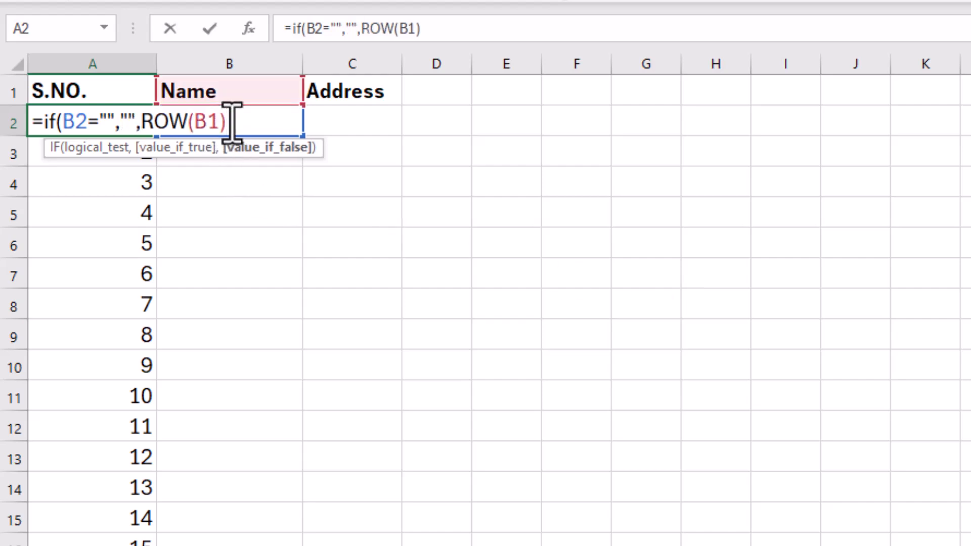
text())
key(Return)
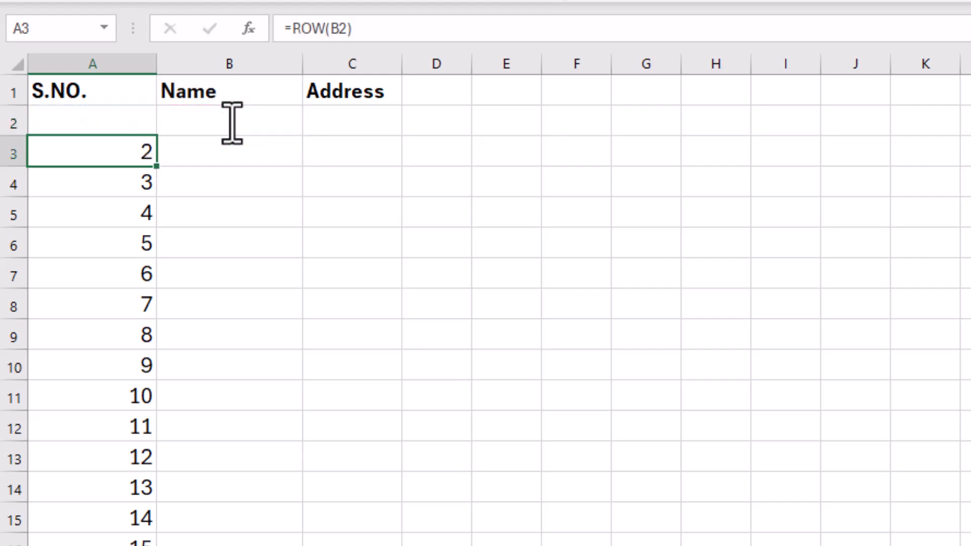
Fill the IF formula from A2 down the S.NO. column past row 15
click(69, 126)
drag(162, 135, 151, 544)
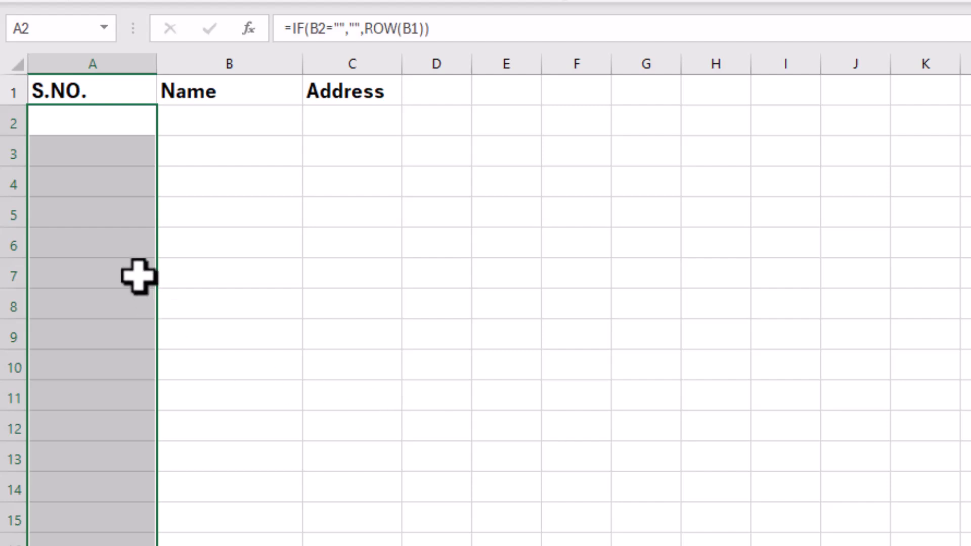
click(110, 211)
Fill the Name cells B2:B11 with the sample entries sf, et, dsg, fh, dsg, fh, r, dfg, fg and fh
click(233, 112)
text(sf)
key(Return)
text(et)
key(Return)
text(dsg)
key(Return)
text(fh)
key(Return)
text(dsg fh)
key(Return)
text(r)
key(Return)
text(dfg)
key(Return)
text(f)
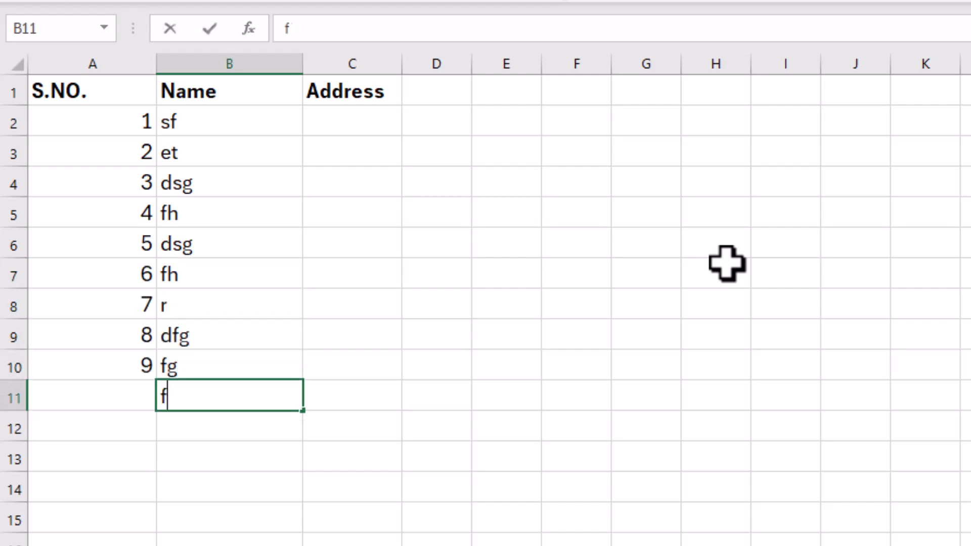
text(g fh)
key(Return)
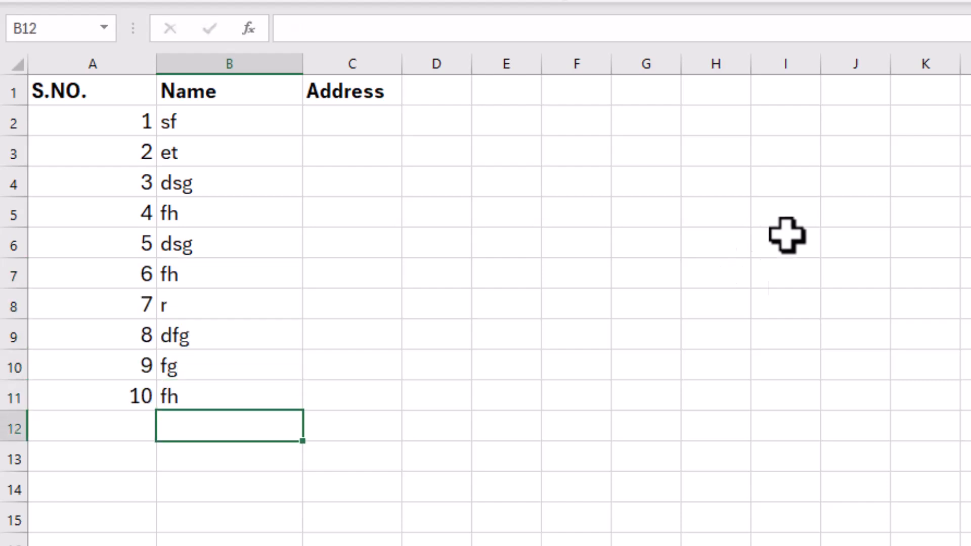
Clear the serial number formulas and sample names from A2:B11
click(93, 130)
drag(94, 131, 234, 351)
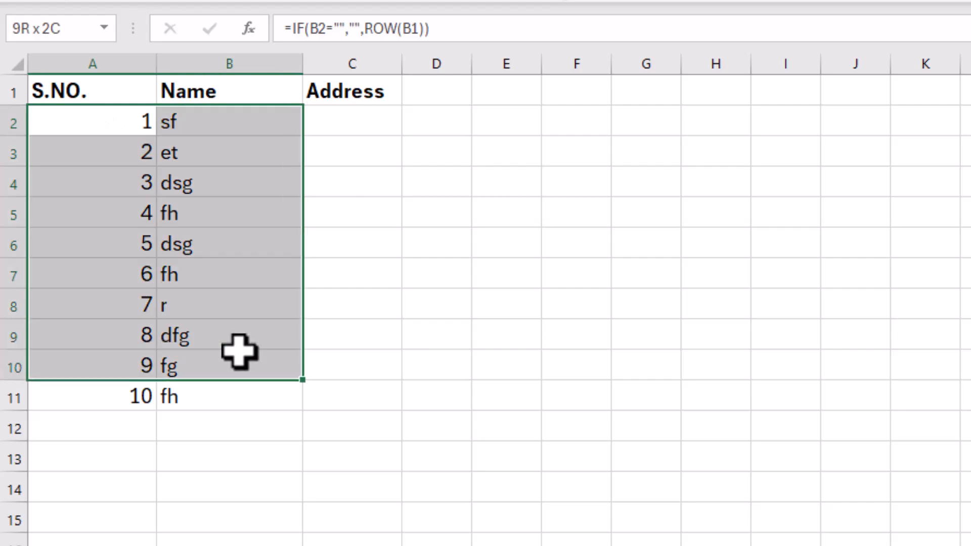
key(Delete)
drag(111, 398, 213, 410)
key(Delete)
Try to generate 15 serial numbers from cell A2 with the SEQUENCE function
click(111, 137)
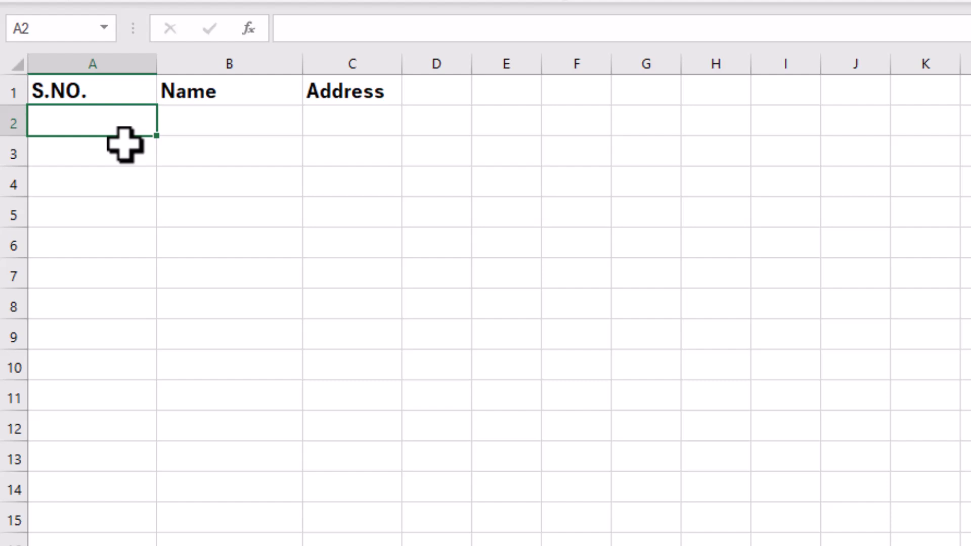
text(=)
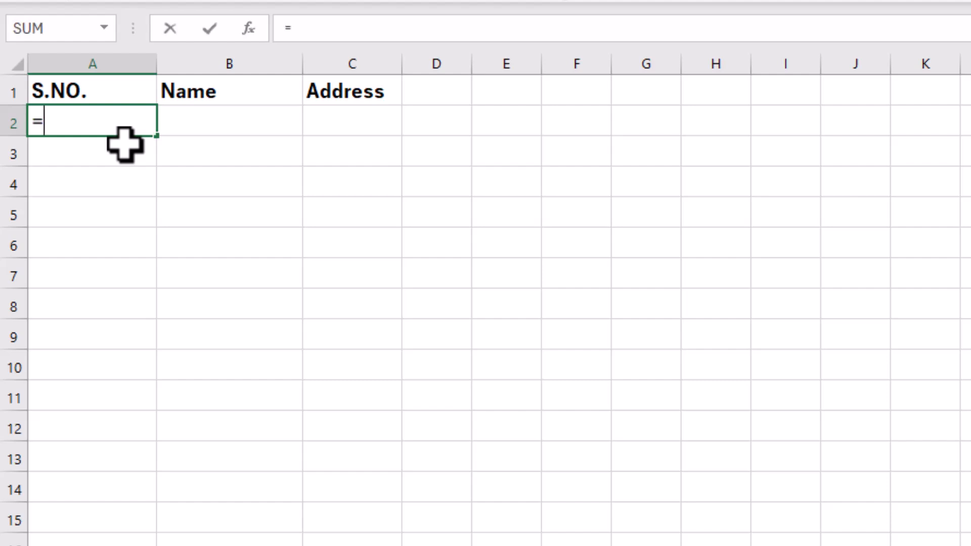
text(se)
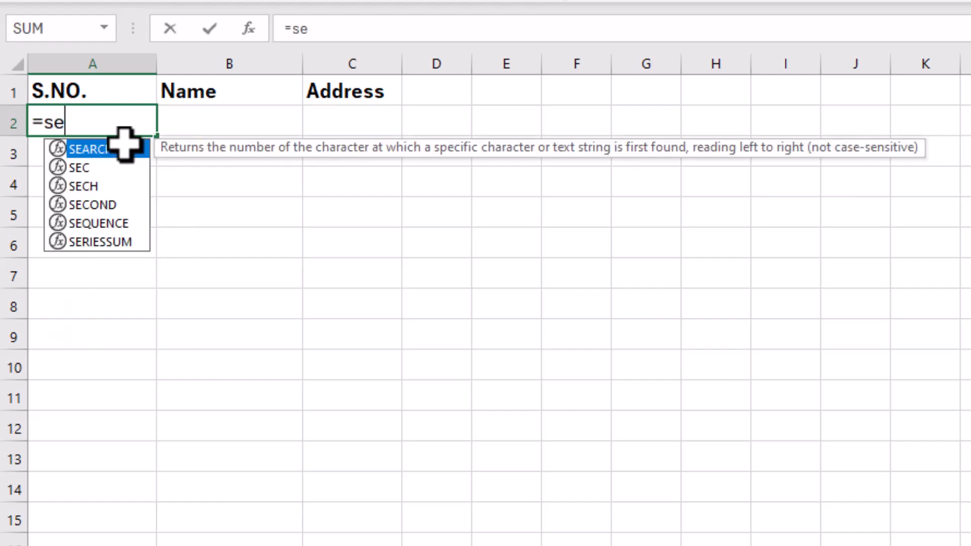
text(quence)
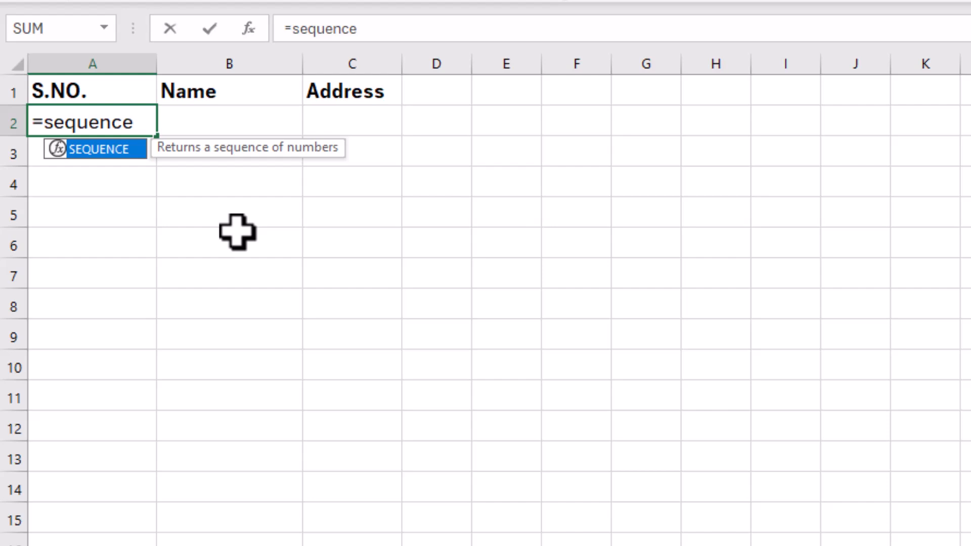
text(()
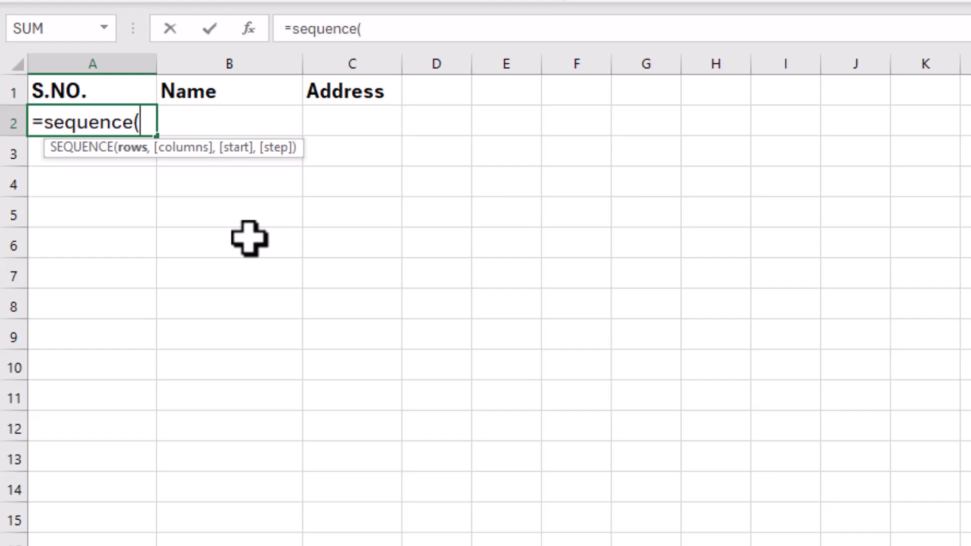
text(15)
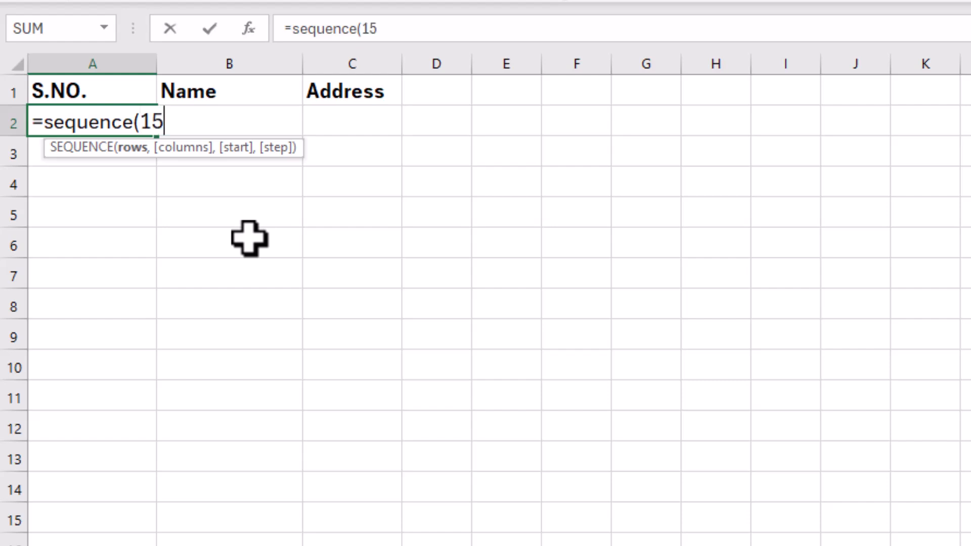
key(Return)
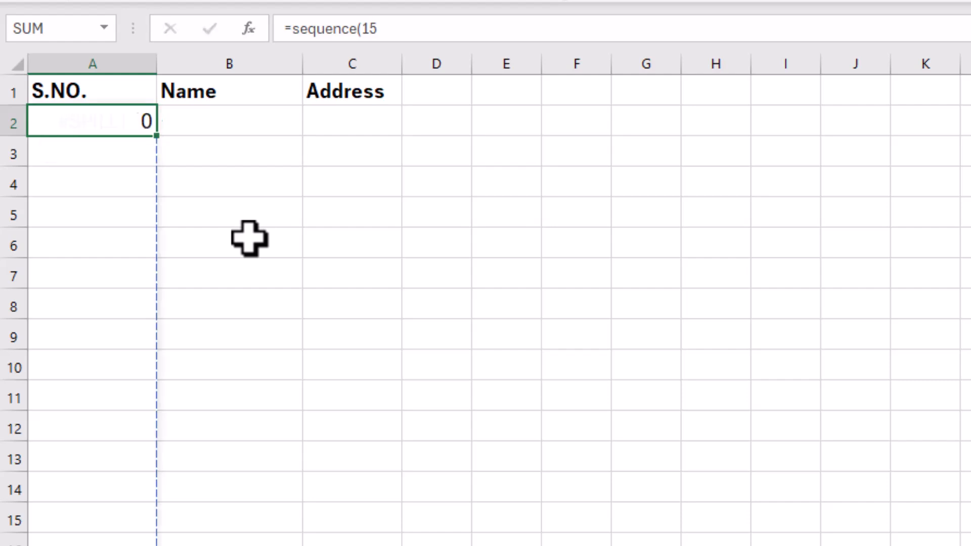
Delete the SEQUENCE formula from cell A2
key(Up)
key(F2)
key(Escape)
key(Delete)
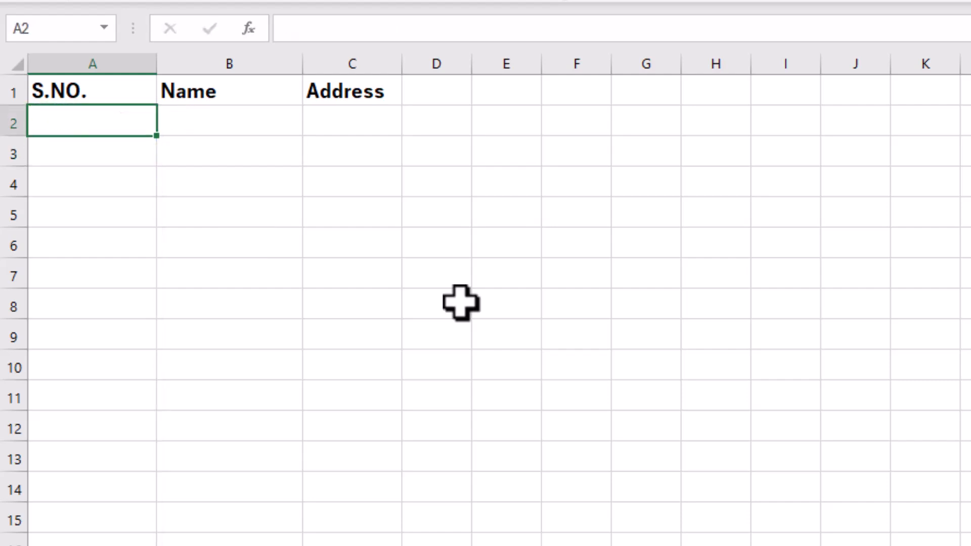
Enter the formula =SEQUENCE(15) in the emptied cell A2 and reselect that cell
text(=)
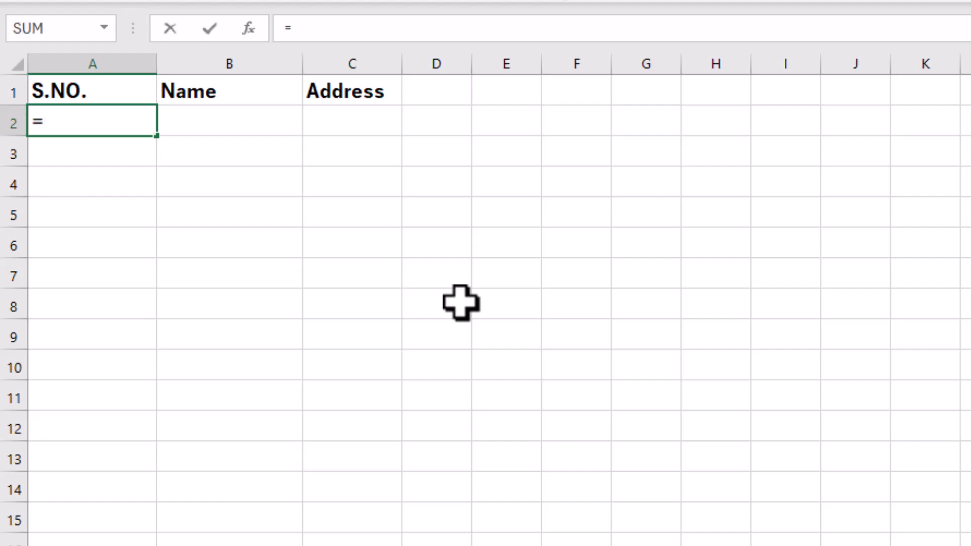
text(s)
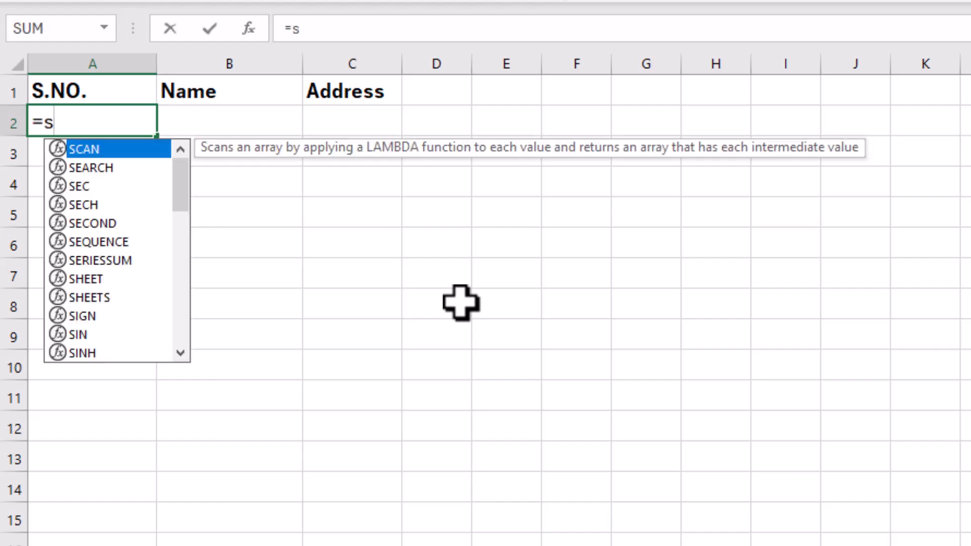
text(equence()
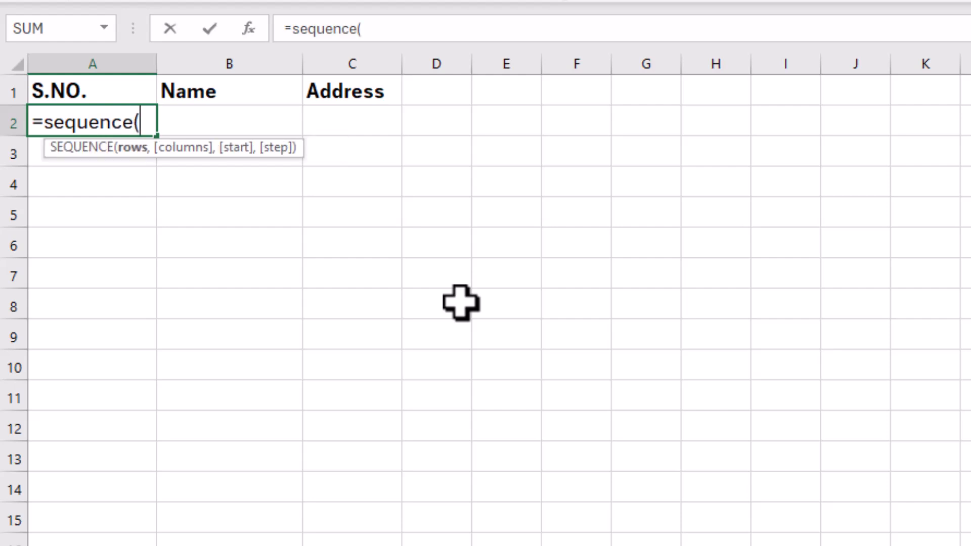
text(15)
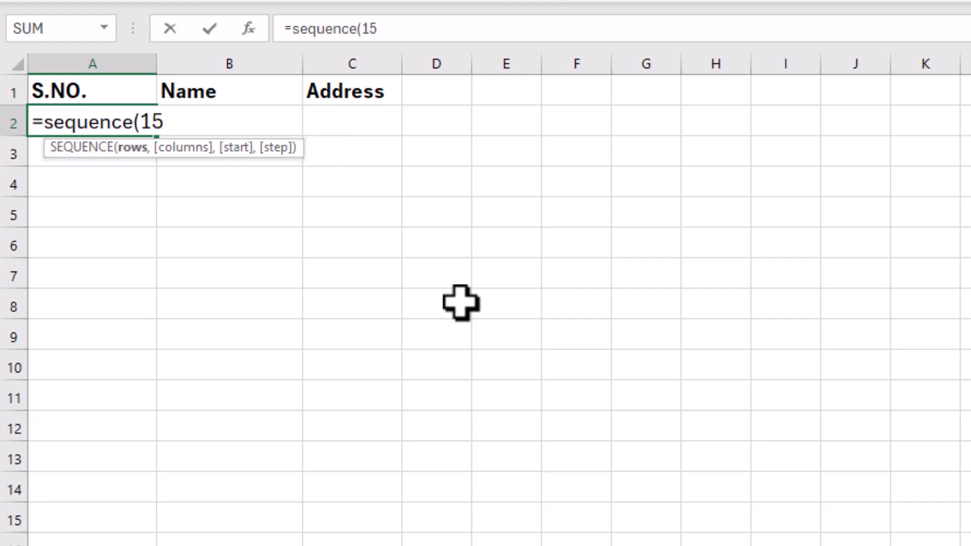
text())
key(Return)
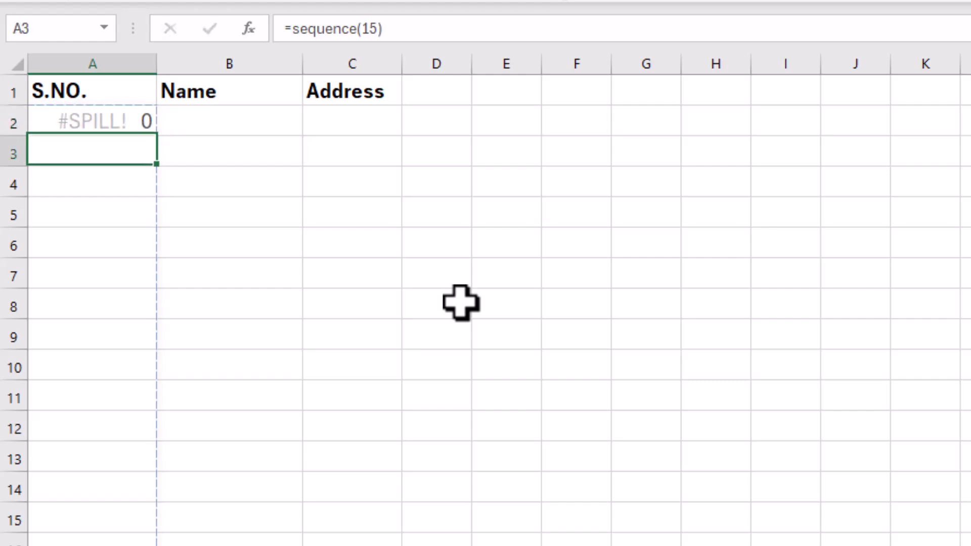
key(Up)
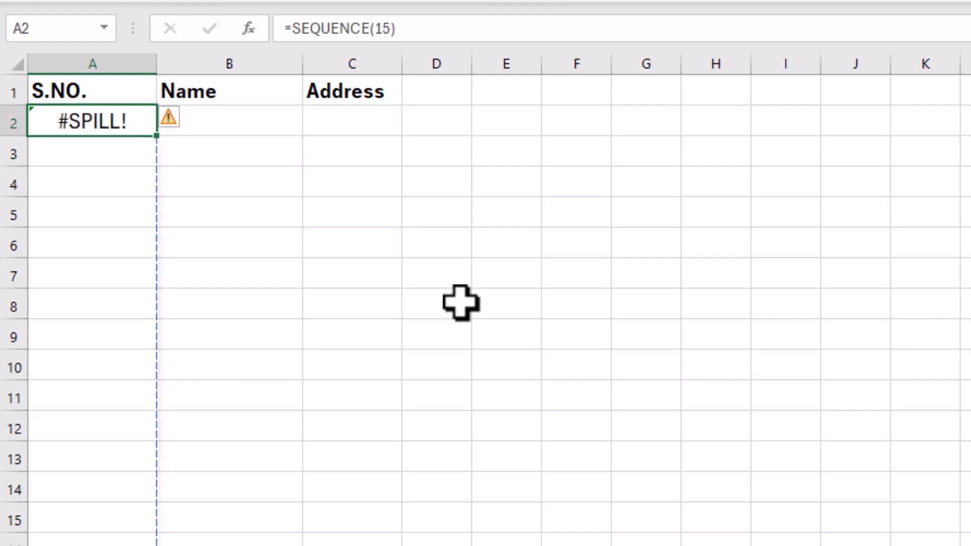
Change the SEQUENCE formula in cell A2 to generate 10 rows
key(F2)
key(BackSpace)
key(BackSpace)
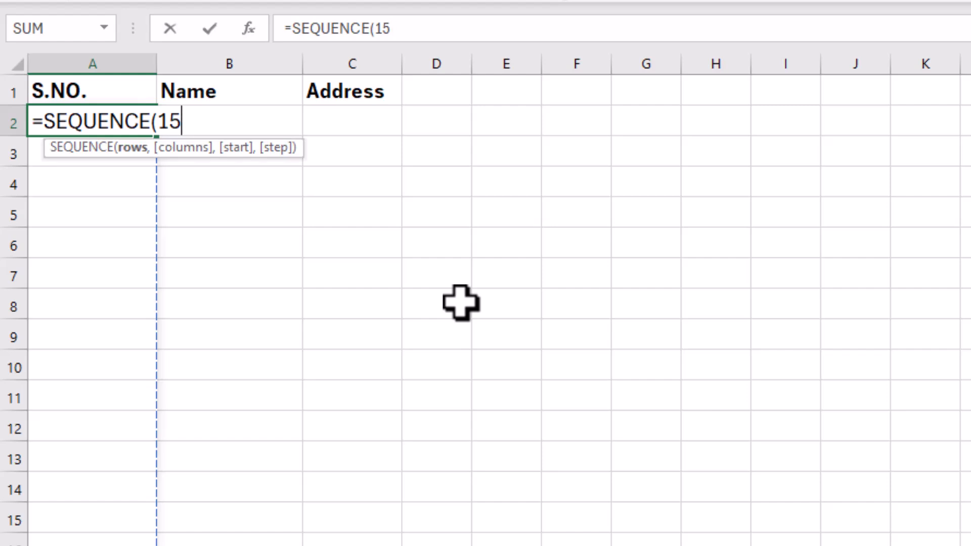
text(0))
key(Return)
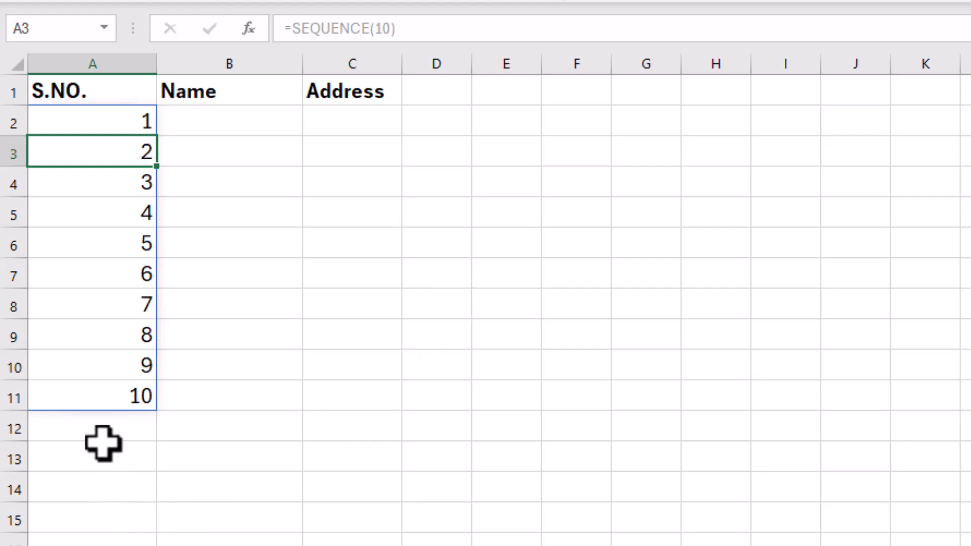
Examine the generated range A2:A11 and check the cells below it, down to A19, for leftover formulas
click(103, 426)
drag(119, 115, 119, 388)
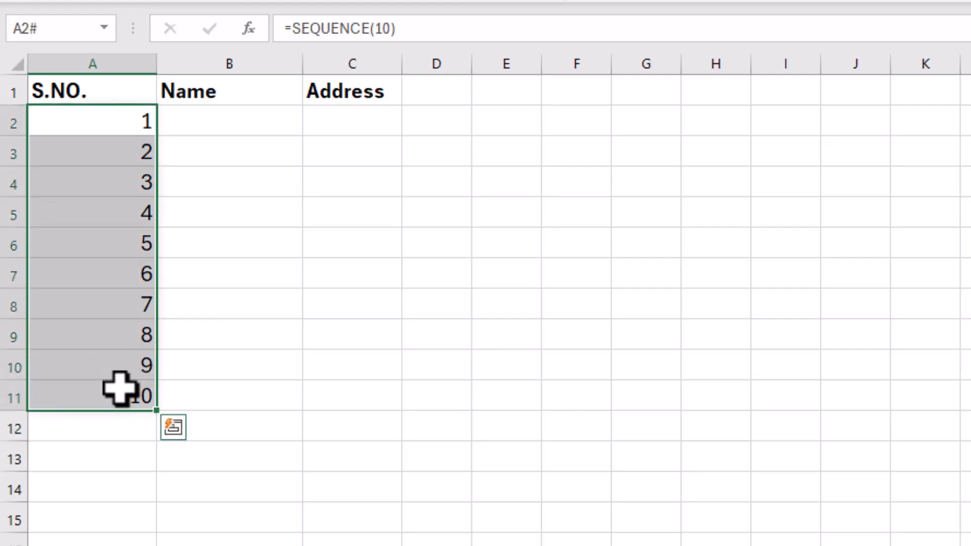
click(120, 428)
click(119, 455)
click(120, 493)
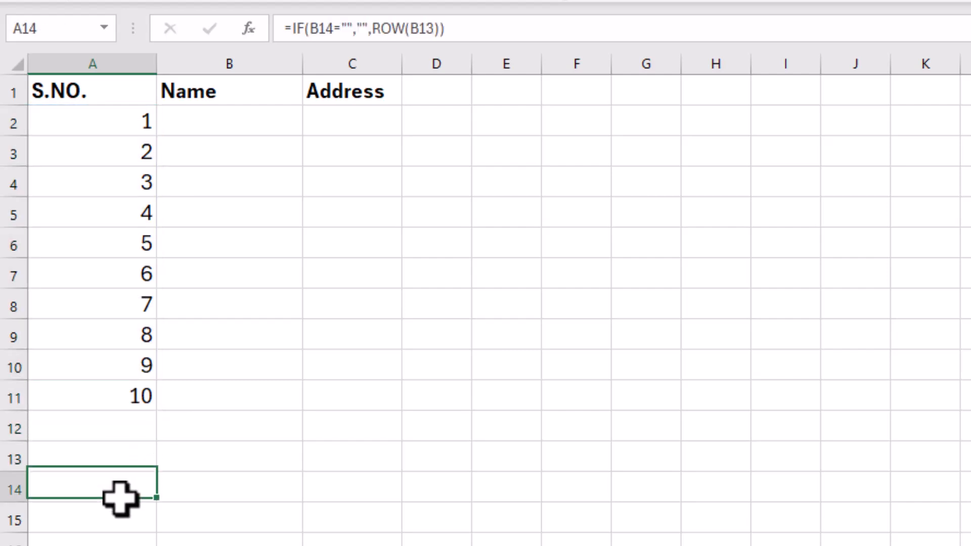
click(119, 521)
key(Down)
key(Down)
key(Down)
key(Down)
key(Down)
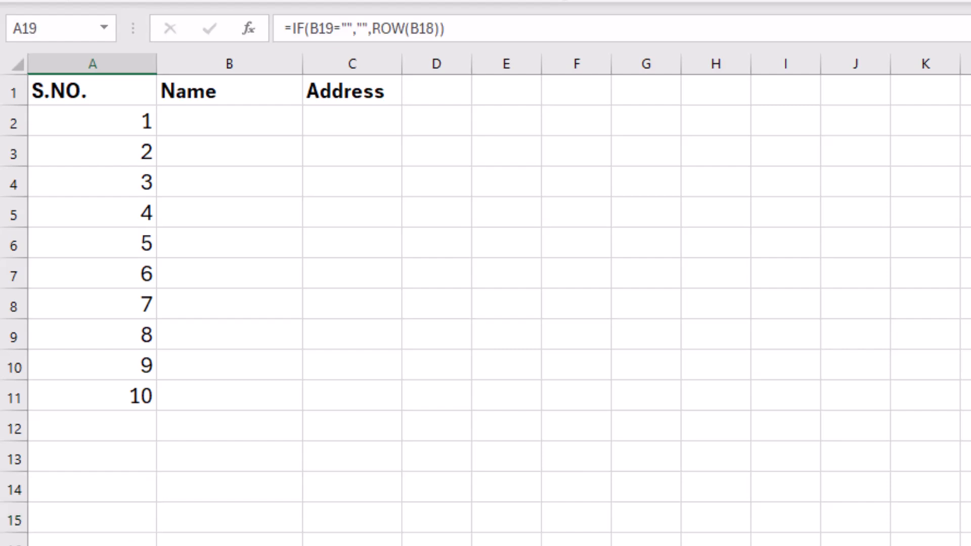
Clear the contents of cells A2:A23, including the SEQUENCE formula and the leftover IF formulas
scroll(486, 303, down, 2)
scroll(104, 505, down, 1)
click(106, 489)
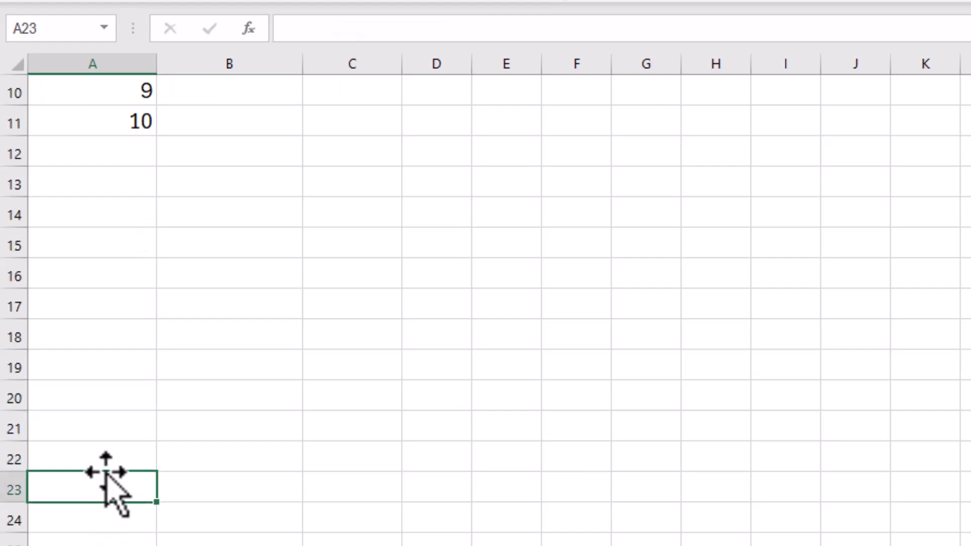
drag(105, 484, 104, 108)
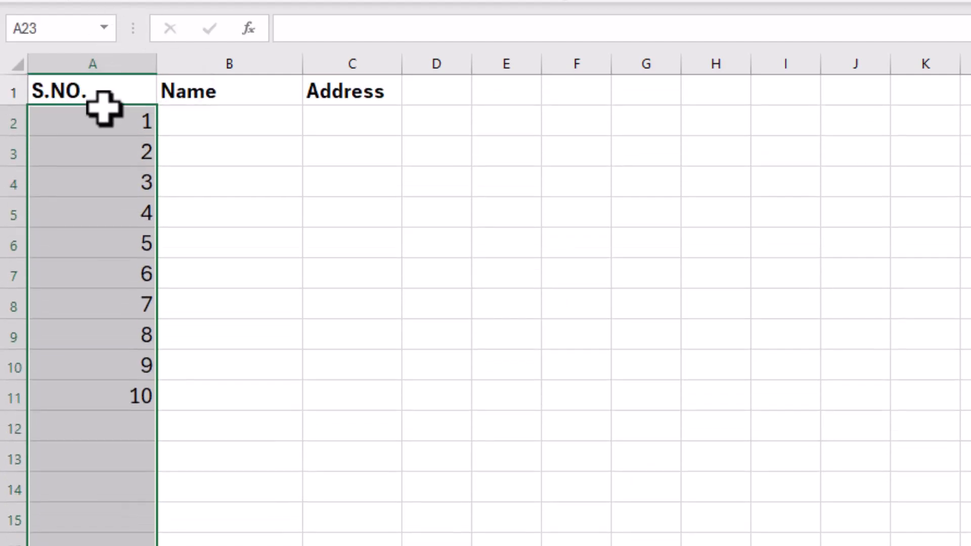
key(Delete)
scroll(111, 271, up, 4)
Enter the formula =SEQUENCE(15) in the cleared cell A2
click(125, 120)
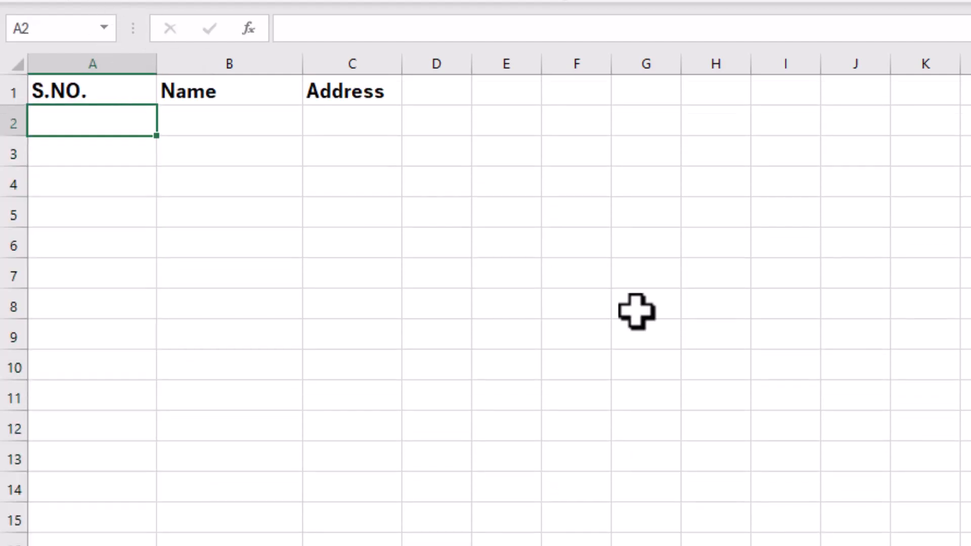
text(=seq)
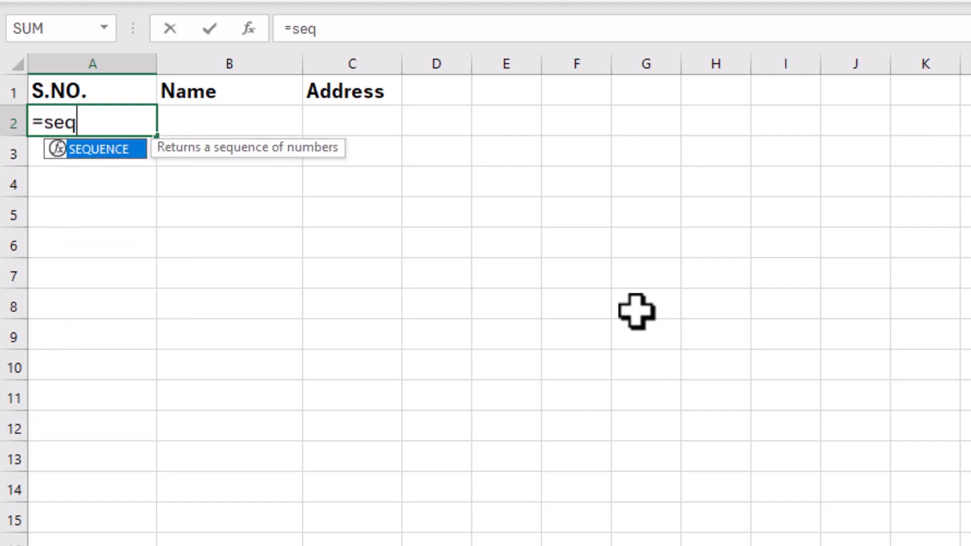
text(uence()
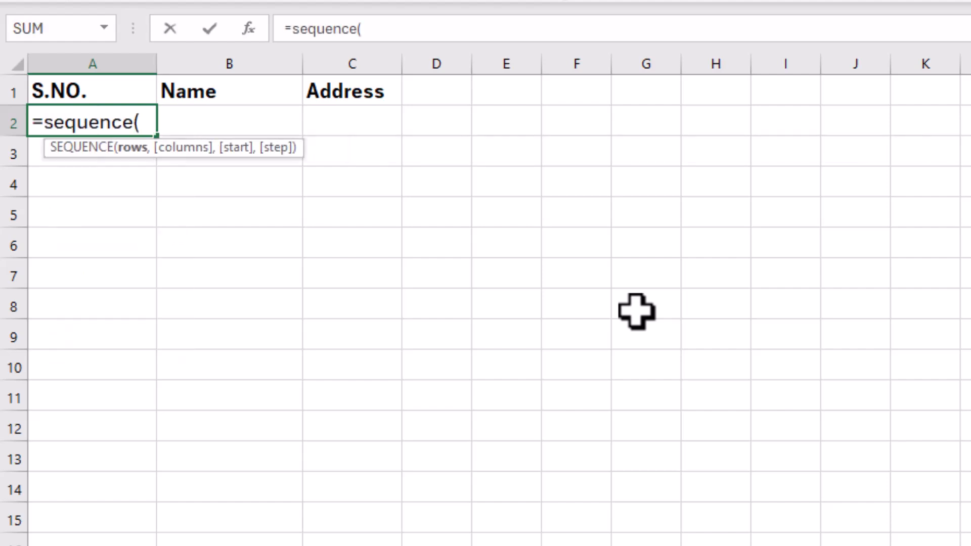
text(15))
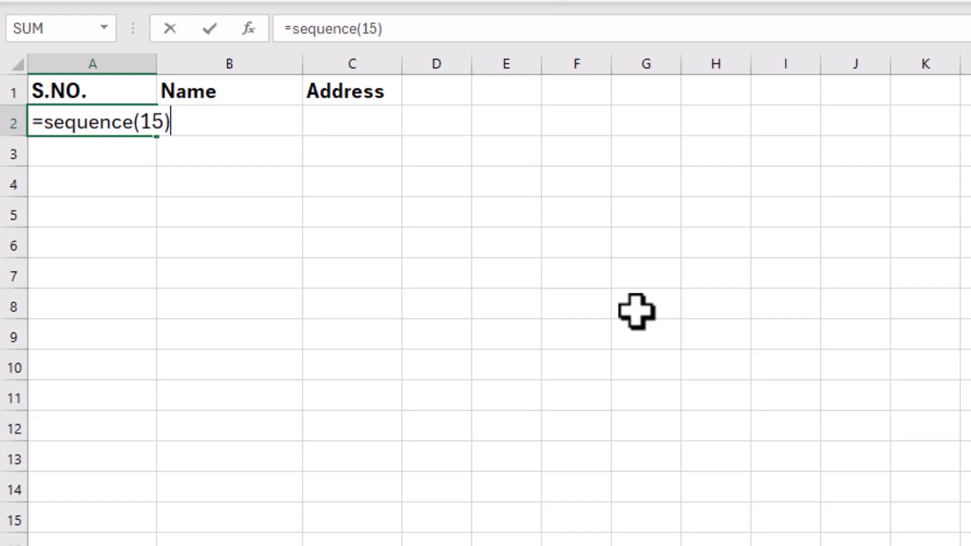
key(Return)
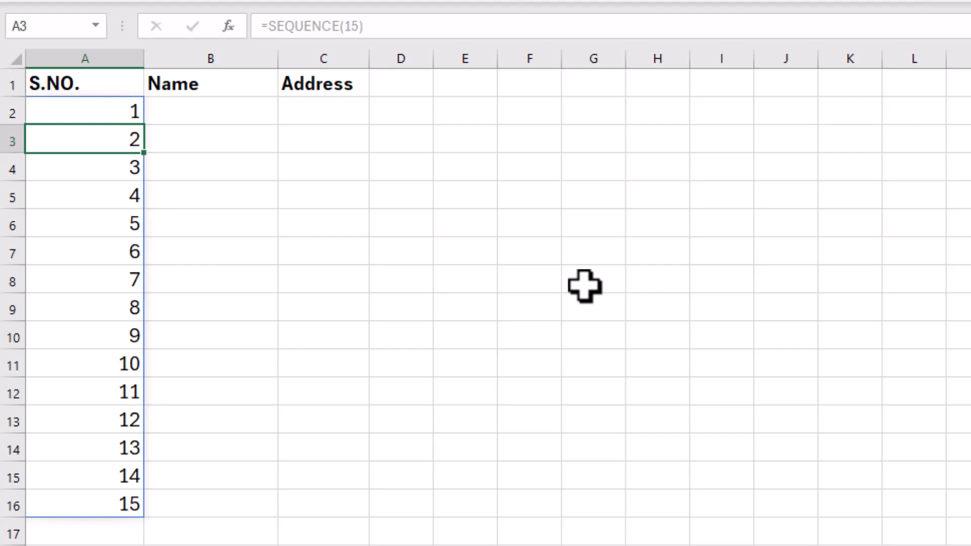
Replace the fixed row count in A2's SEQUENCE formula with the start of a nested COUNTA function
key(Up)
key(Right)
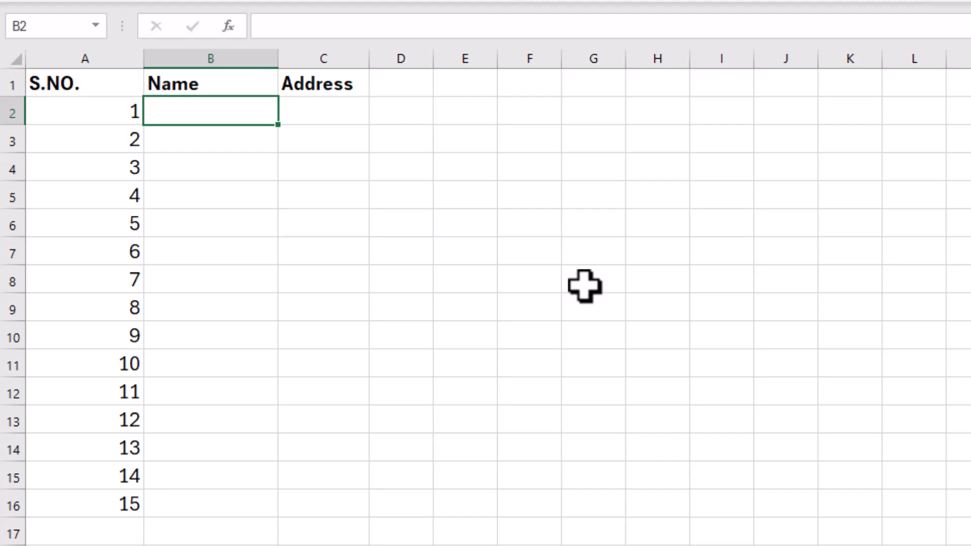
key(Left)
key(F2)
key(BackSpace)
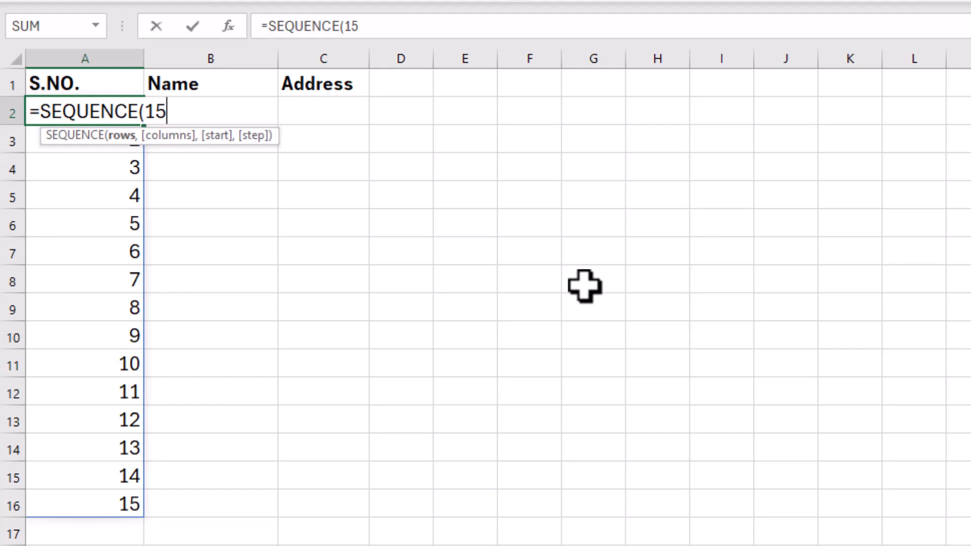
key(BackSpace)
key(BackSpace)
text(counta)
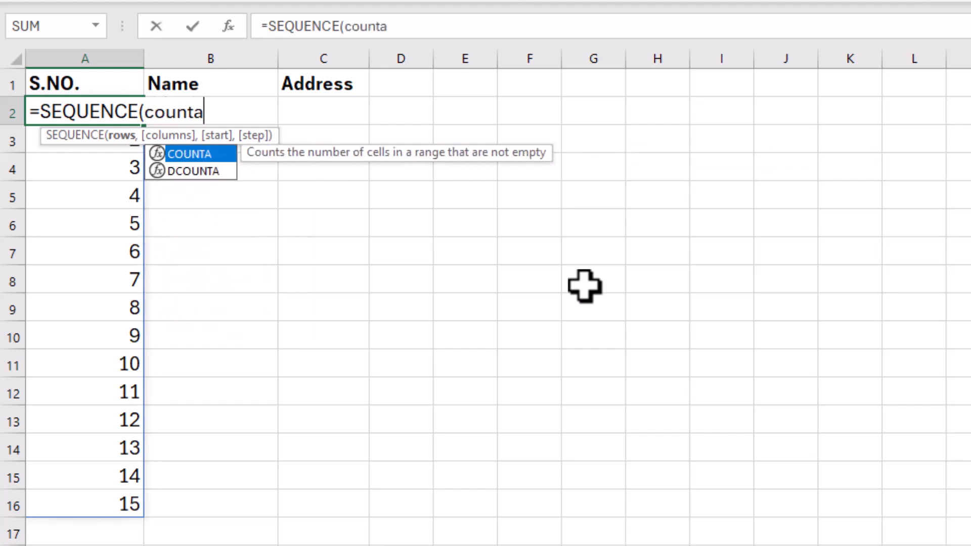
text(()
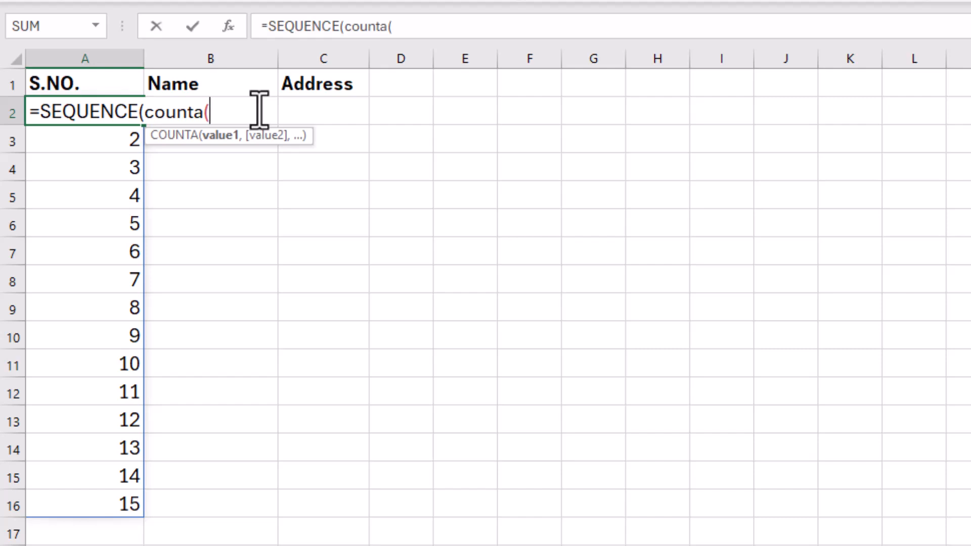
Set the COUNTA range to B2:B16, complete the formula as =SEQUENCE(COUNTA(B2:B16)) and reselect A2
click(290, 112)
click(276, 112)
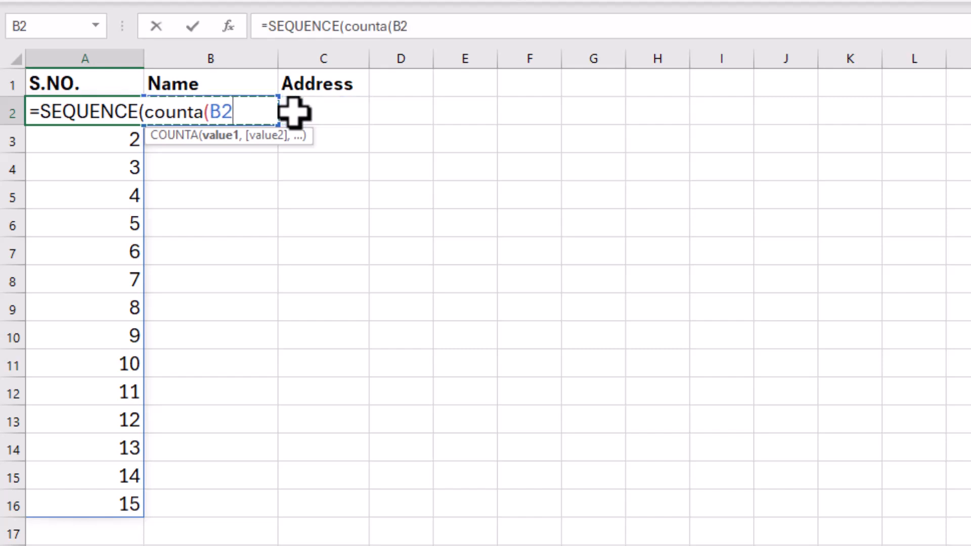
key(shift+Down)
key(shift+Down)
key(shift+Down)
key(shift+Down)
key(shift+Down)
key(shift+Down)
key(shift+Down)
key(shift+Down)
key(shift+Down)
key(shift+Down)
key(shift+Down)
key(shift+Down)
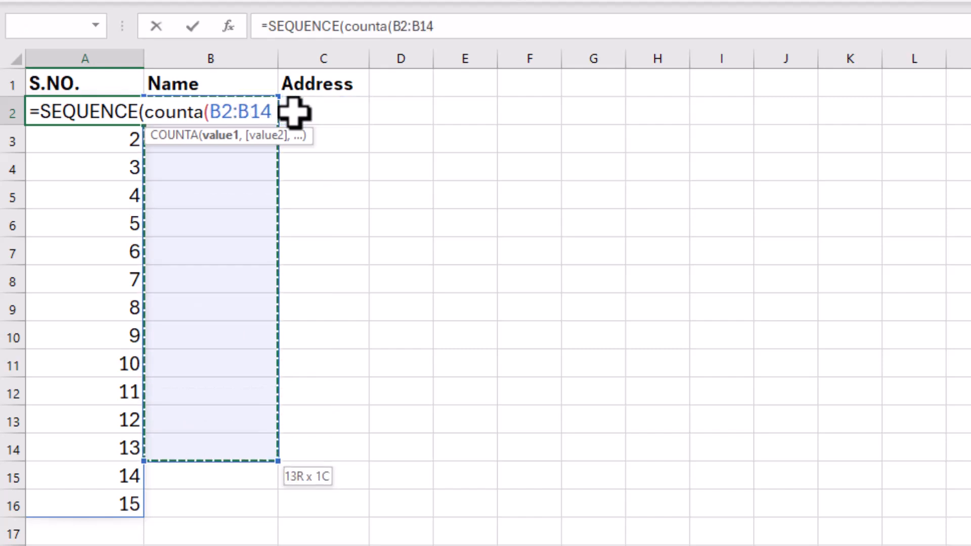
key(shift+Down)
key(shift+Down)
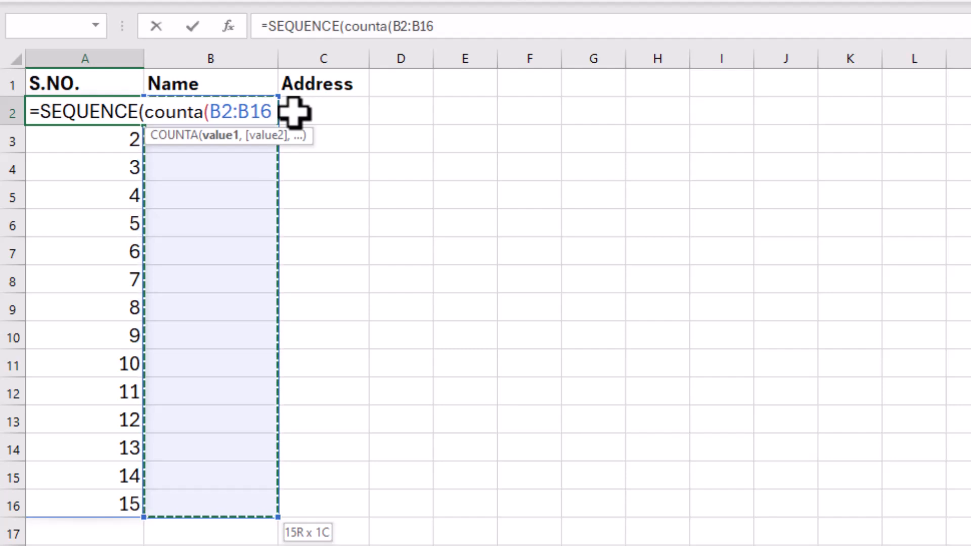
text()))
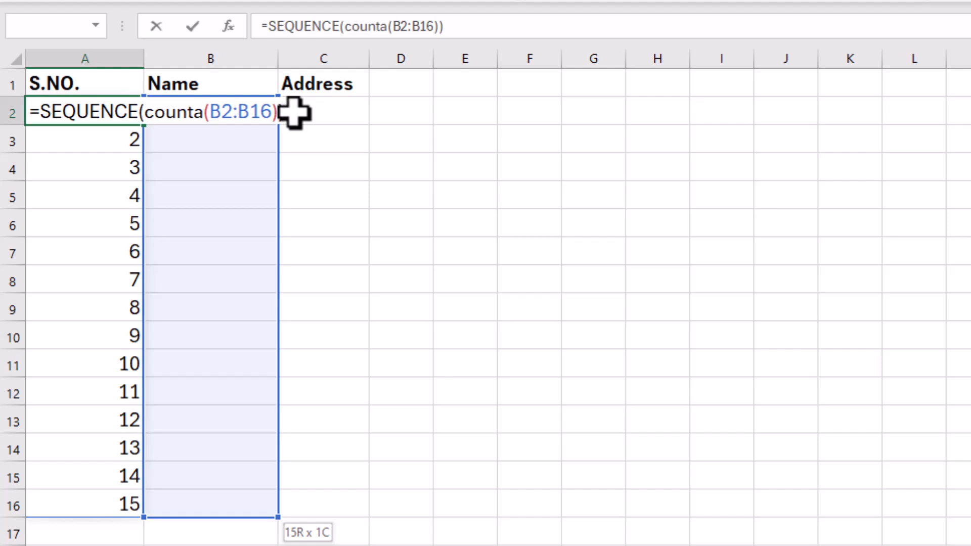
key(Return)
key(Up)
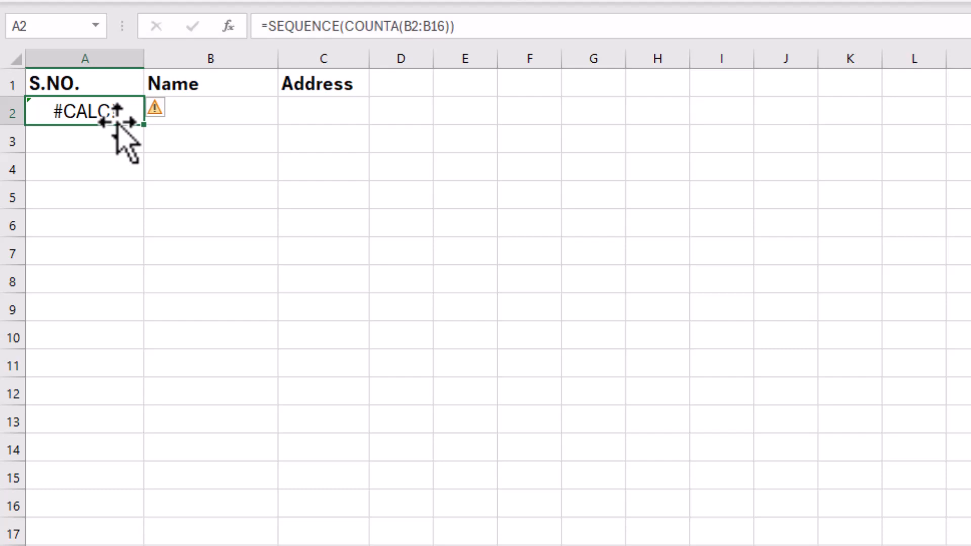
Ignore the empty array error flagged on cell A2
mouse_move(171, 111)
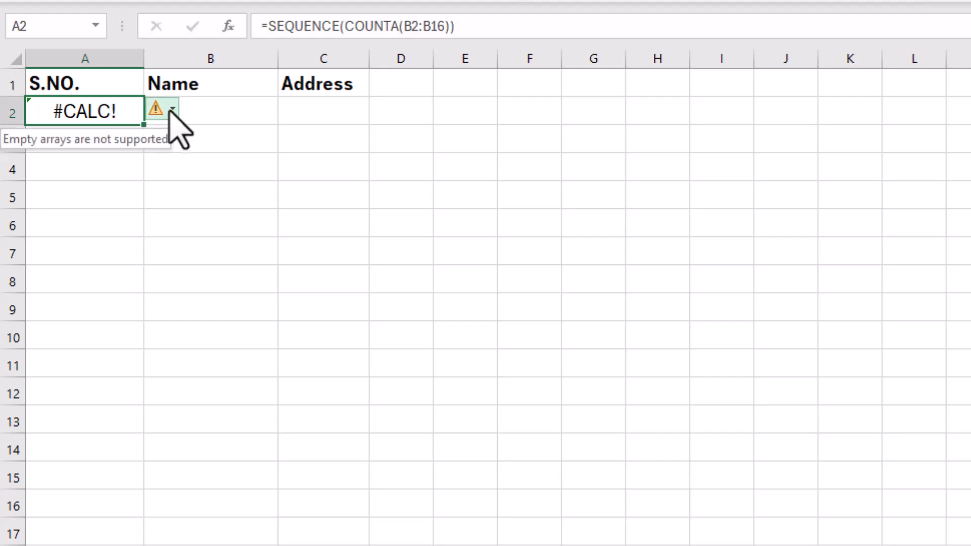
click(172, 109)
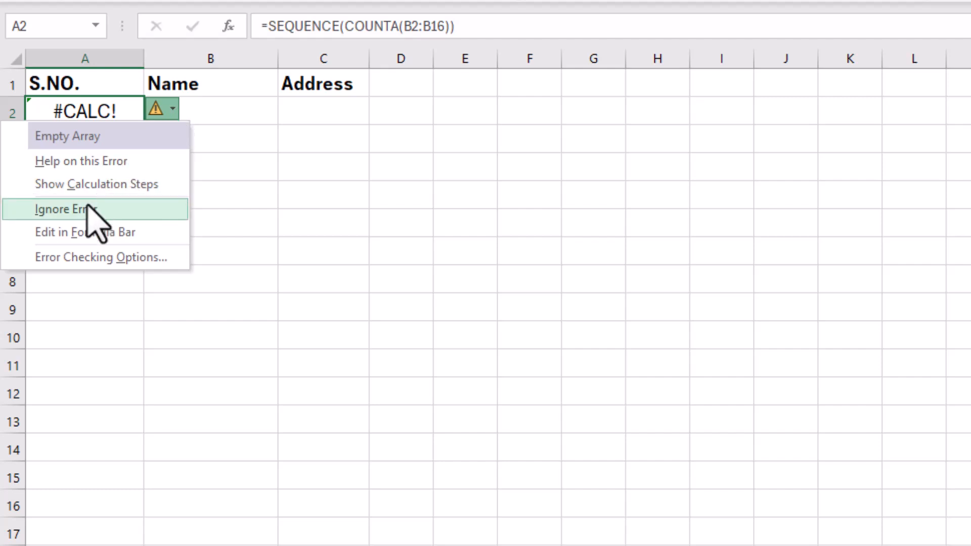
click(87, 207)
Enter the sample entries 34, gsdf, ryr, dsgsd, sdf and dsf in cells B2:B7 of the Name column
click(207, 122)
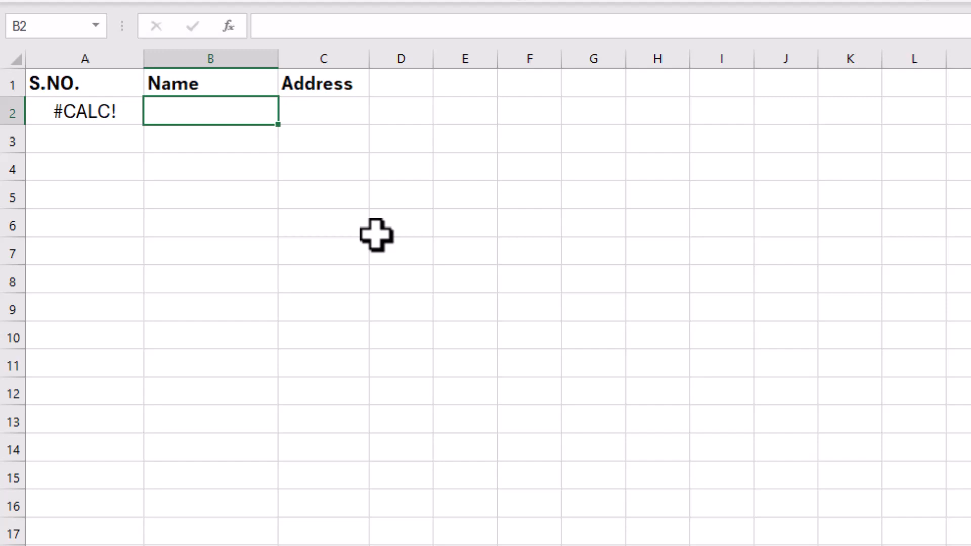
text(34)
key(Return)
text(gsdf)
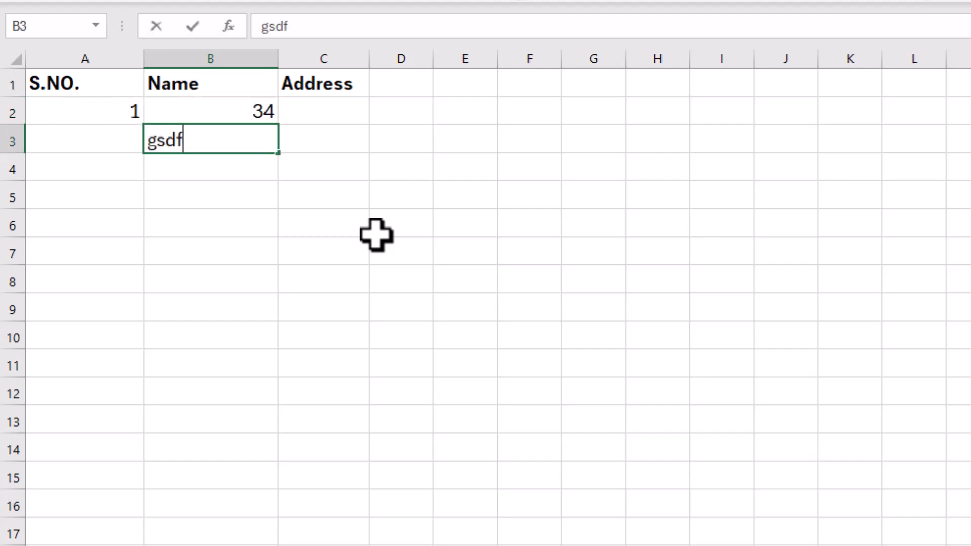
key(Return)
text(ryr)
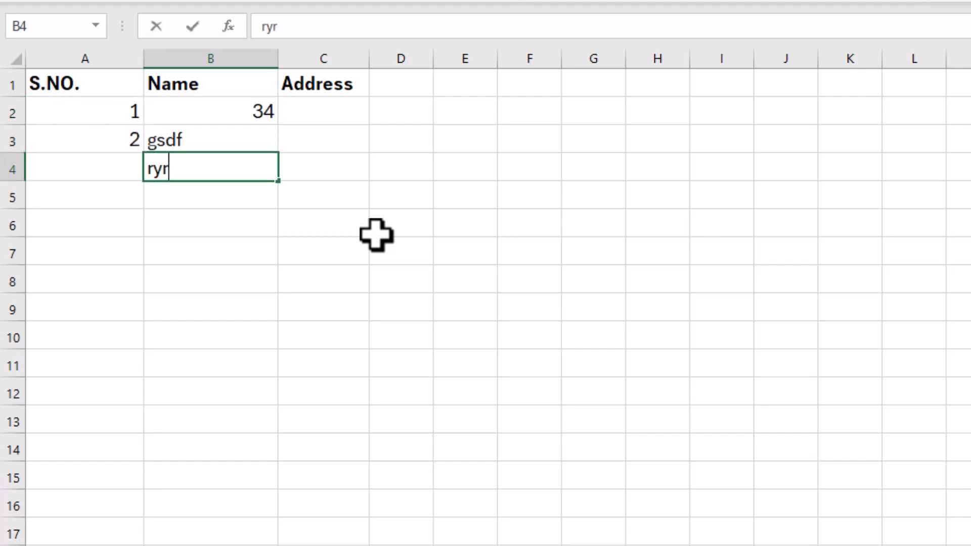
key(Return)
text(dsgsd)
key(Return)
text(sdf)
key(Return)
text(dsf)
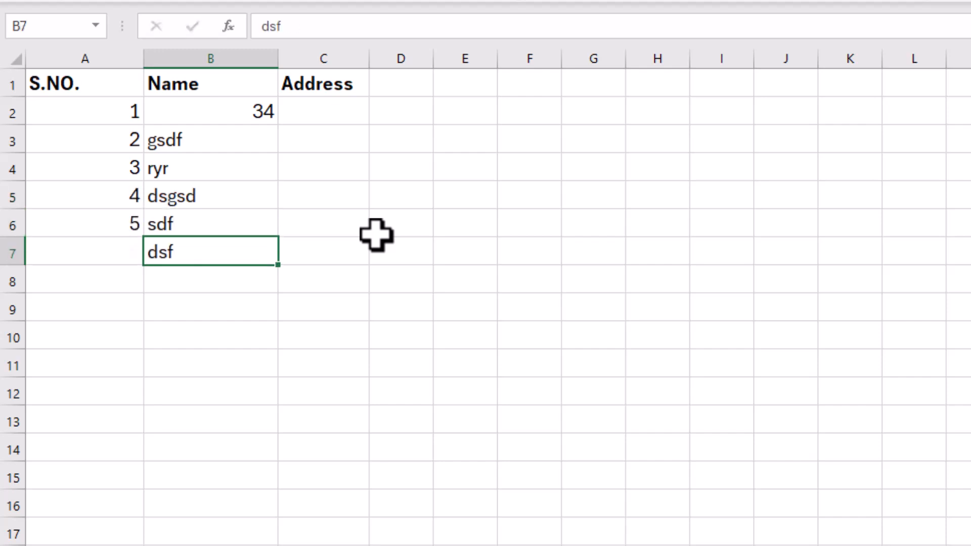
Continue the Name column with dg, d and dsgsd in B8:B10 and dg in each cell from B11 to B18
key(Return)
text(dg)
key(Return)
text(d)
key(Return)
text(dsgsd dg dg)
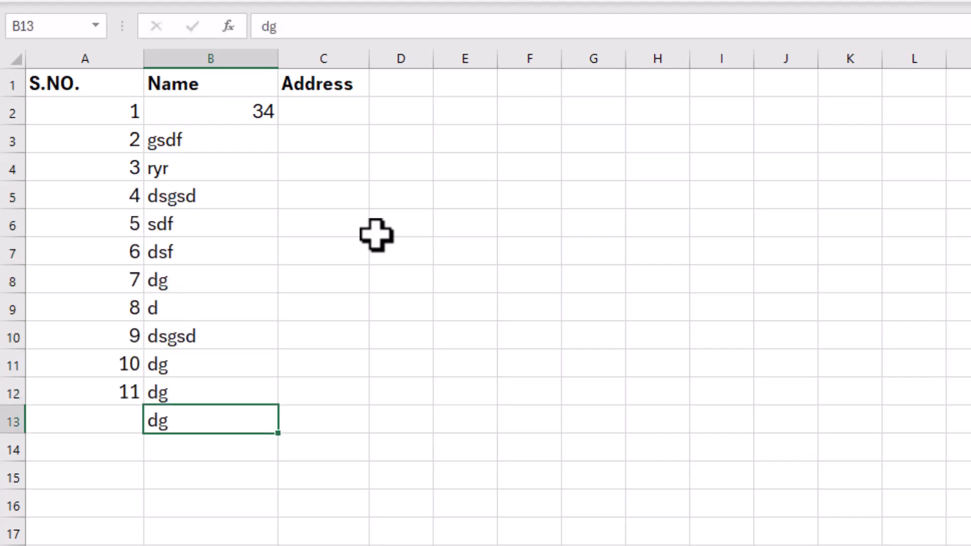
text( dg dg dg dg dg dg)
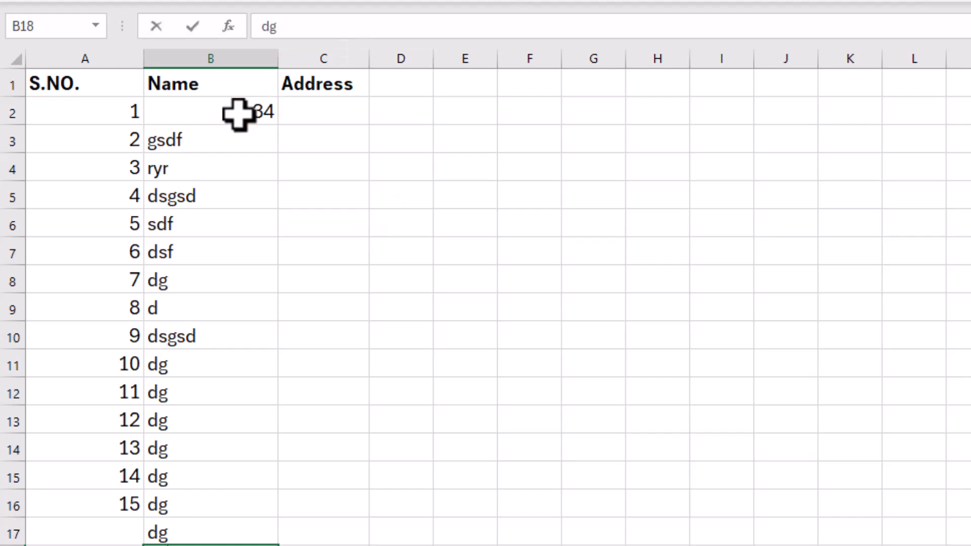
click(228, 502)
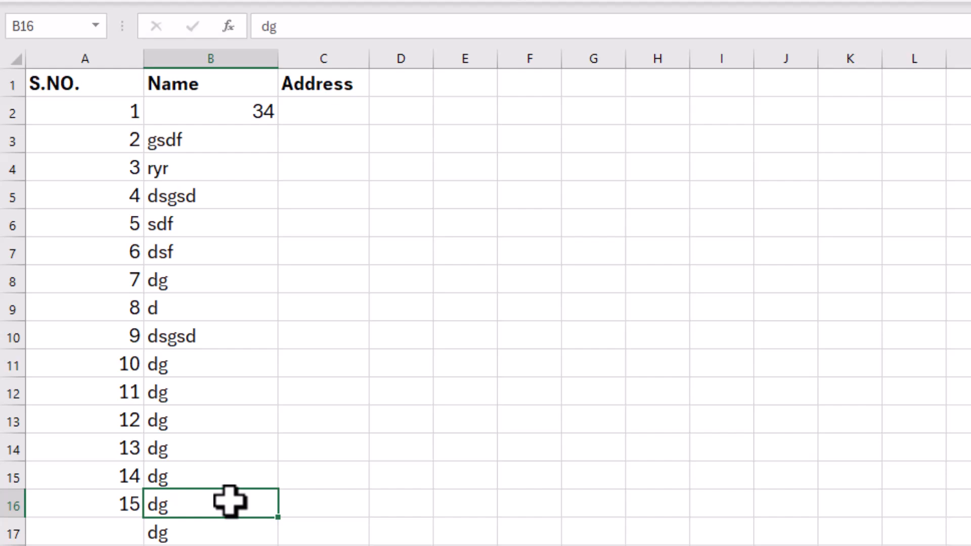
Extend the COUNTA range in A2's SEQUENCE formula to B2:B20
click(81, 120)
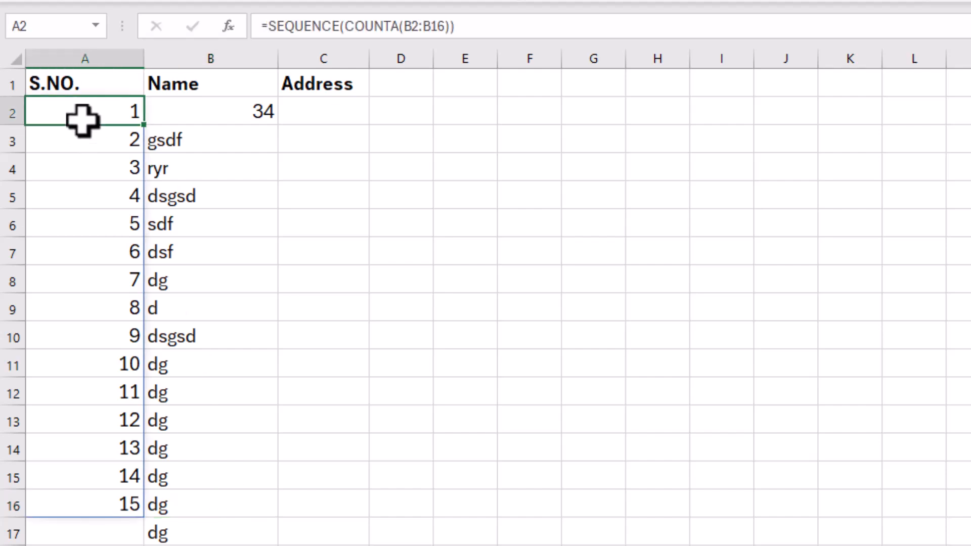
double_click(81, 119)
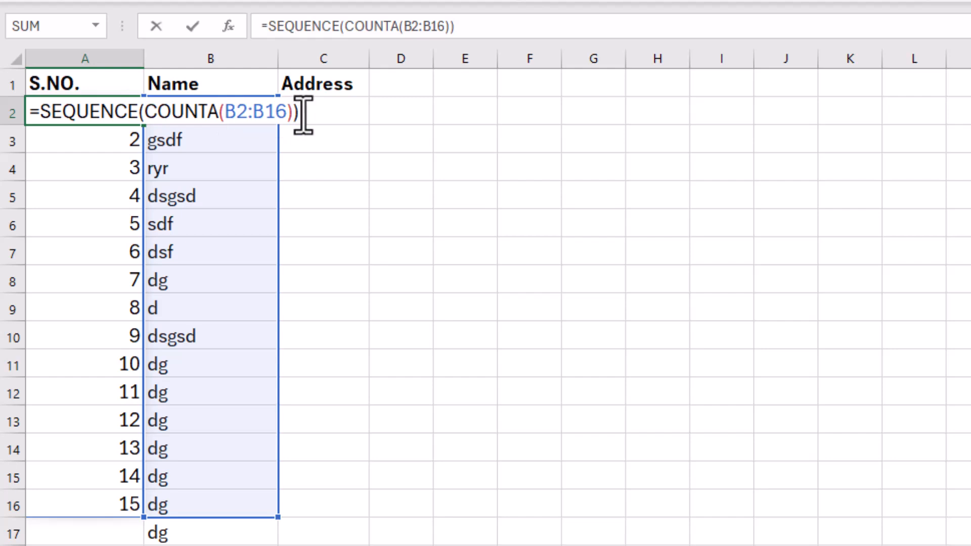
click(288, 111)
key(BackSpace)
key(BackSpace)
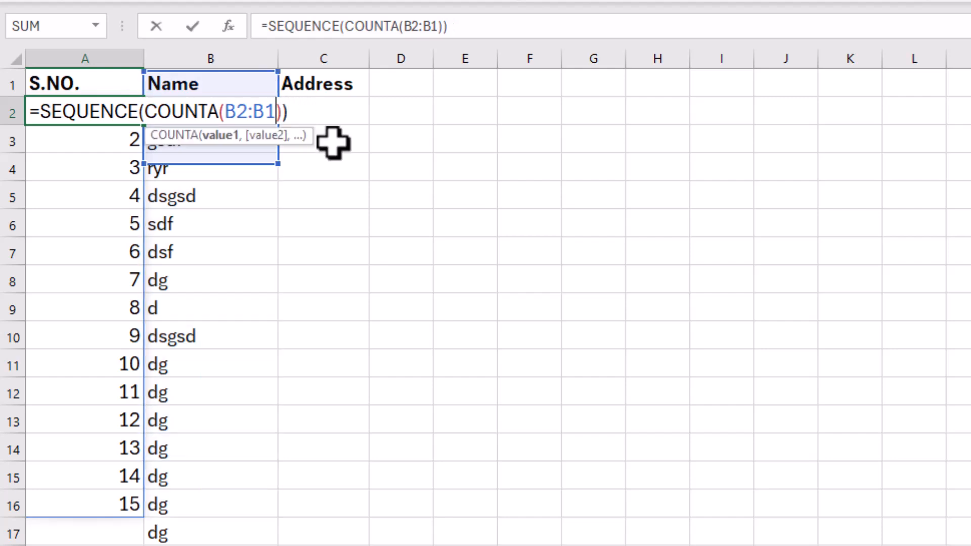
text(20)
key(Return)
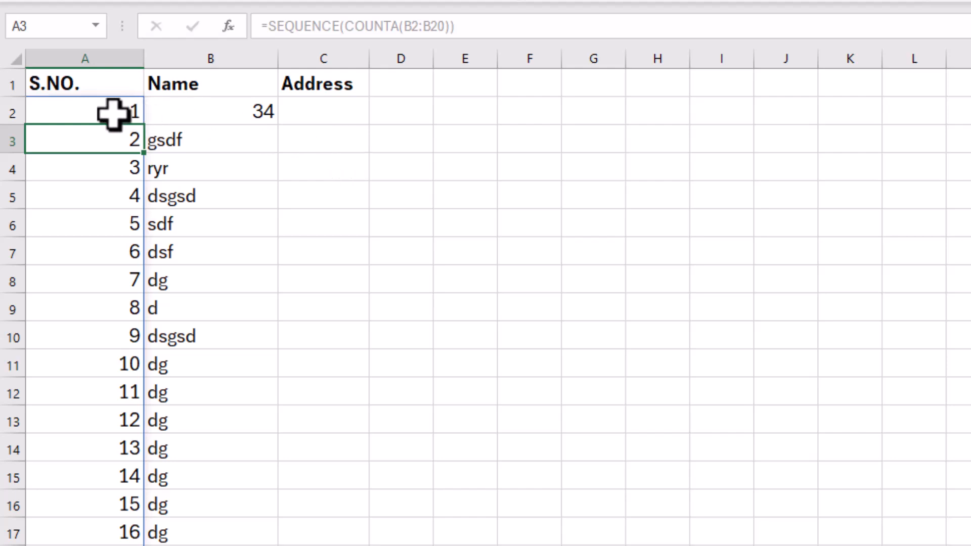
Clear the serial number formula and sample entries from columns A and B, starting at row 2
drag(157, 132, 240, 544)
key(Delete)
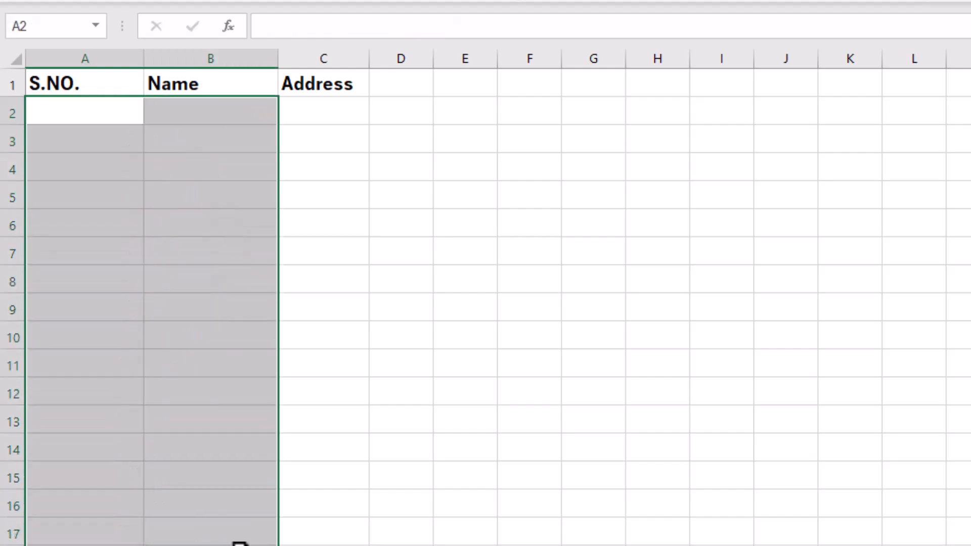
Begin an AGGREGATE formula in A2 with function 3 (COUNTA) and option 5 (Ignore hidden rows)
click(158, 114)
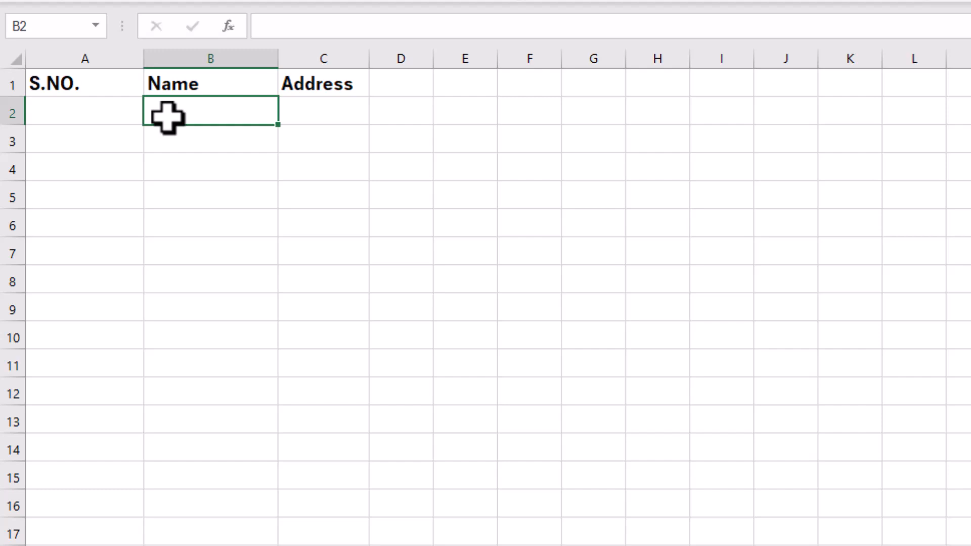
key(Left)
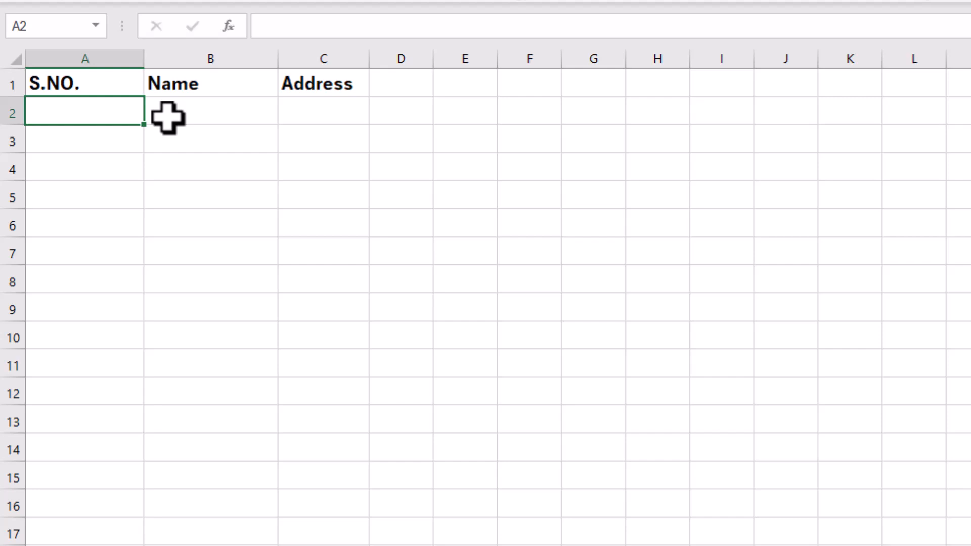
text(=)
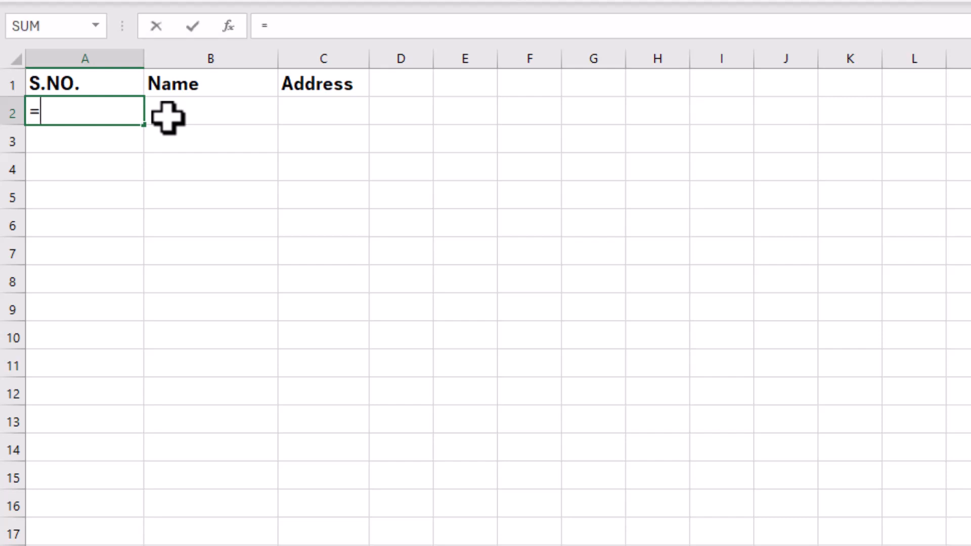
text(aggregate)
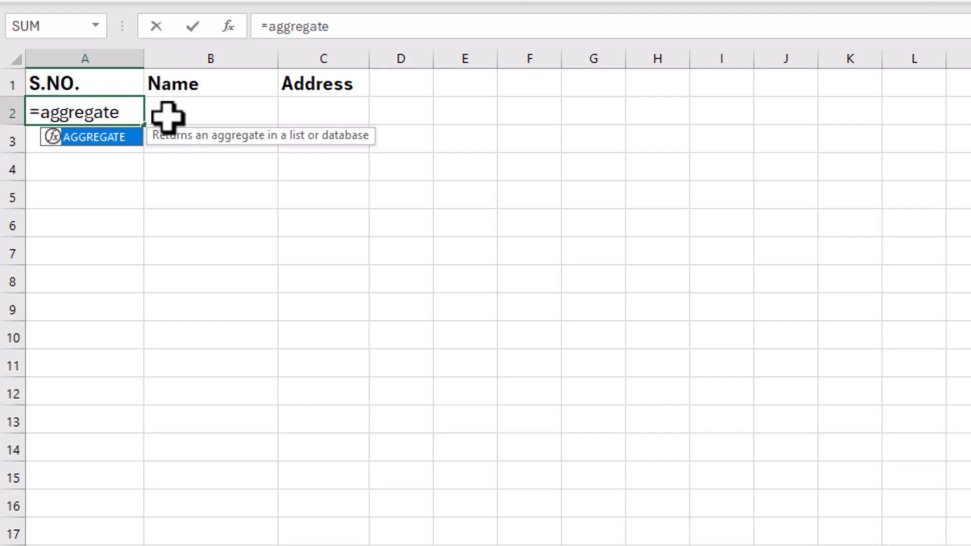
text(()
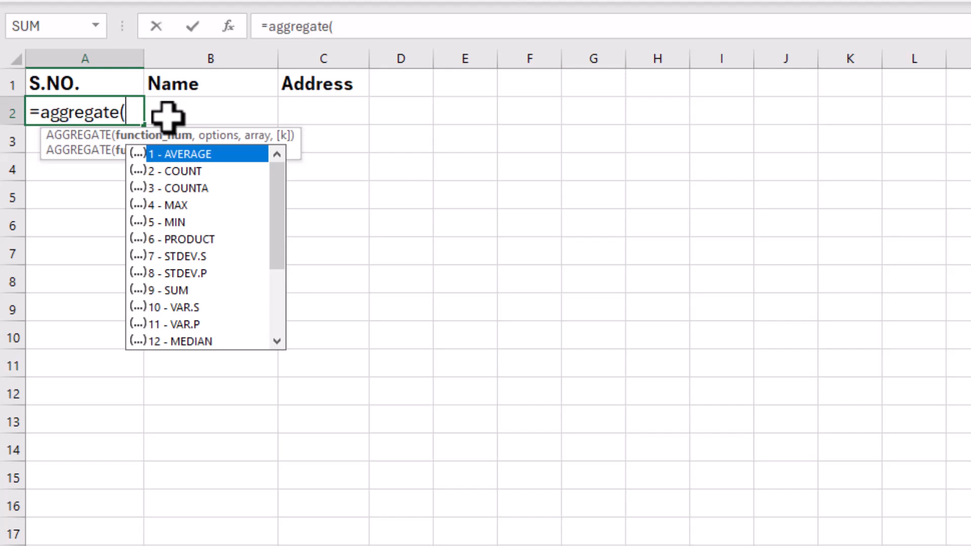
double_click(183, 189)
text(,)
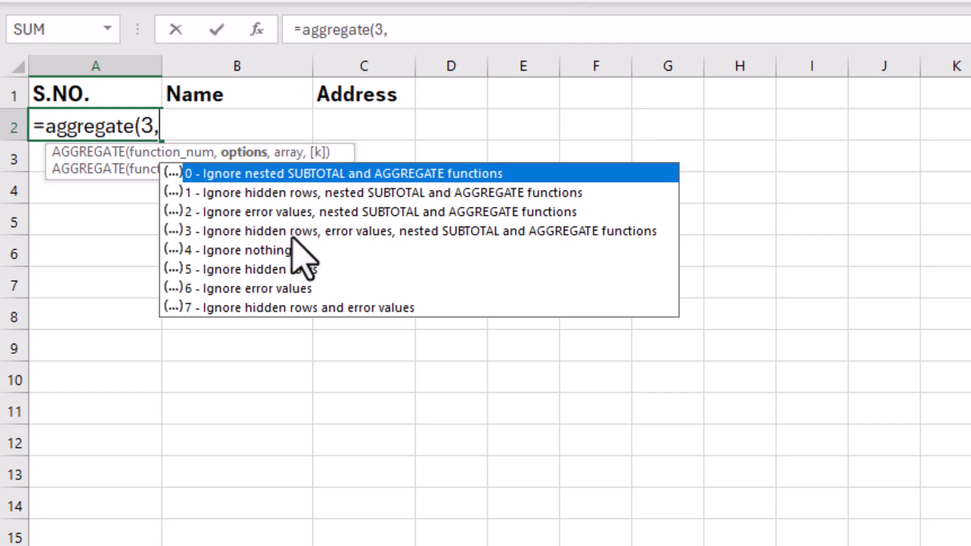
double_click(277, 270)
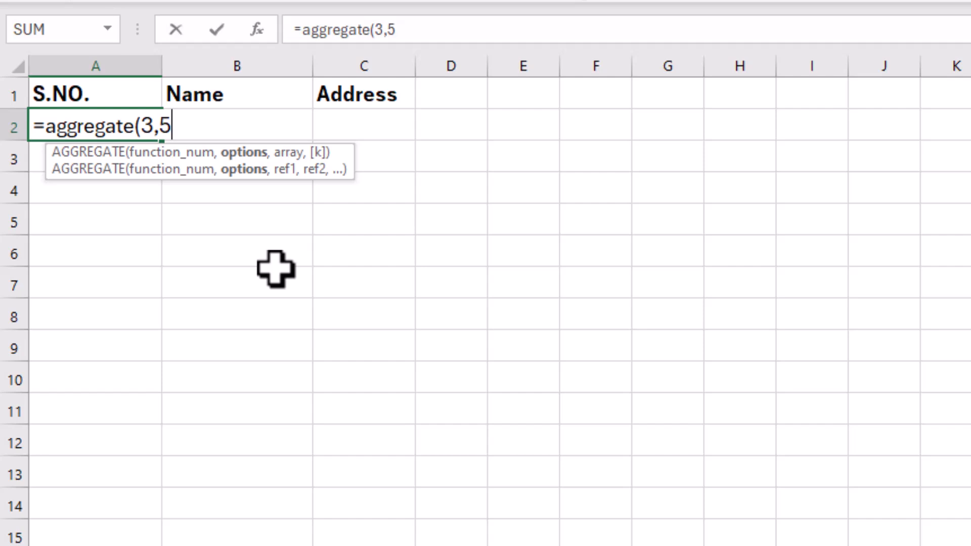
text(,)
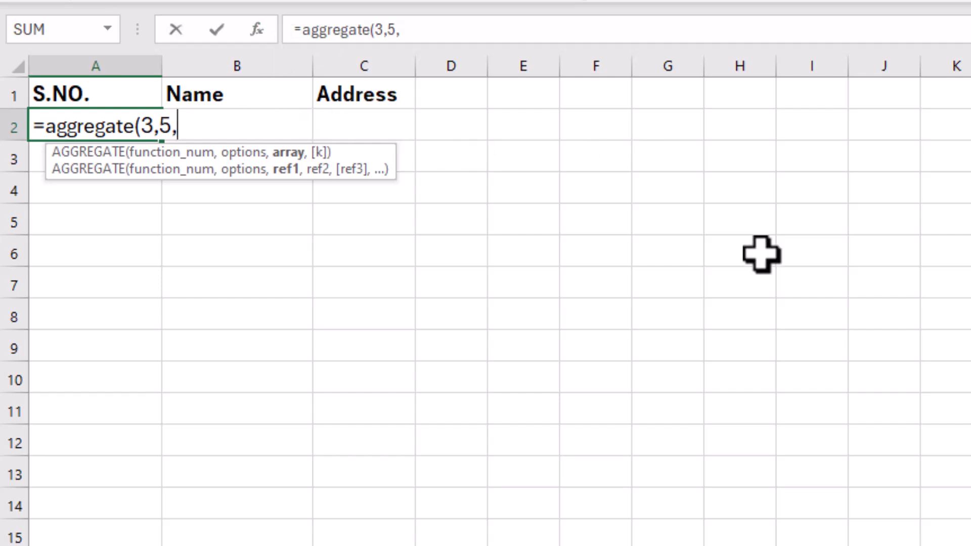
Complete A2's AGGREGATE formula with the range $B$2:B2, keeping only the first reference absolute, and fill it down to A10
text(B2:)
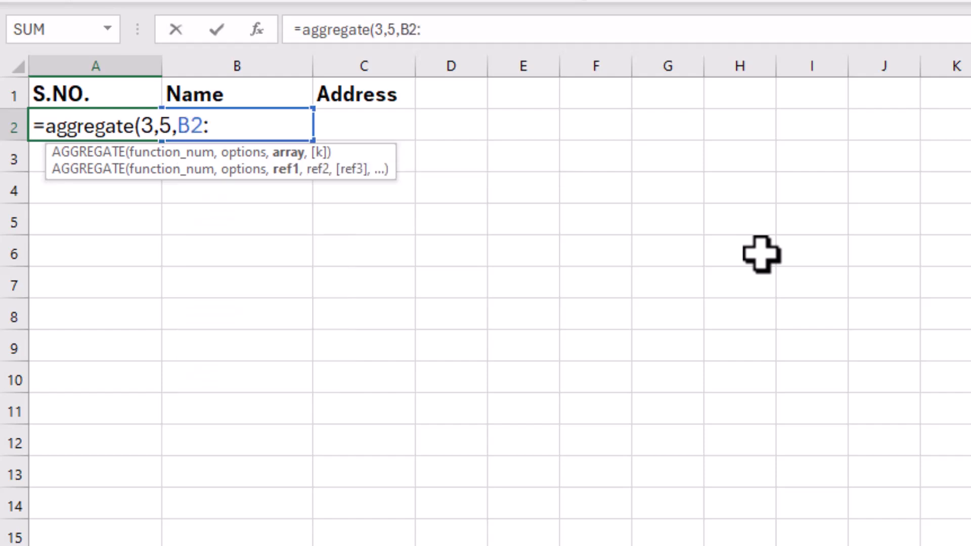
text(B@)
key(BackSpace)
text(2)
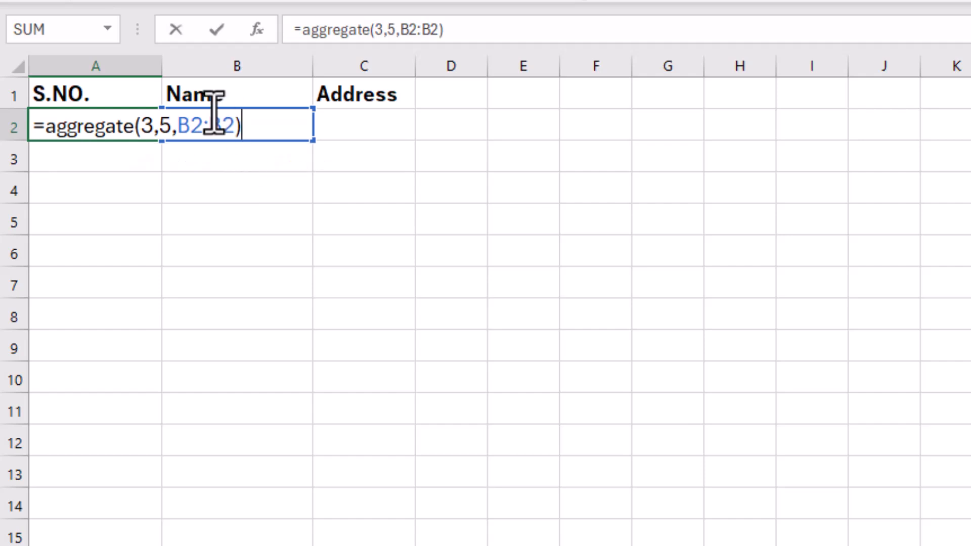
click(191, 126)
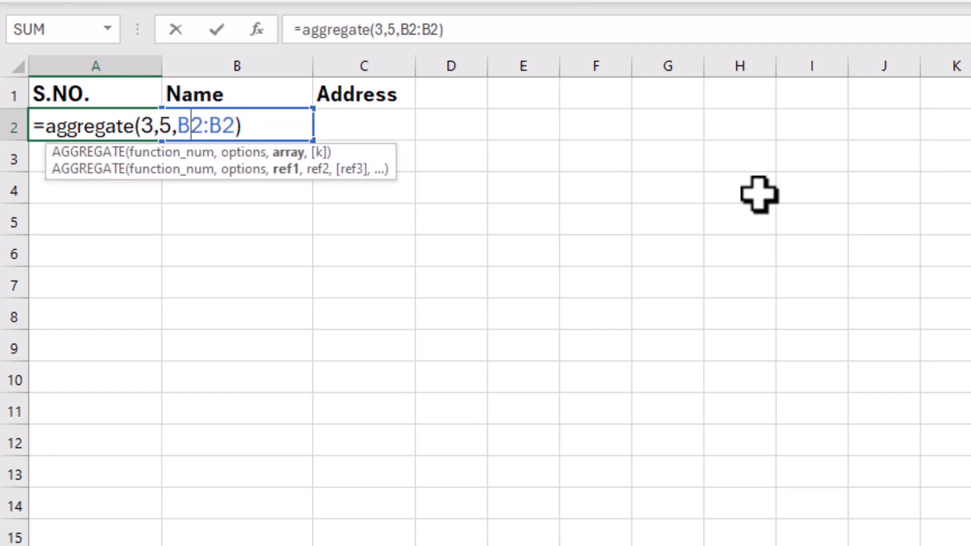
key(F4)
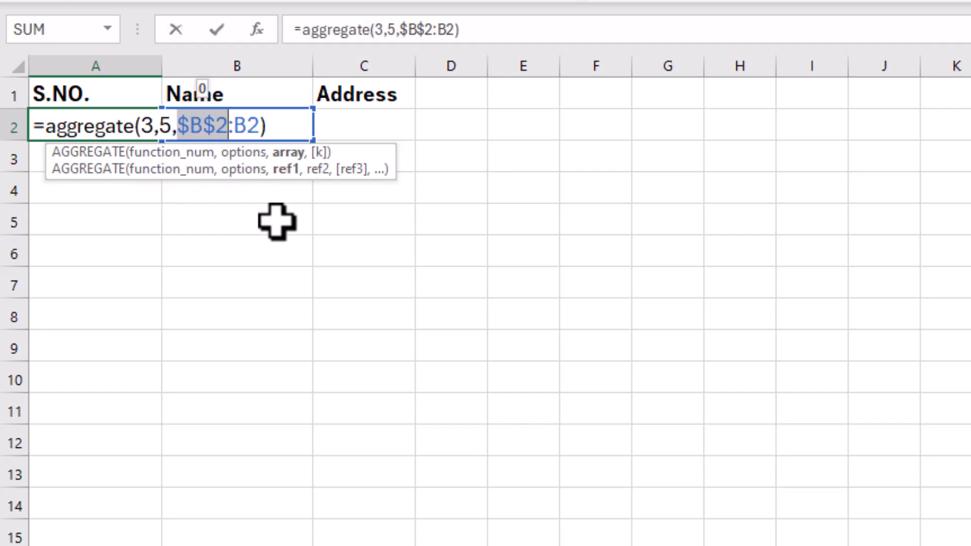
click(278, 131)
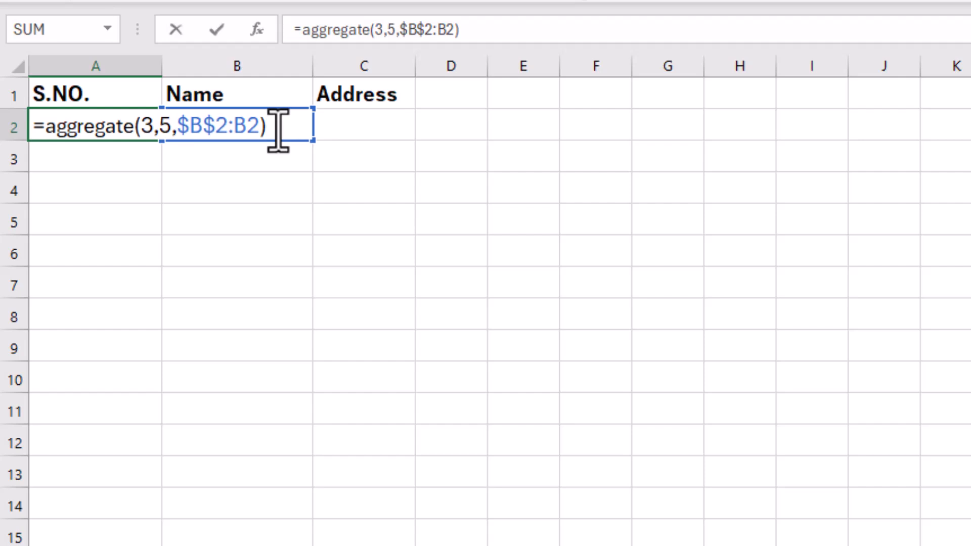
key(Return)
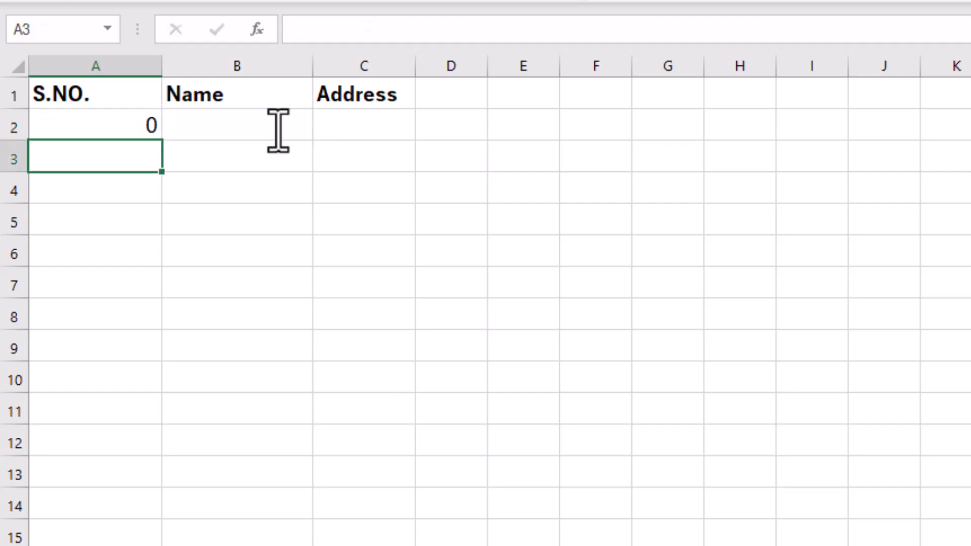
click(133, 123)
drag(166, 144, 164, 391)
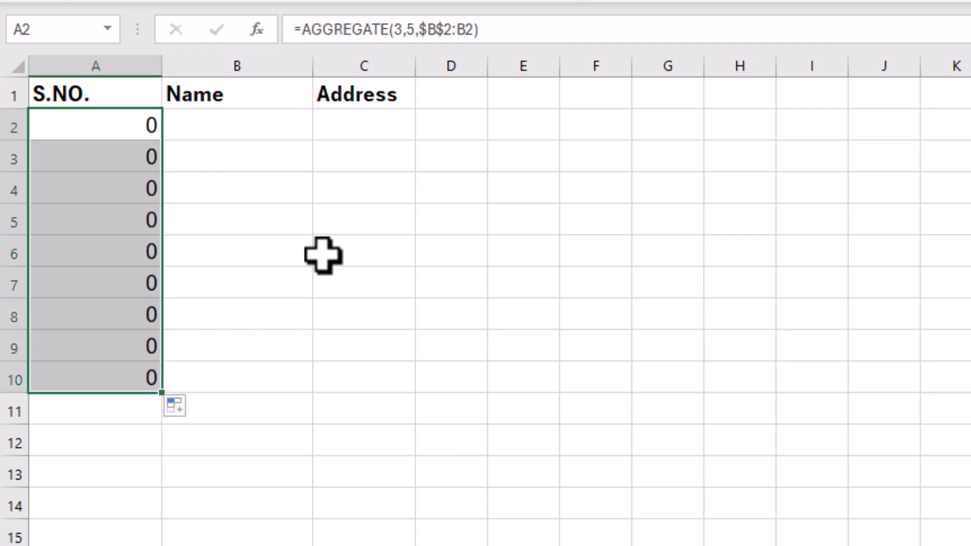
Enter the sample names gd, dgd, dgd and dgd in cells B2:B5
click(238, 131)
text(gd)
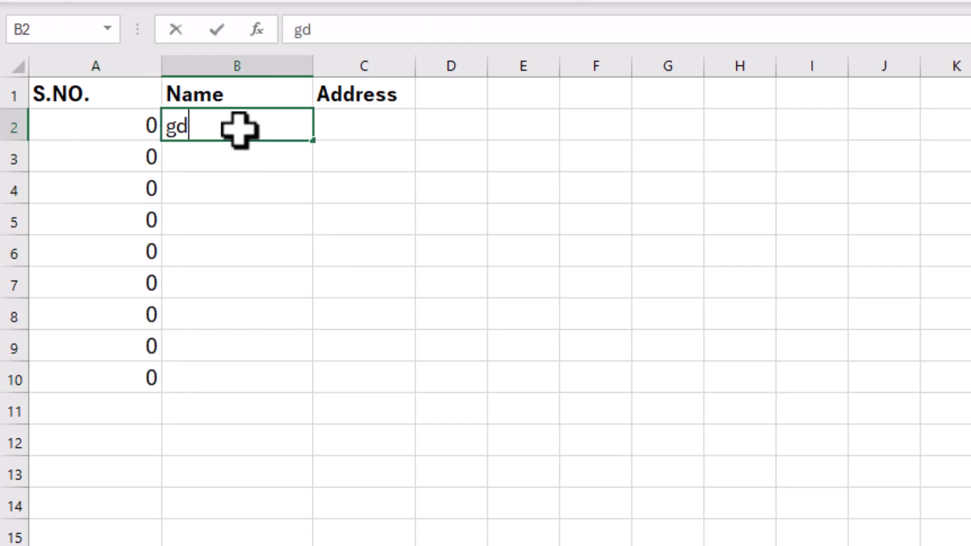
key(Return)
text(dgd)
key(Return)
text(dg)
key(Return)
text(dg)
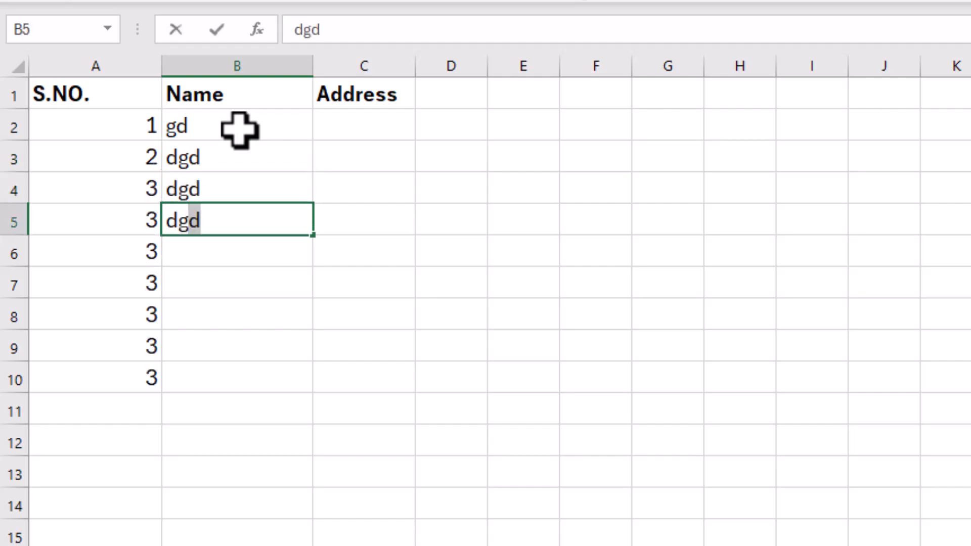
key(Return)
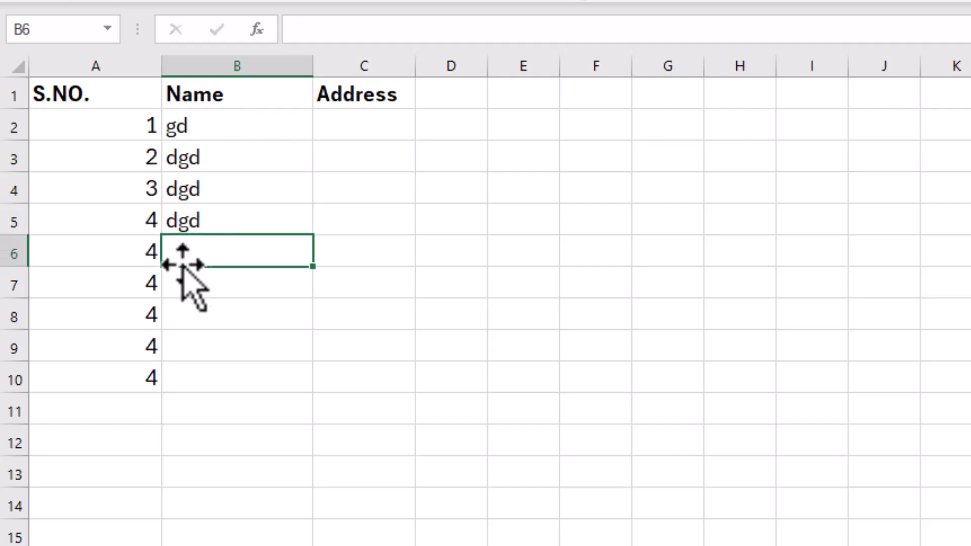
Clear the sample names from cells B2:B5
drag(145, 248, 129, 419)
drag(206, 119, 211, 214)
key(Delete)
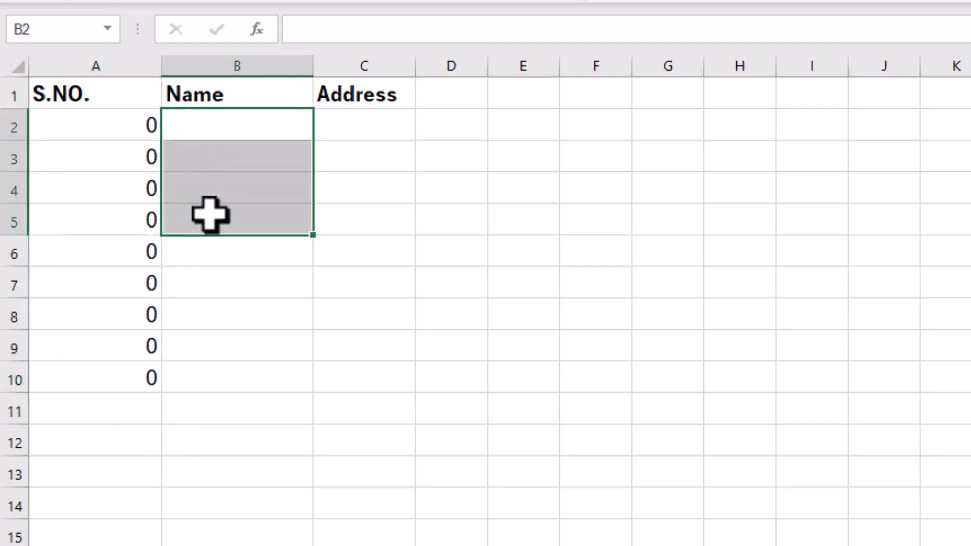
Wrap A2's AGGREGATE formula in an IF that returns "" when B2="", and fill it down to A10
click(88, 129)
key(F2)
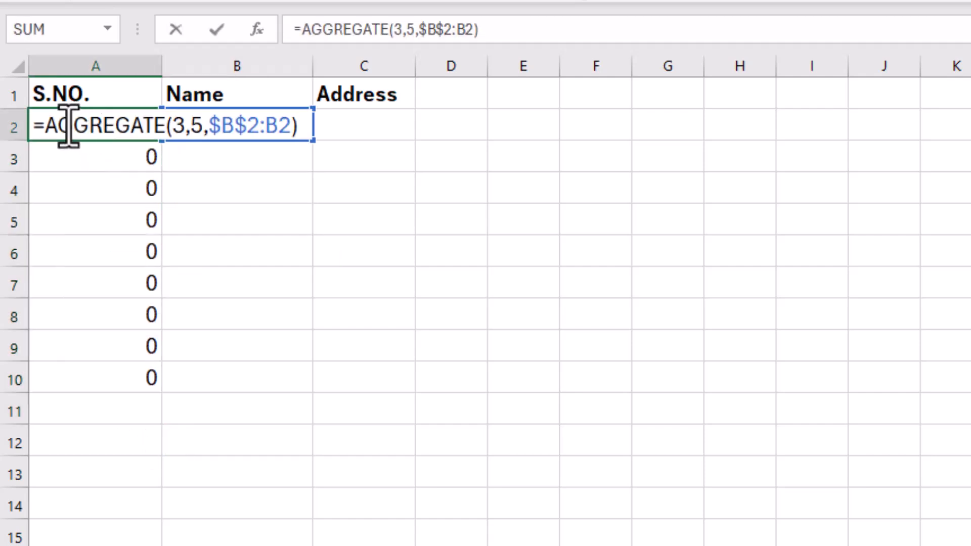
click(49, 126)
text(if()
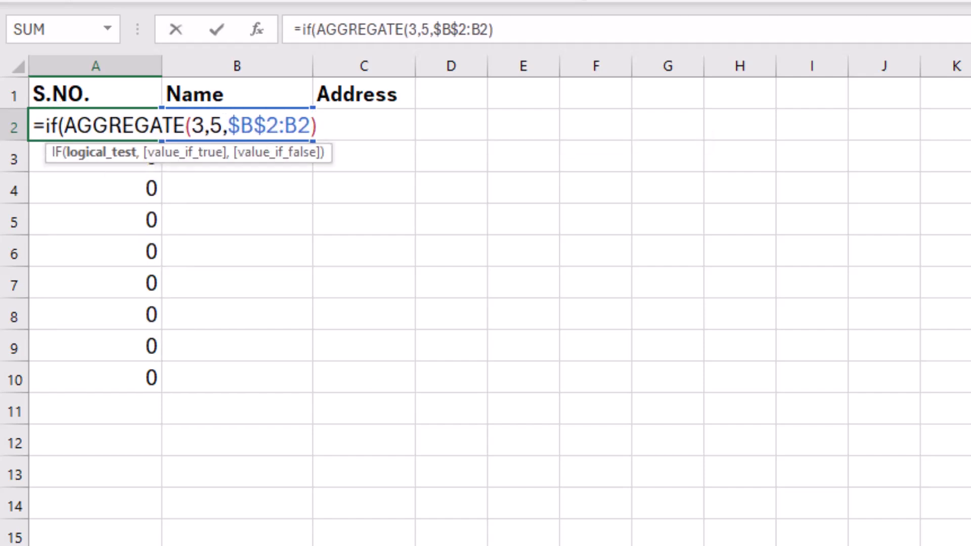
text(B2="")
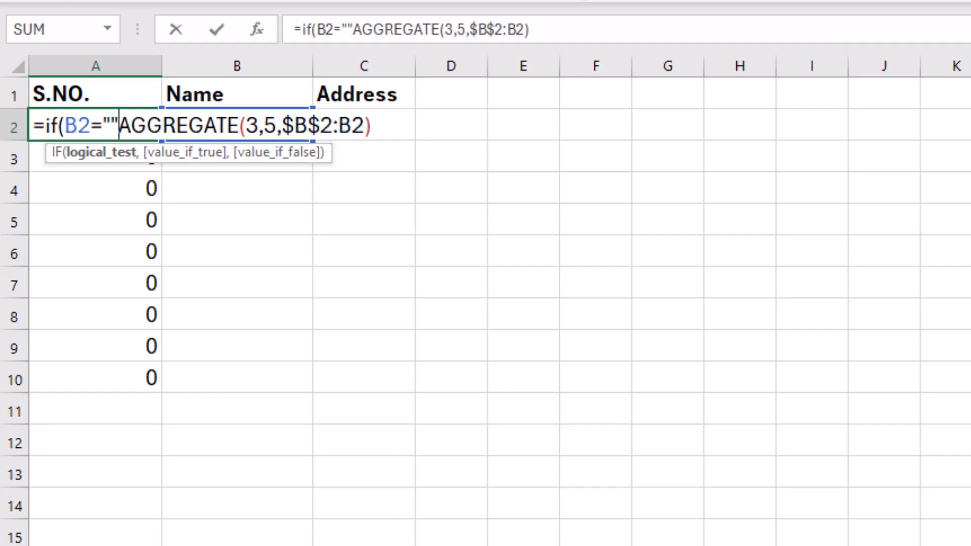
text(,"")
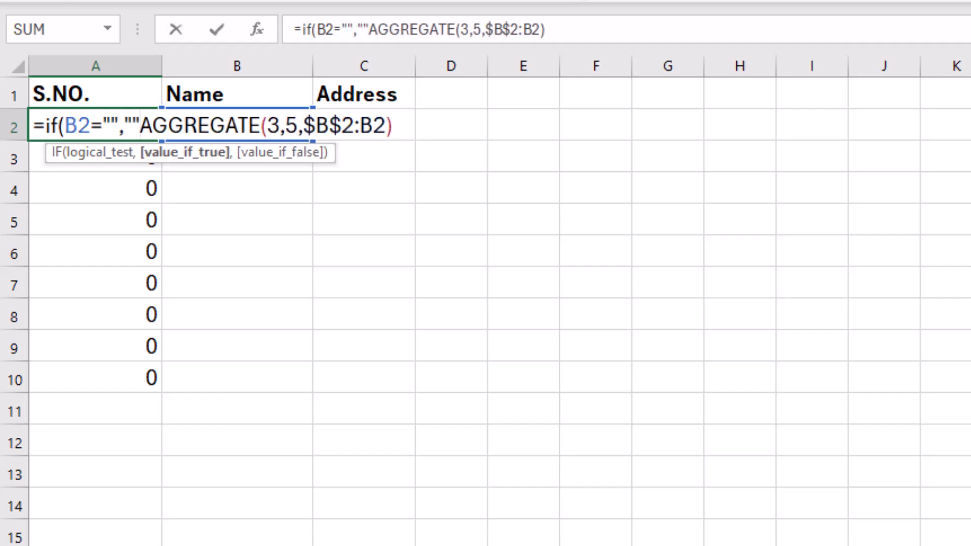
text(,)
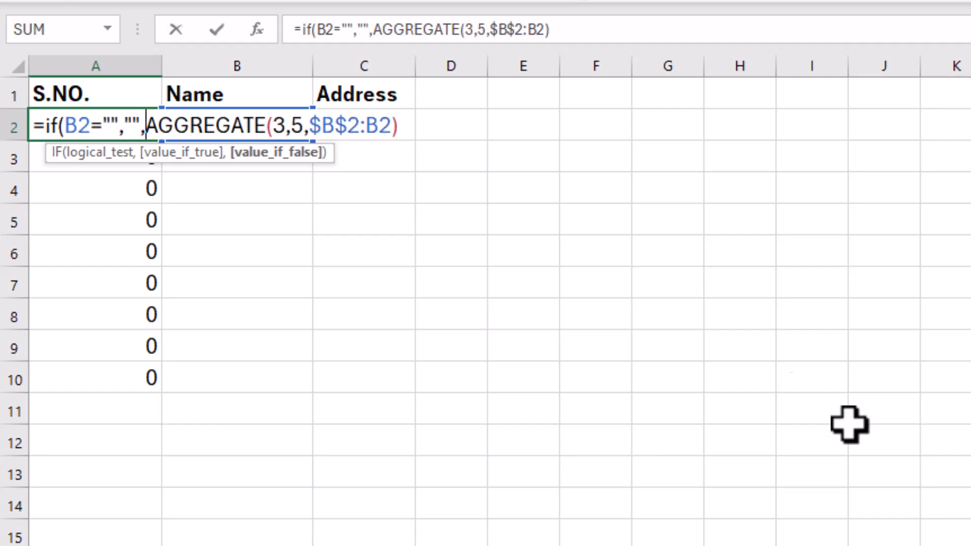
click(403, 126)
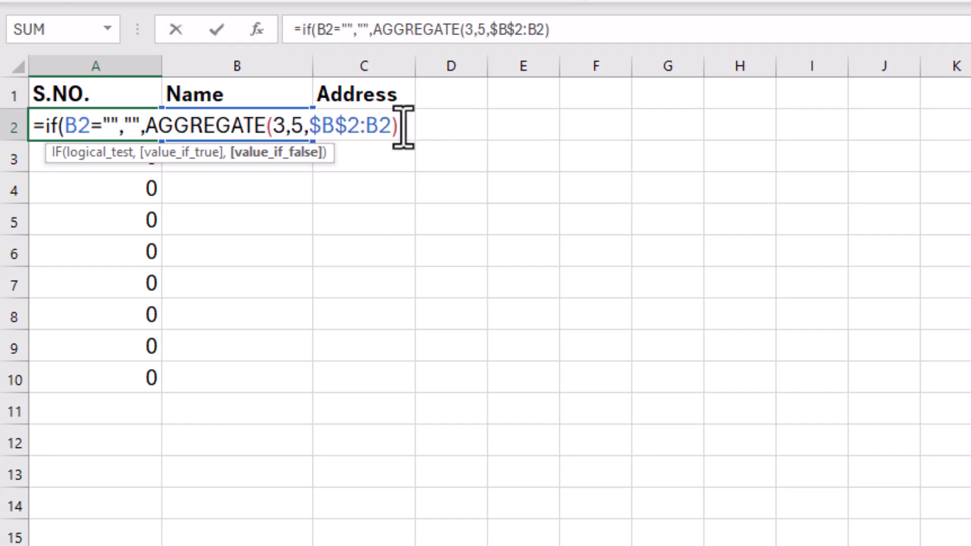
text())
key(Return)
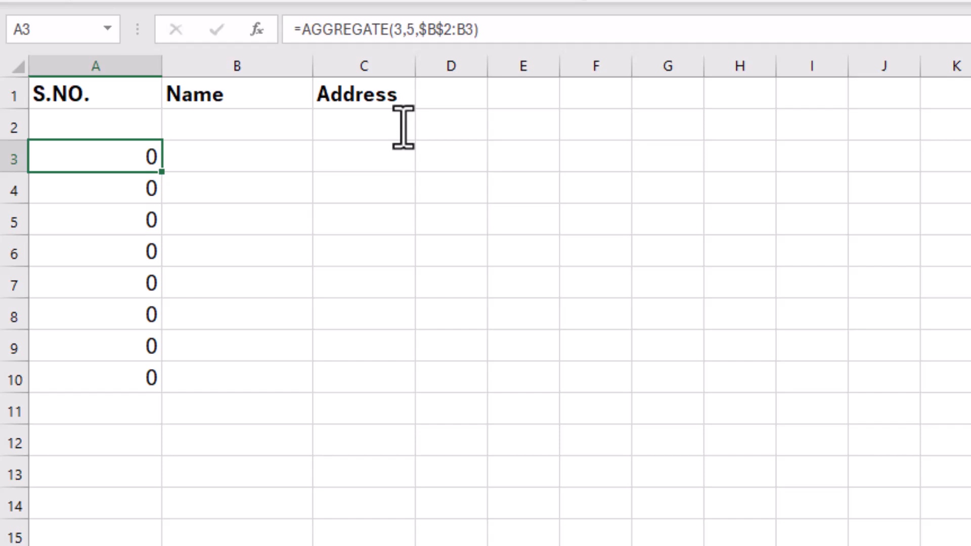
click(117, 128)
drag(162, 173, 156, 380)
Enter the sample name d in B2 and df in each cell from B3 to B7
click(242, 123)
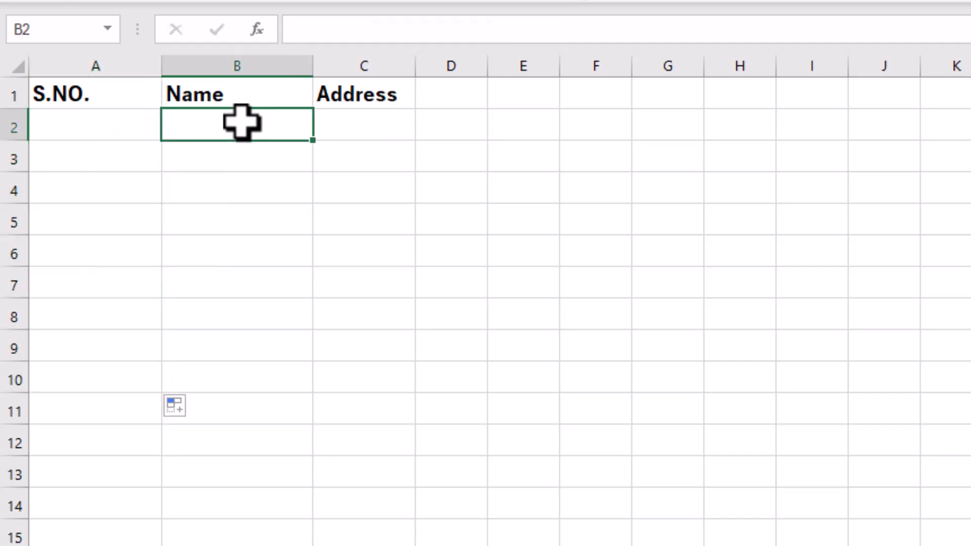
text(d)
key(Return)
text(df)
key(Return)
text(df)
key(Return)
text(df)
key(Return)
text(df)
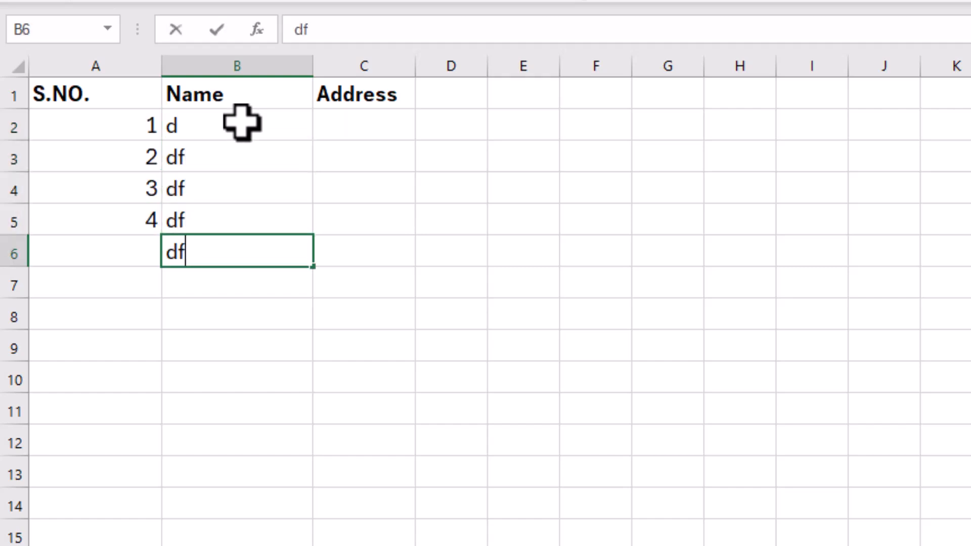
key(Return)
text(df)
key(Return)
drag(241, 123, 228, 285)
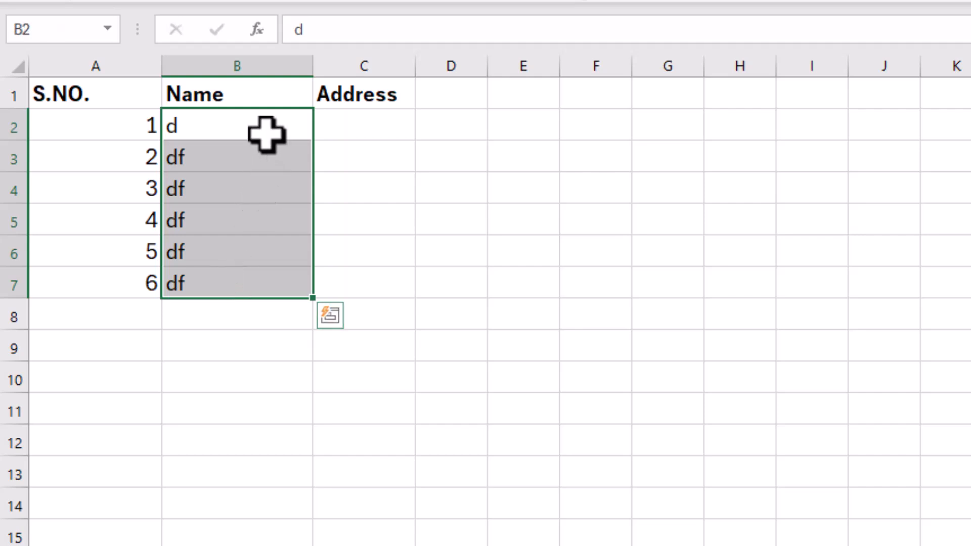
Enter the formula =SEQUENCE(COUNTA(B2:B10)) in cell C2
click(347, 131)
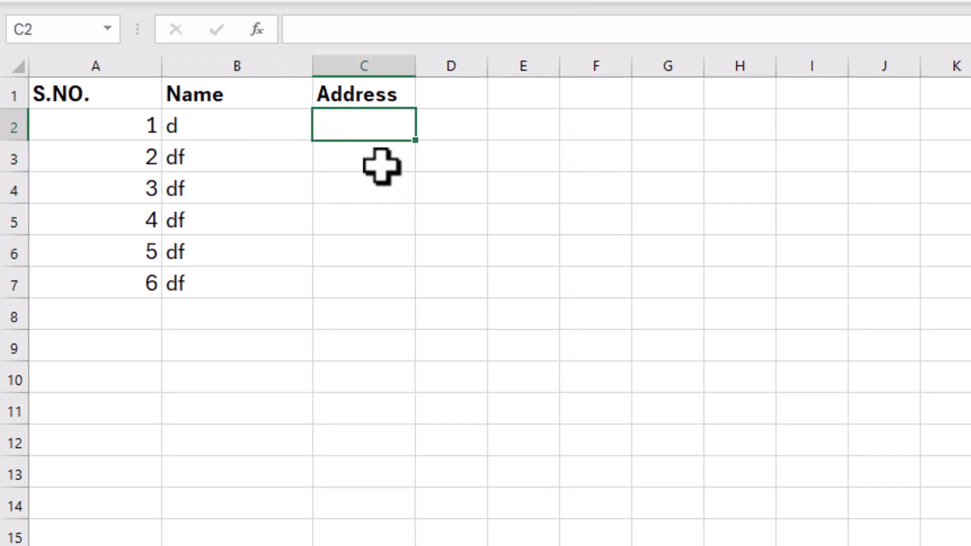
text(=)
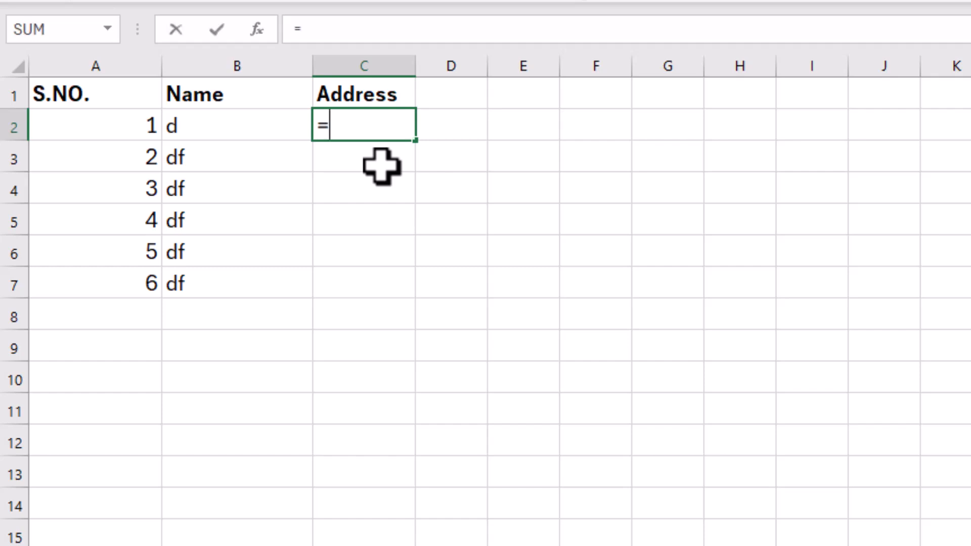
text(sequence()
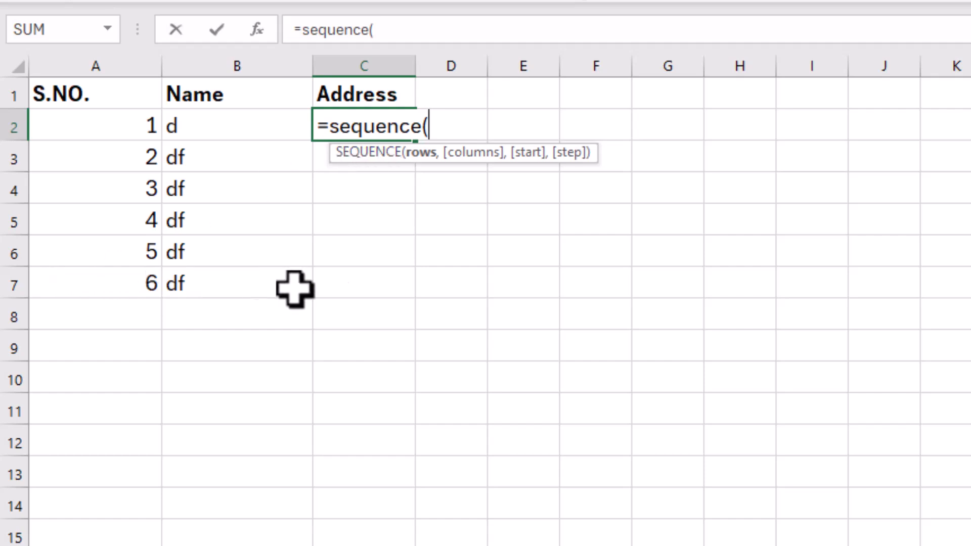
text(10)
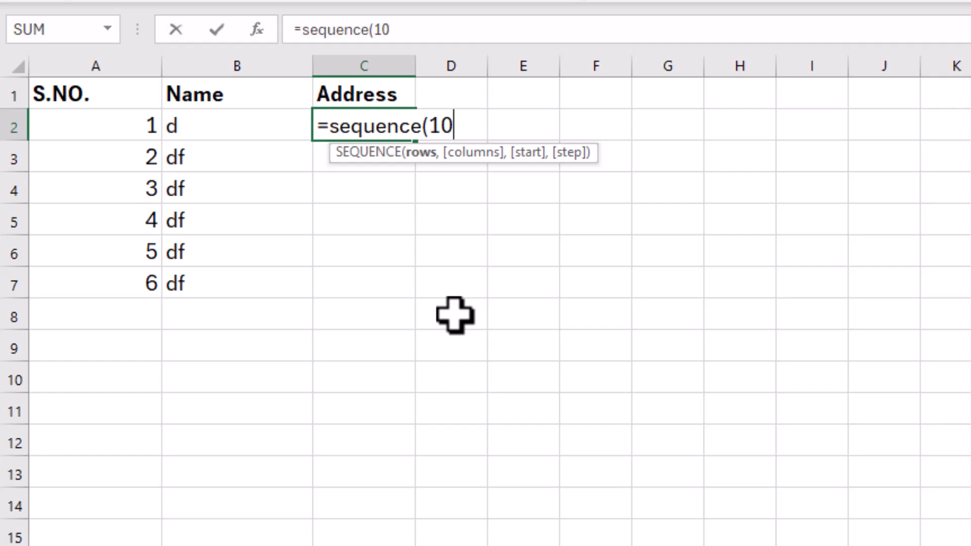
key(BackSpace)
key(BackSpace)
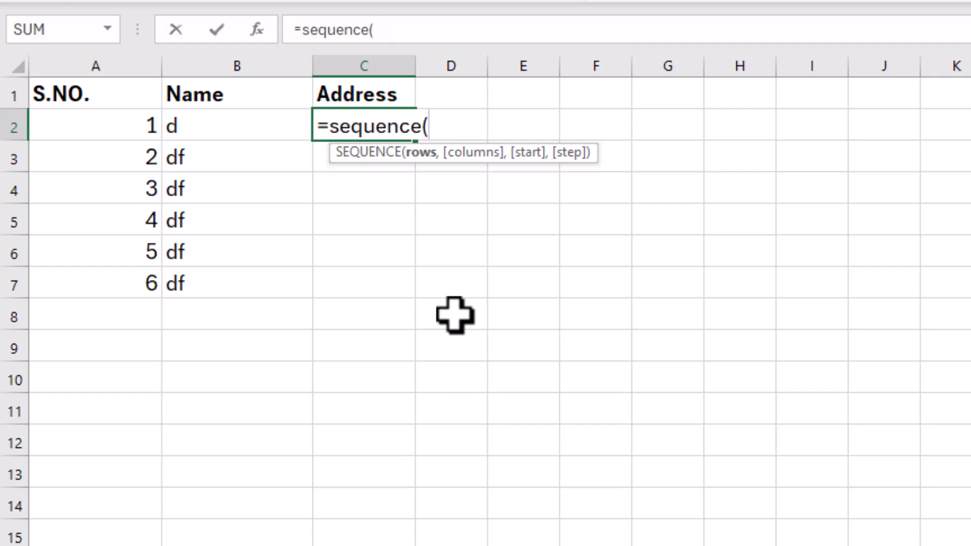
text(counta()
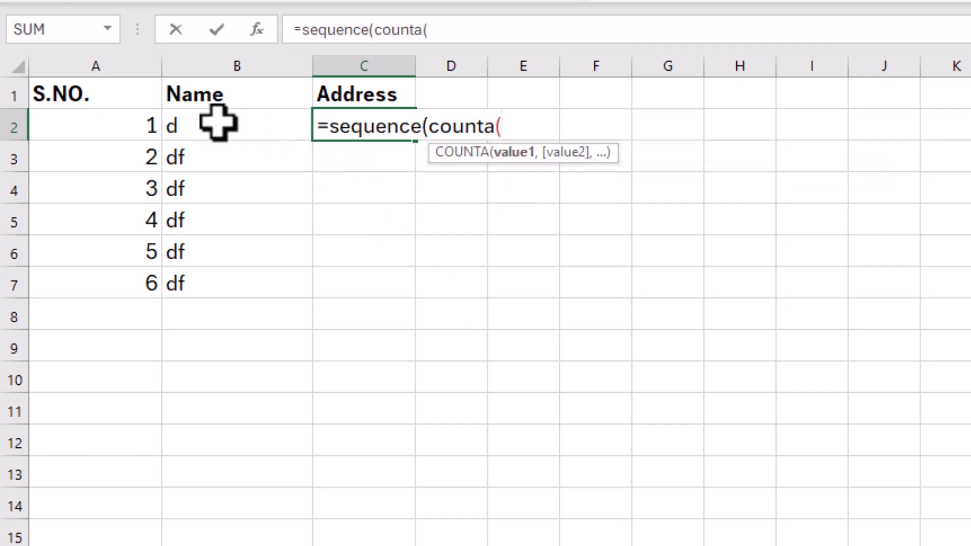
drag(217, 123, 245, 373)
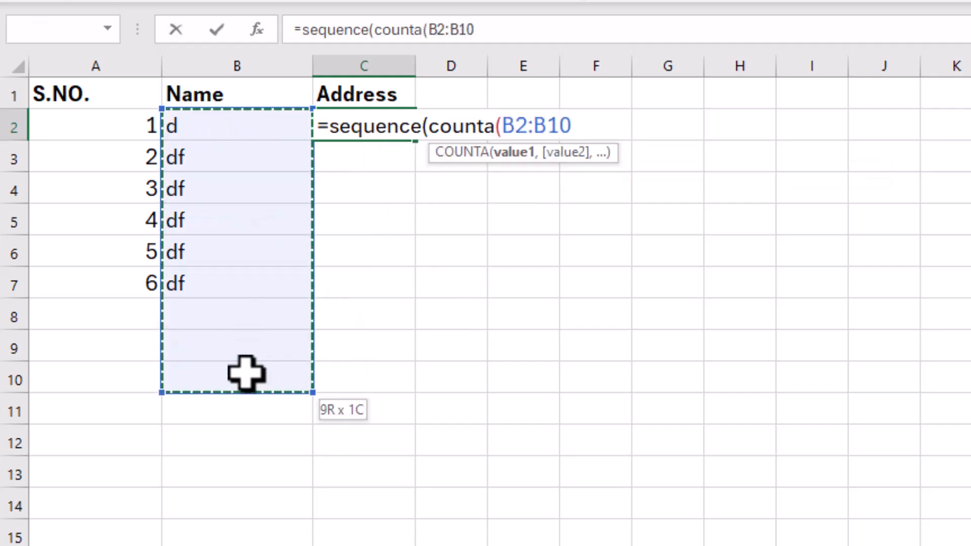
text()))
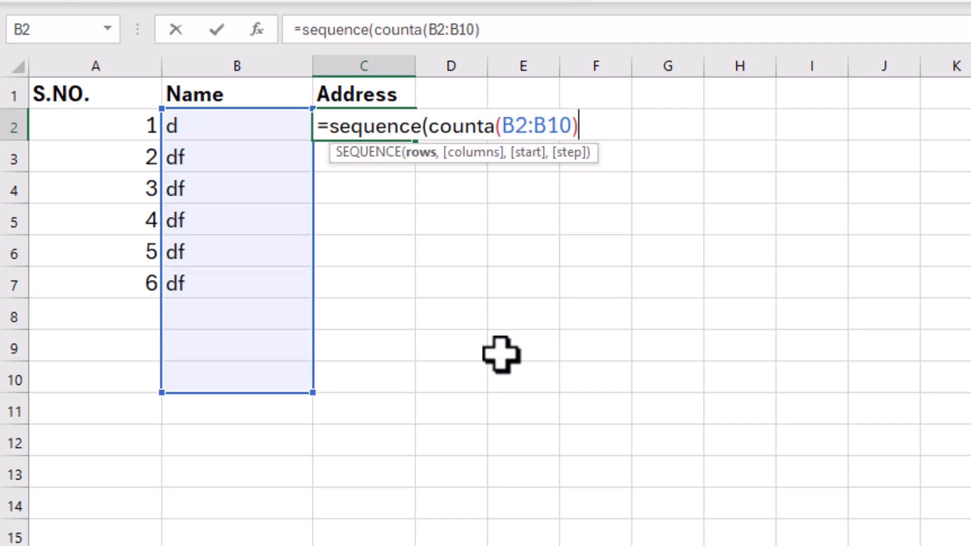
key(Return)
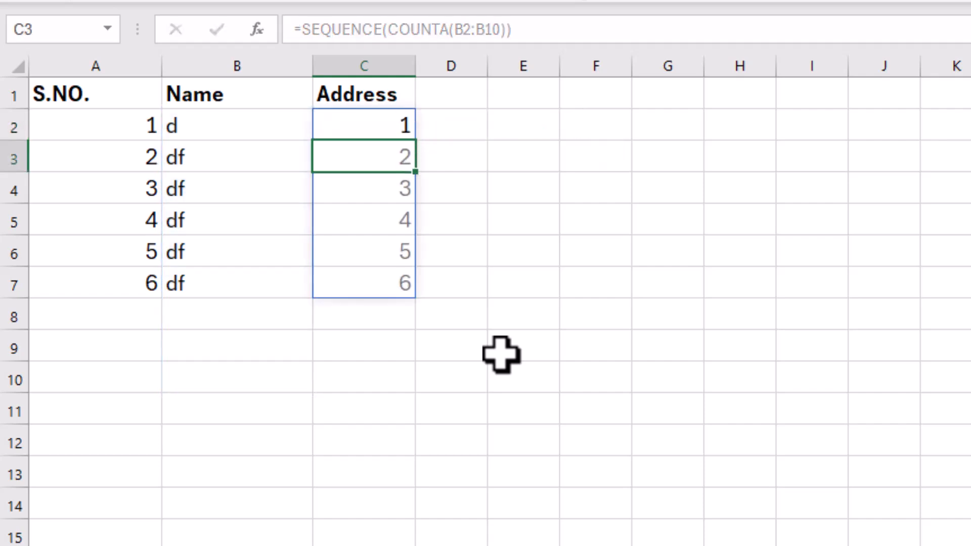
Clear the sample names from cells B2:B7
click(254, 122)
click(235, 192)
drag(252, 130, 238, 294)
key(Delete)
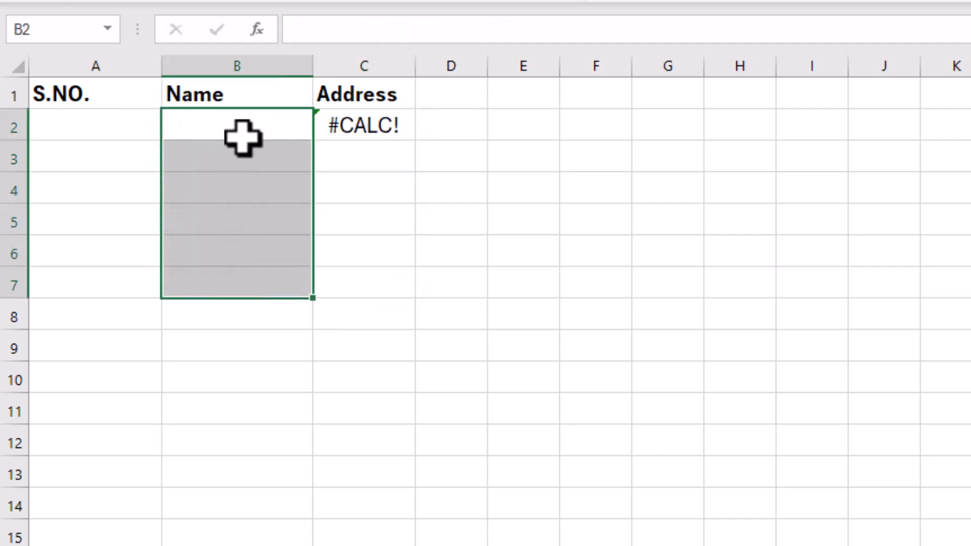
Enter the sample names gd, dgfher, gdfhdfh, gjgj, dfsgsdf and gjgj in cells B2:B7
click(243, 131)
text(gd)
key(Return)
text(dgfher)
key(Return)
text(gdfhdfh)
key(Return)
text(gjgj)
key(Return)
text(dfsgsdf)
key(Return)
text(gjg)
click(238, 289)
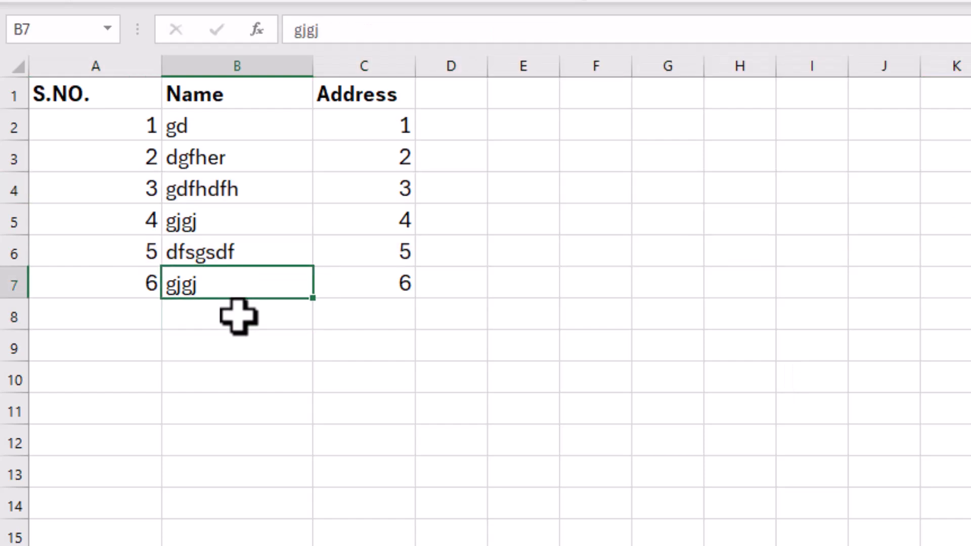
click(238, 317)
Delete the entire row 4 and check the serial numbers in A2:A6 and C2:C6
click(13, 190)
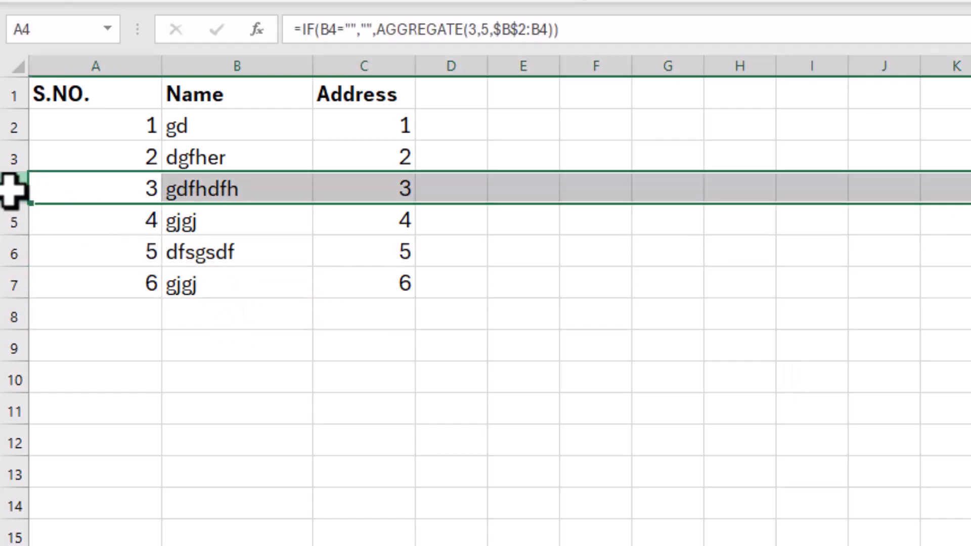
right_click(114, 185)
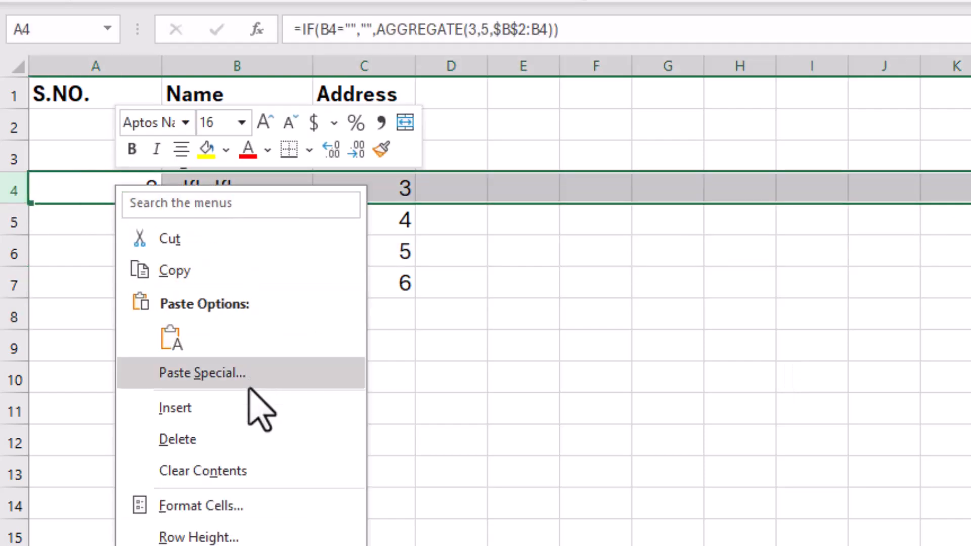
click(238, 444)
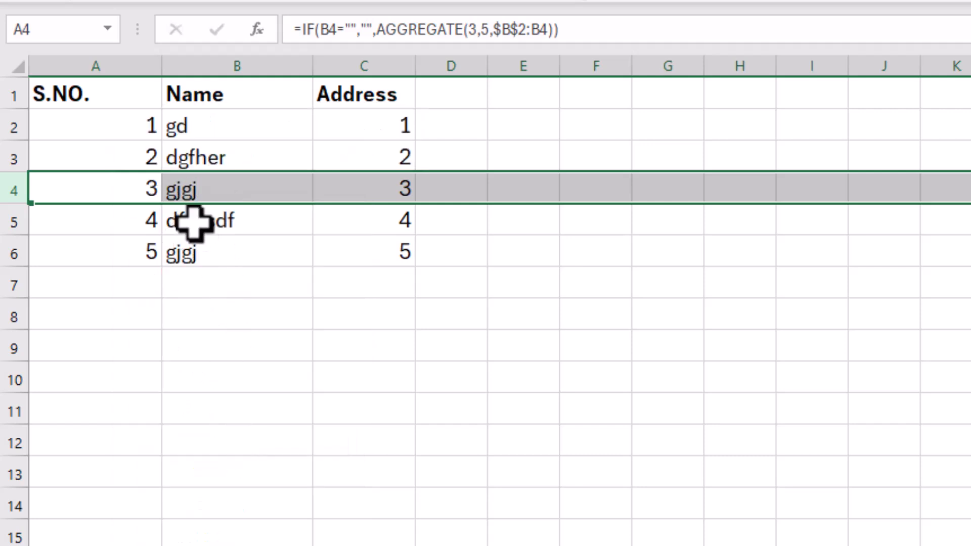
click(230, 189)
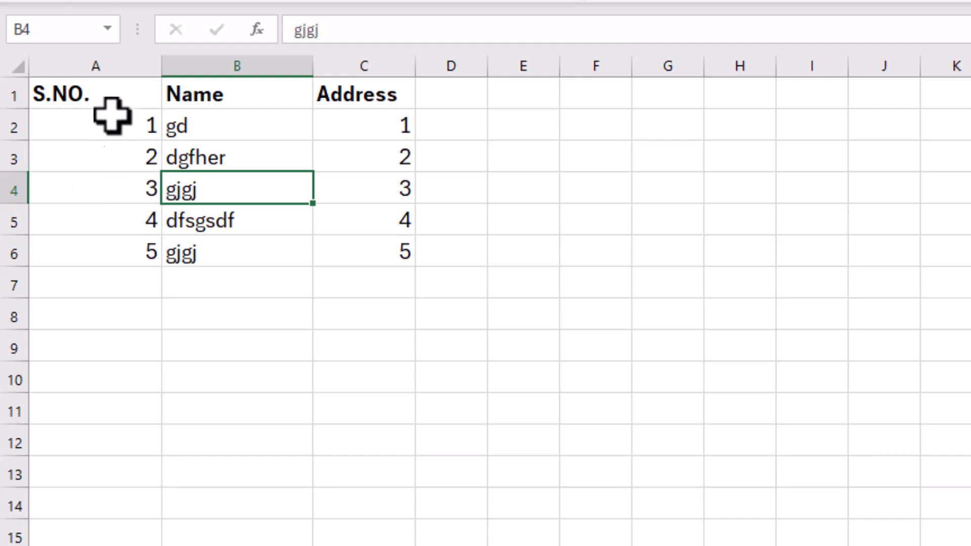
drag(109, 121, 108, 247)
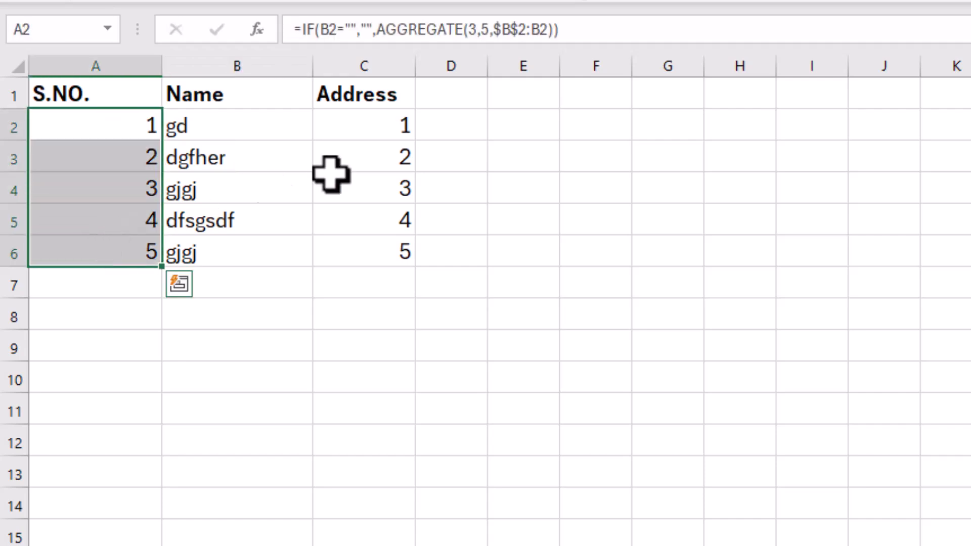
drag(369, 126, 359, 251)
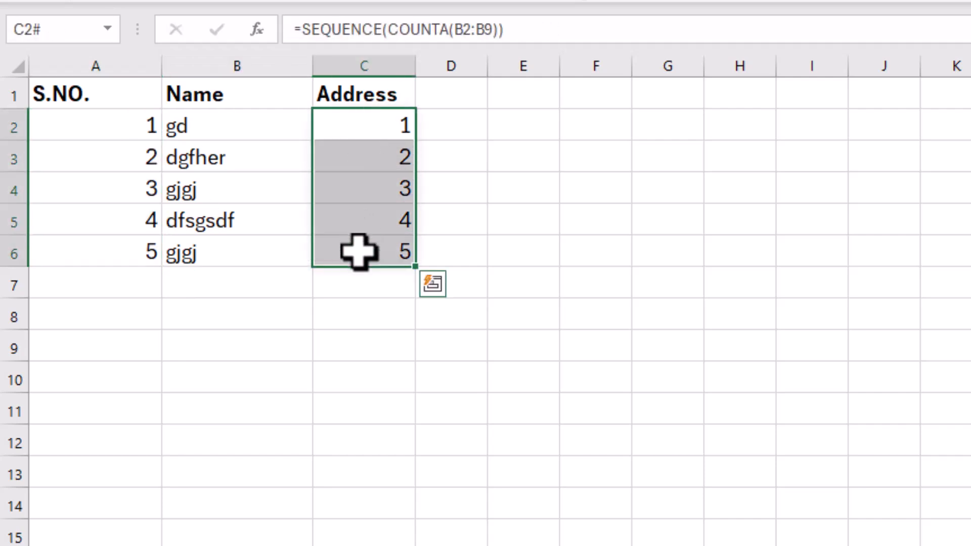
Insert a blank row at row 4 and fill the AGGREGATE formula from A3 down into A4
click(220, 180)
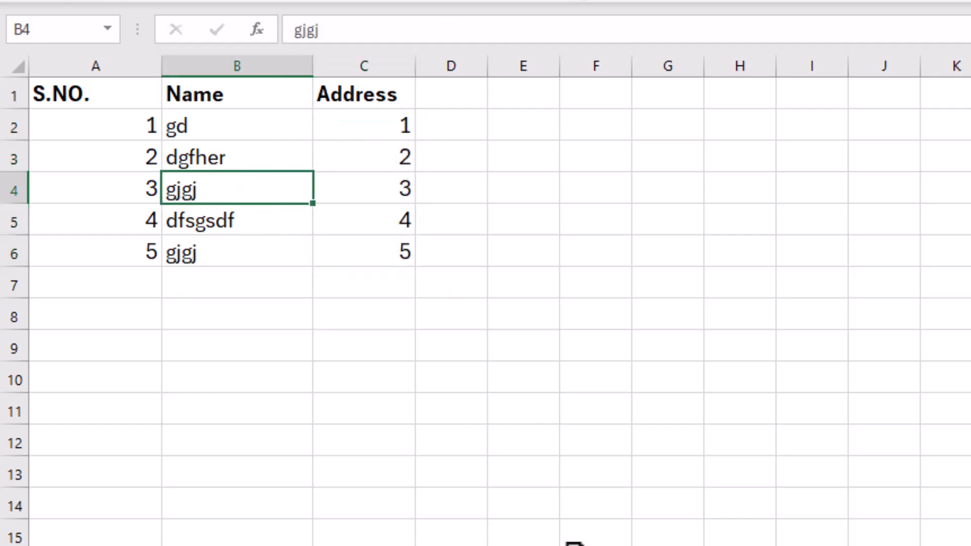
key(alt+i)
key(r)
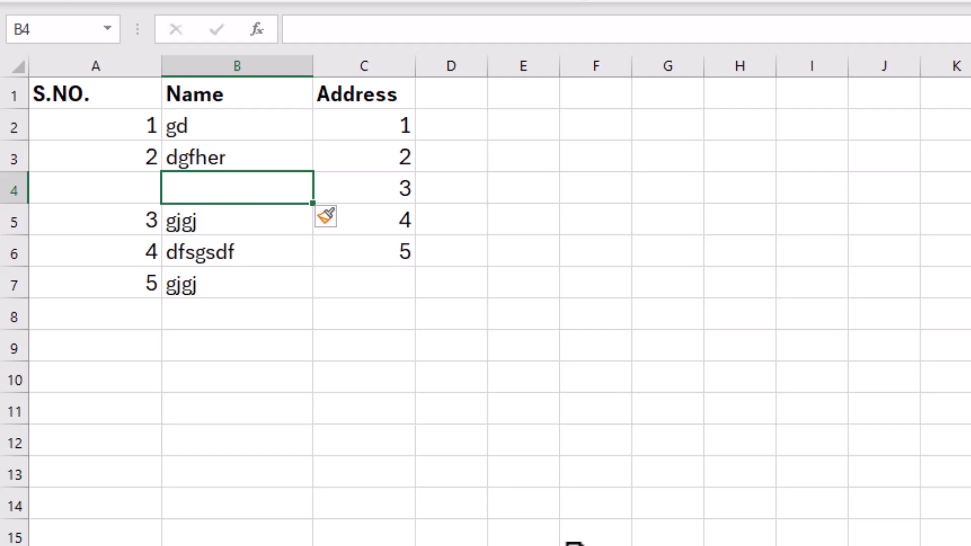
click(110, 182)
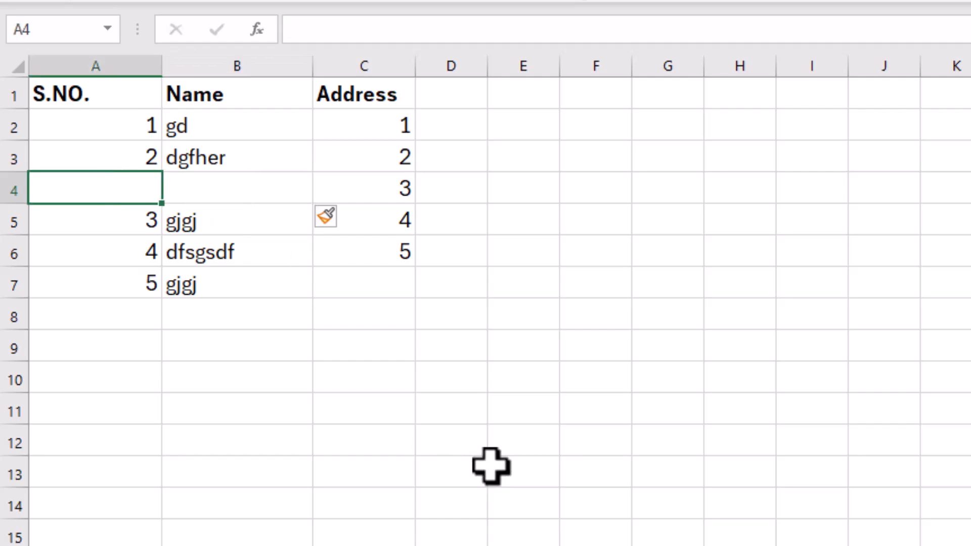
key(ctrl+d)
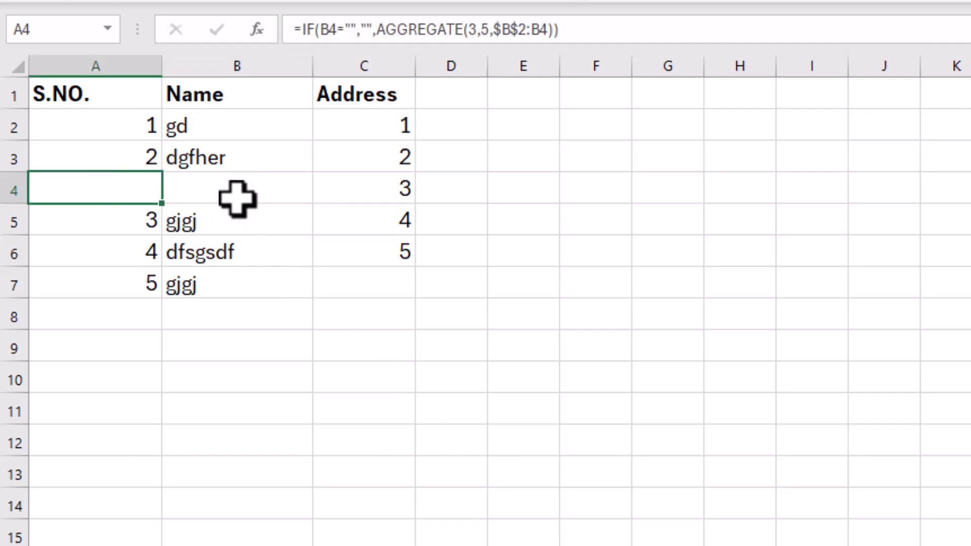
Enter the sample name dgfdsf in cell B4
click(186, 195)
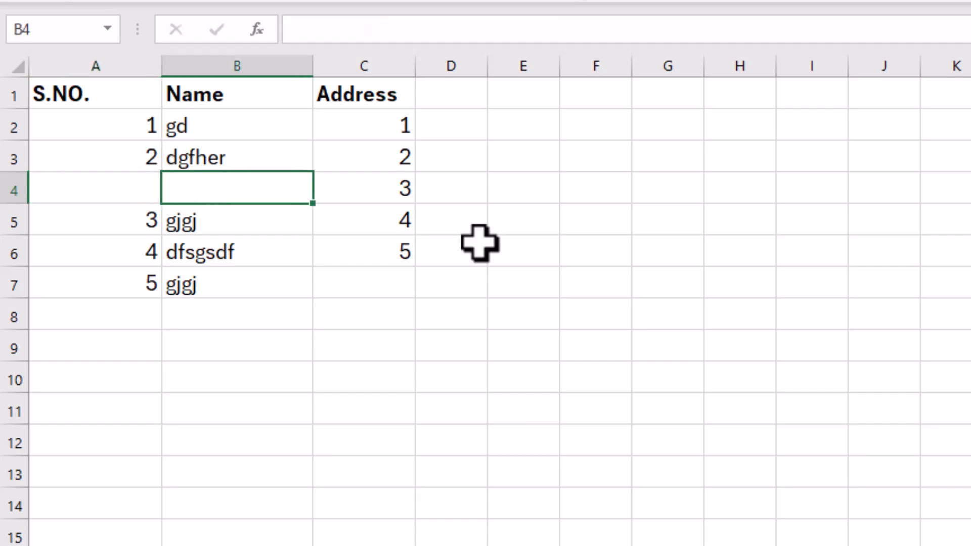
text(dgfdsf)
key(Return)
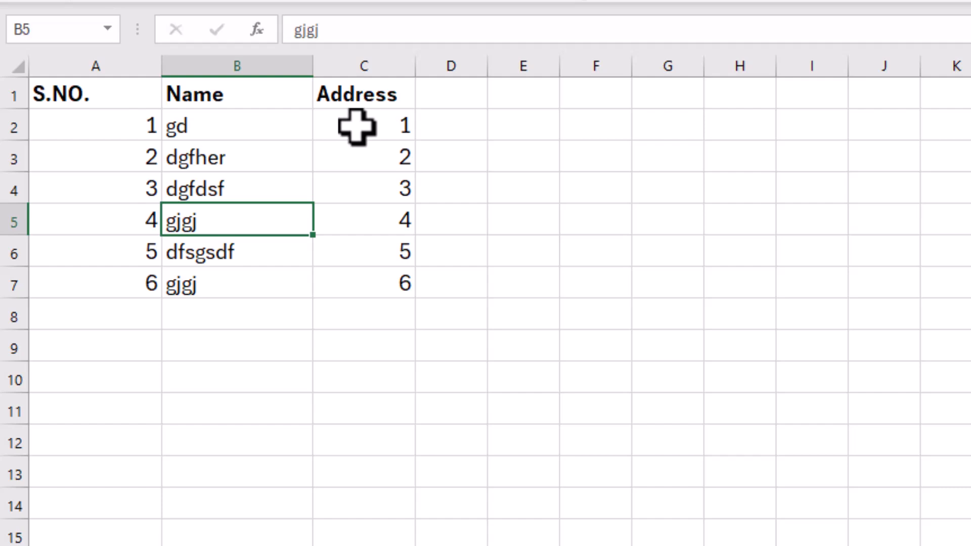
Compare the SEQUENCE numbering in C2:C7 with the AGGREGATE serial numbers in column A
drag(357, 126, 354, 275)
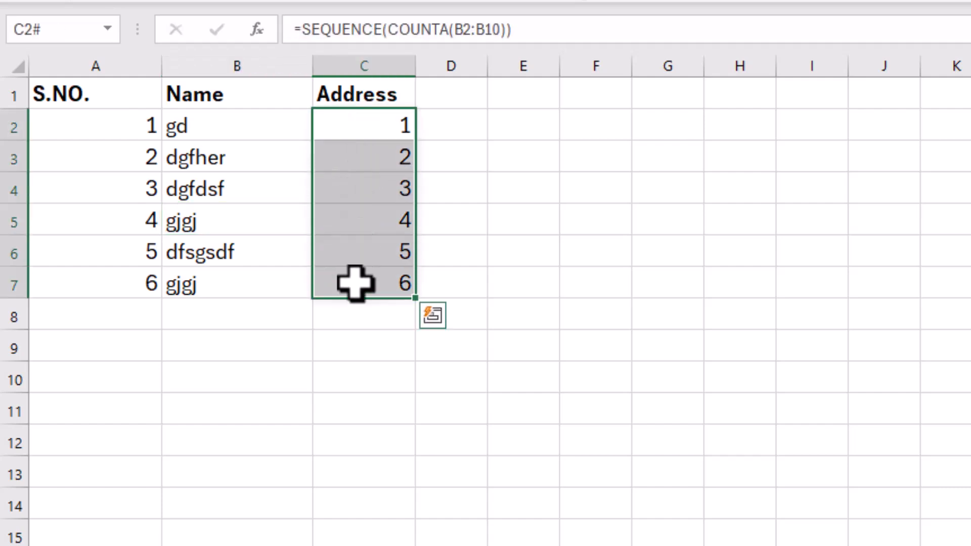
click(368, 196)
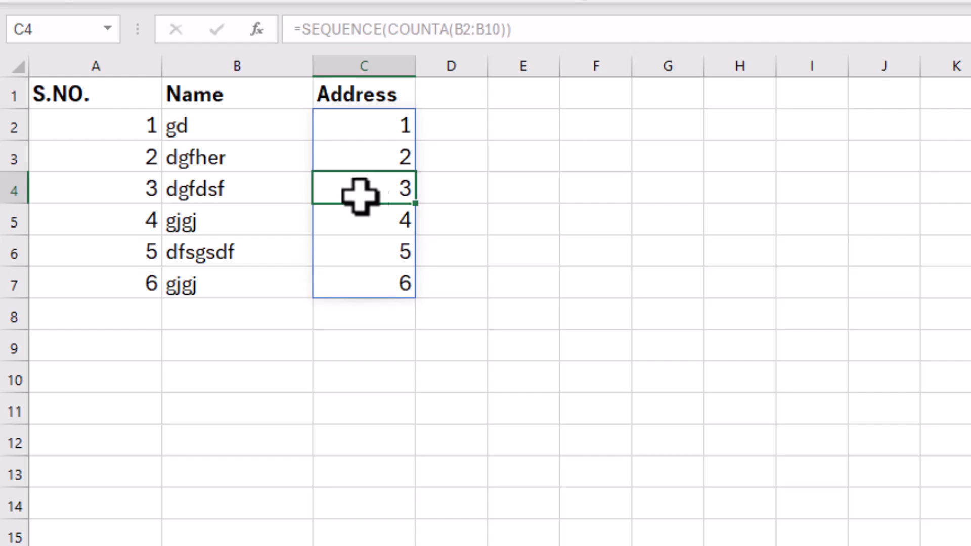
click(252, 191)
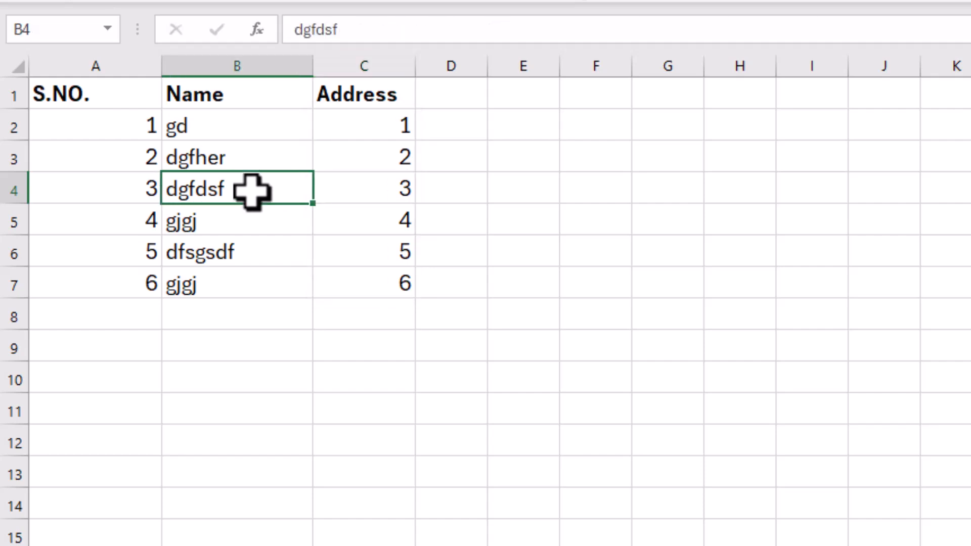
click(137, 191)
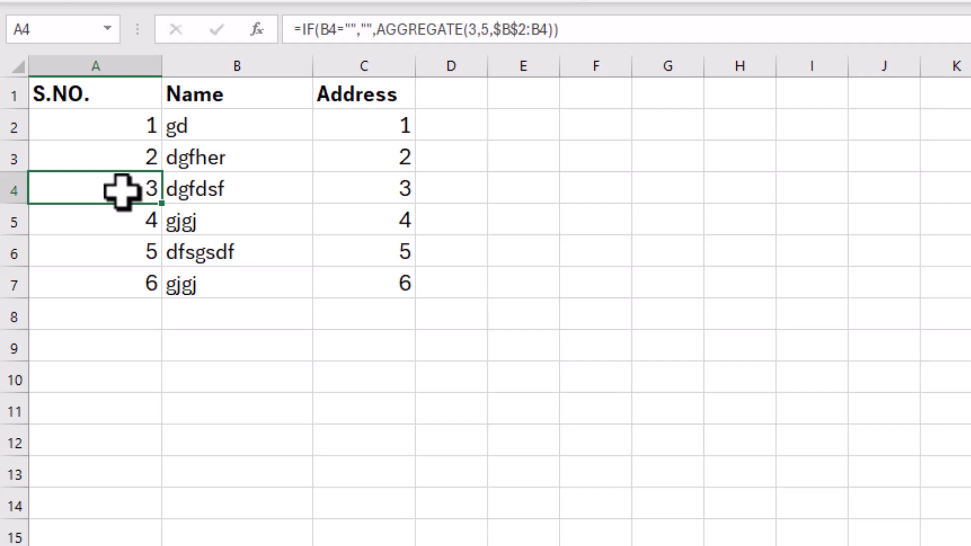
click(137, 125)
drag(137, 125, 135, 324)
click(224, 223)
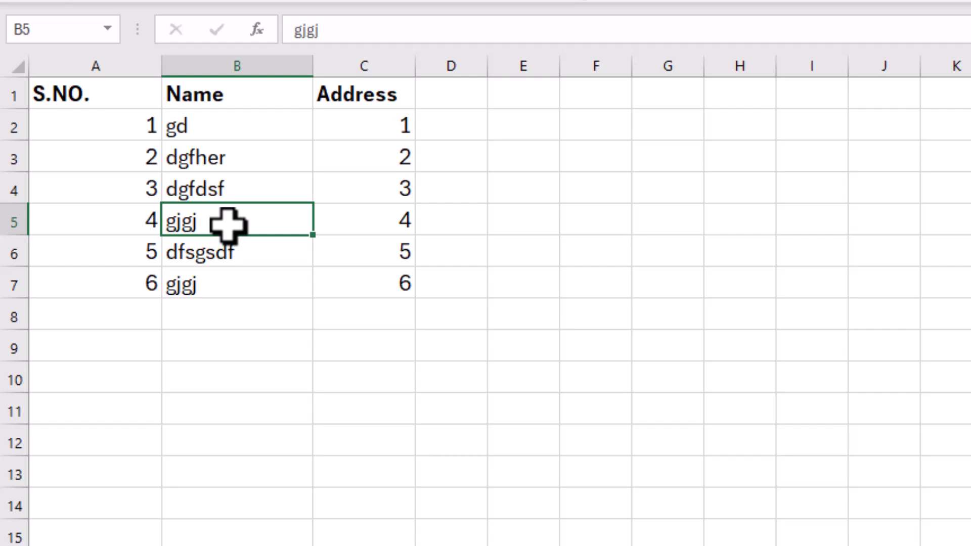
Clear the data below the headers in columns A to C and enter =COUNTA($B$2:B2) in cell A2
drag(126, 130, 386, 306)
key(Delete)
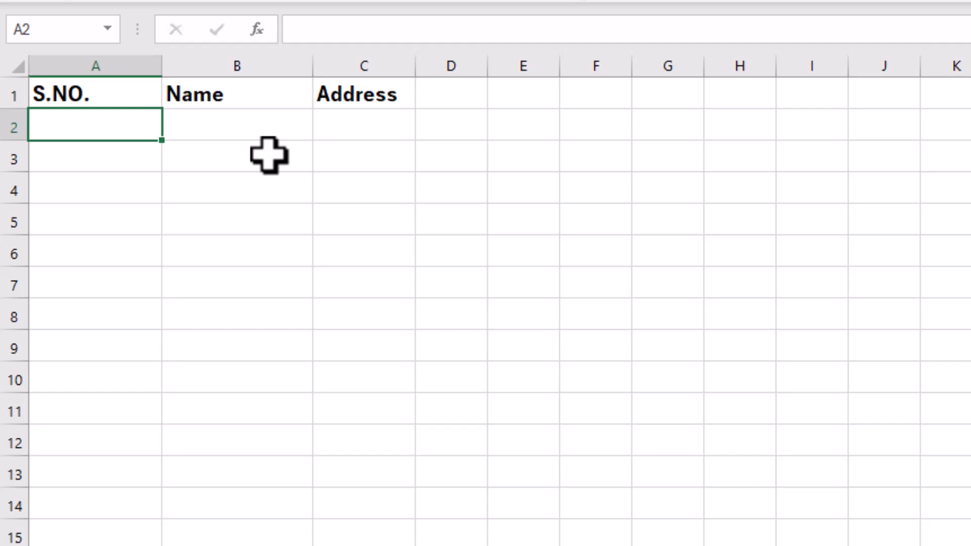
text(=)
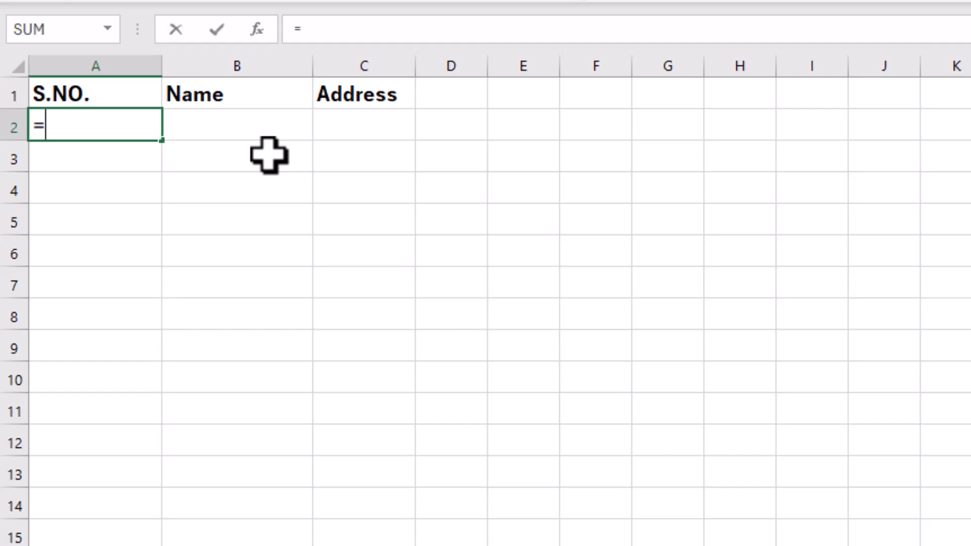
text(coun)
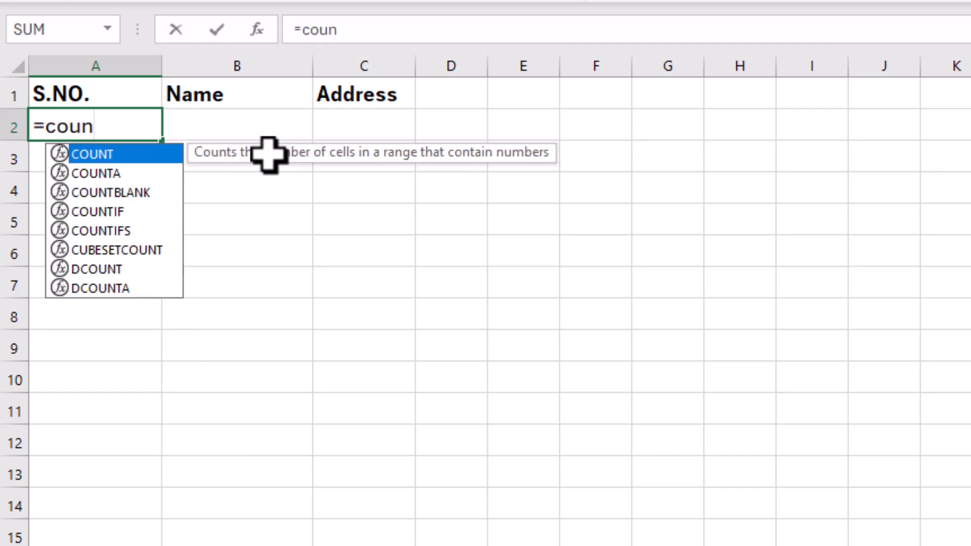
text(ta()
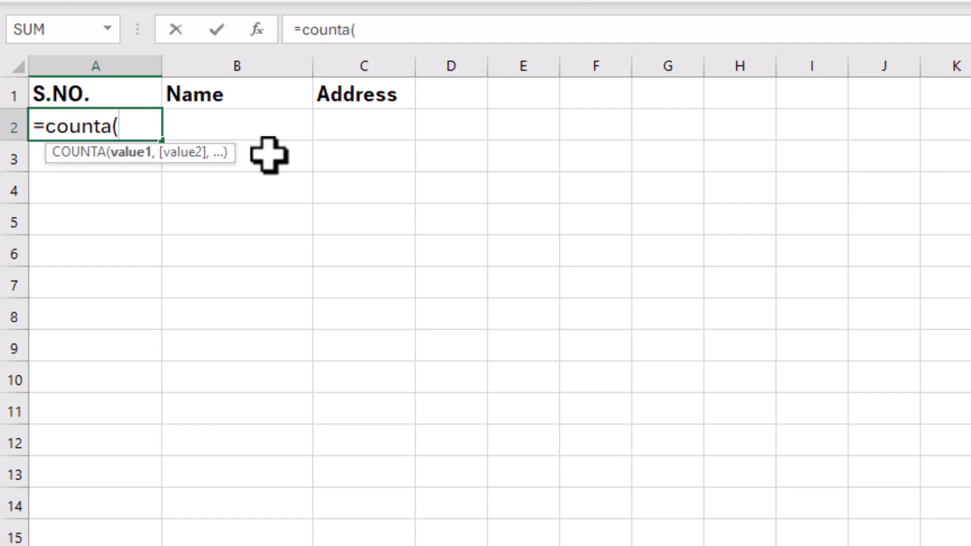
click(251, 121)
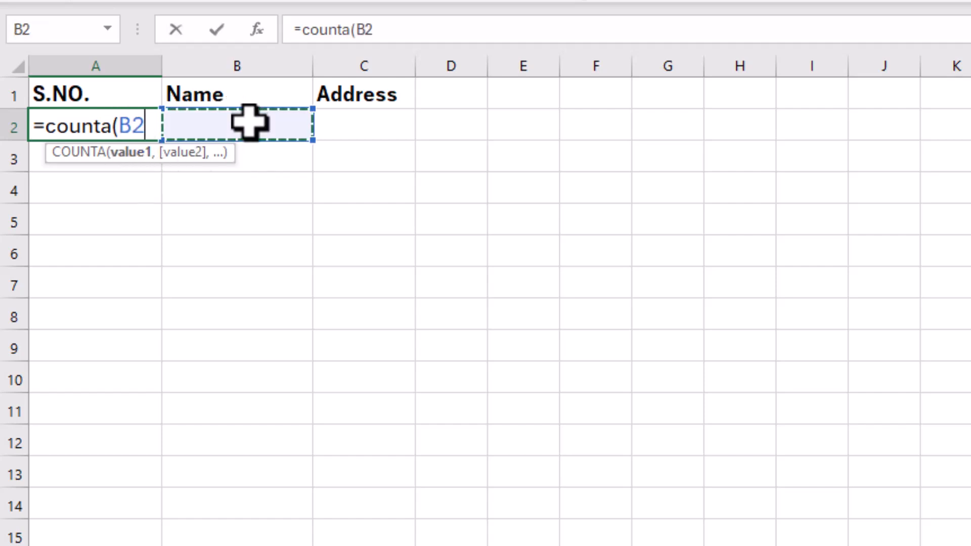
text(:B2)
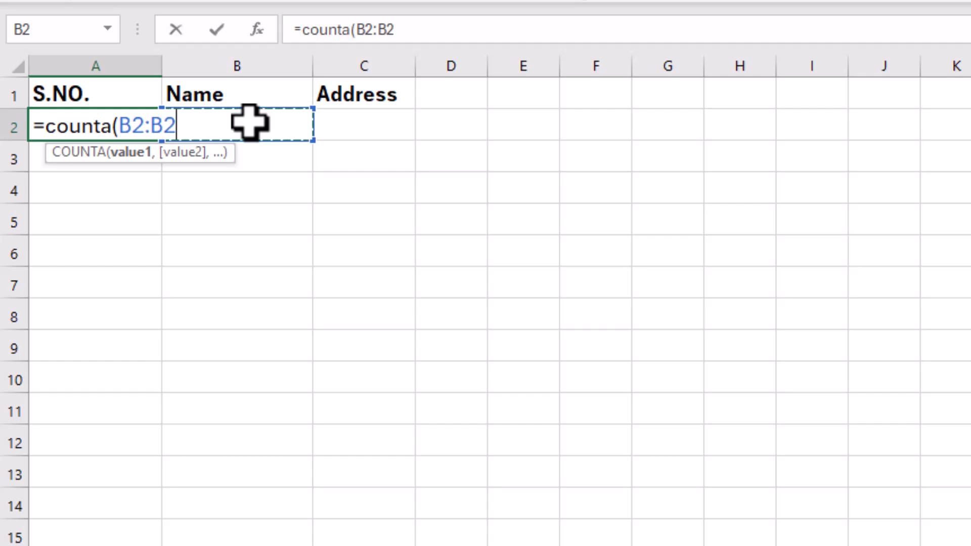
text())
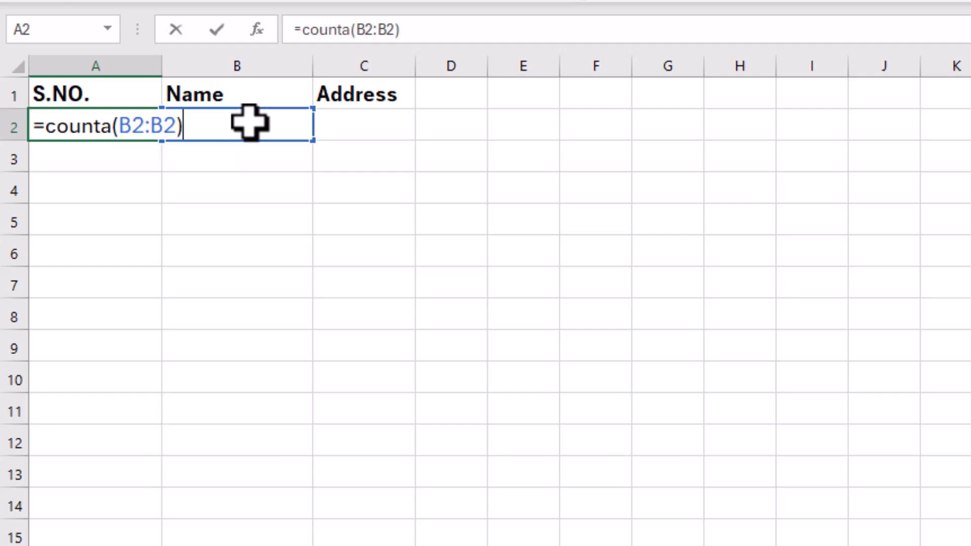
click(132, 126)
key(F4)
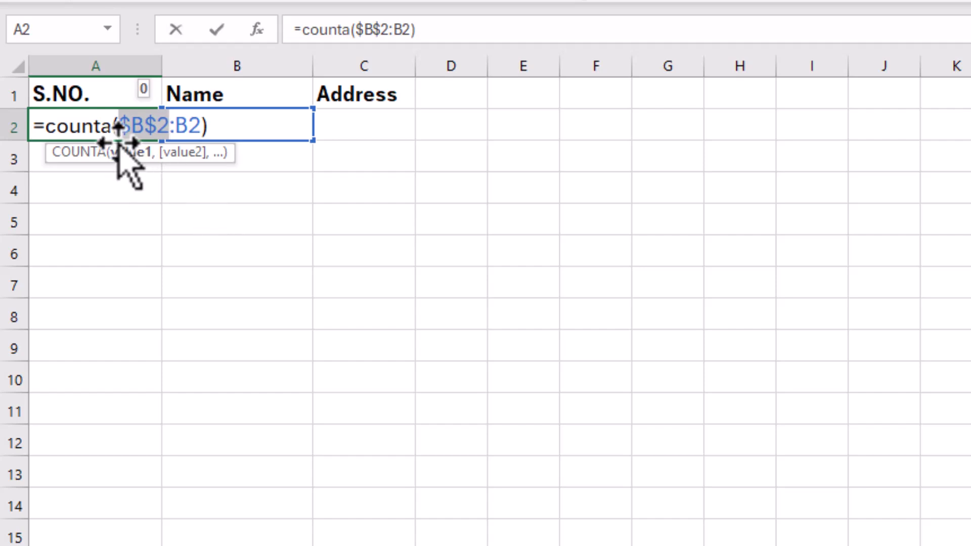
key(Return)
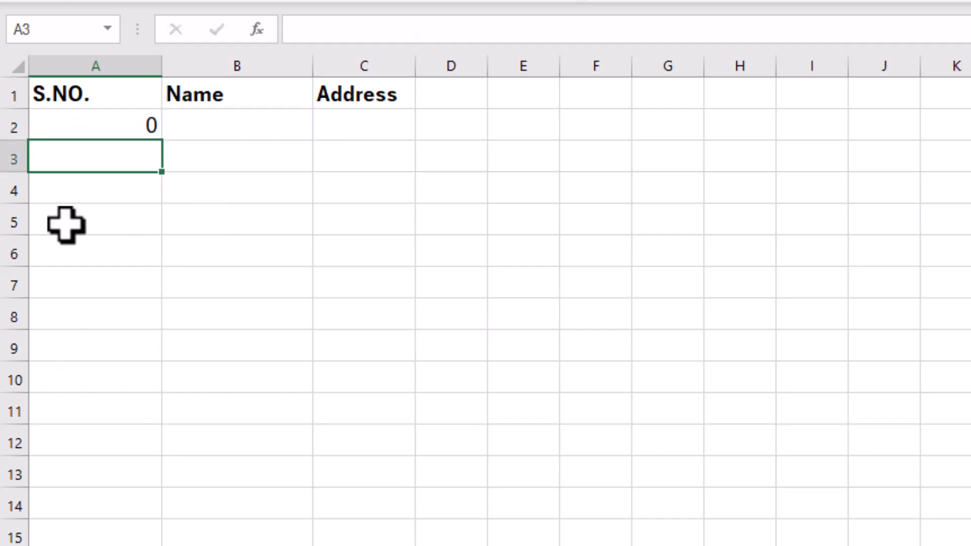
Fill the COUNTA formula from A2 down to A9
click(206, 127)
click(149, 130)
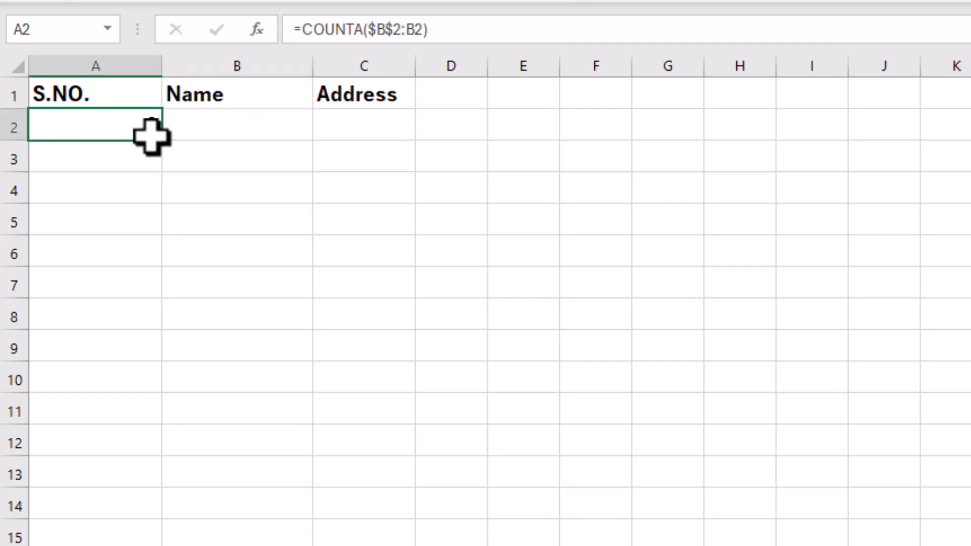
drag(161, 141, 166, 354)
Enter the sample names fhg, fhg, fhg, fdh and sdfh in cells B2:B6
click(248, 133)
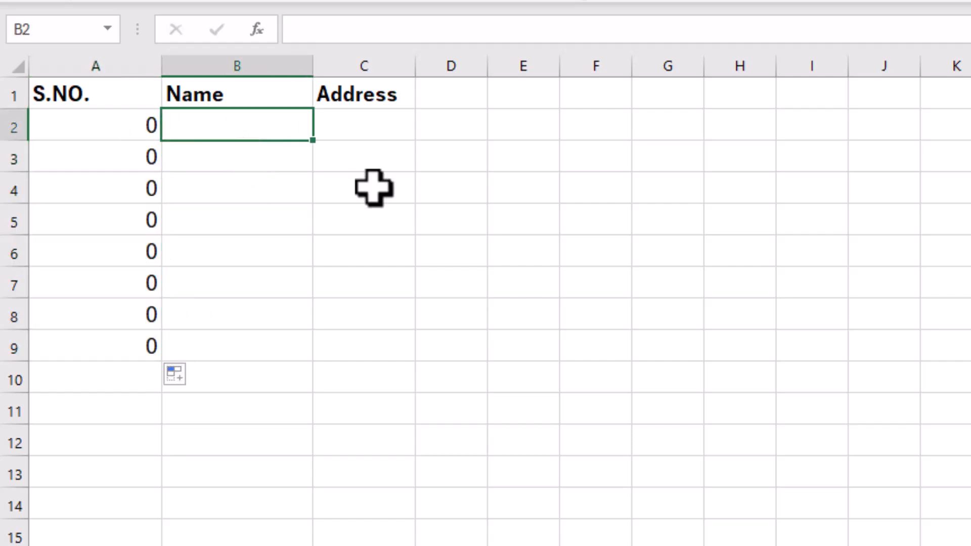
text(fhg)
key(Return)
text(fhg fhg)
key(Return)
text(fdh)
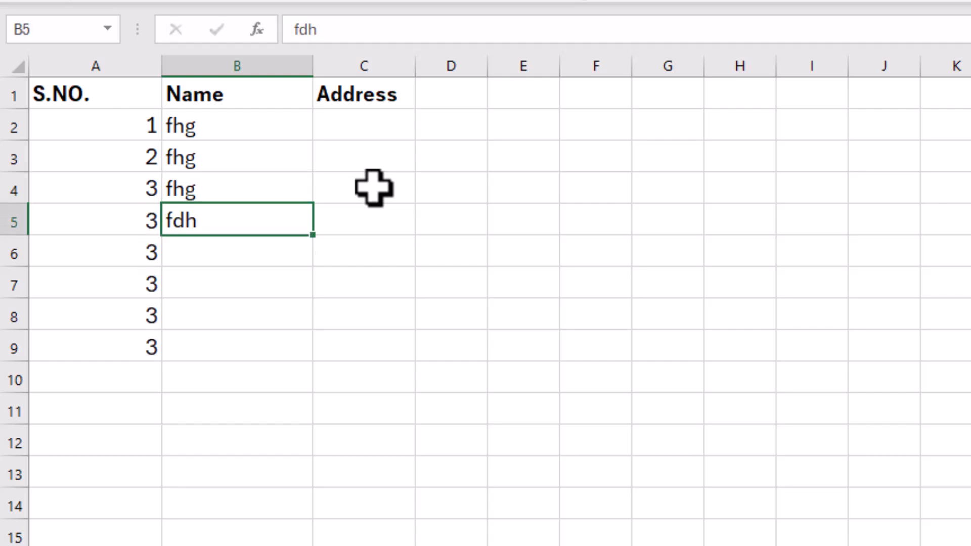
key(Return)
text(sdfh)
key(Return)
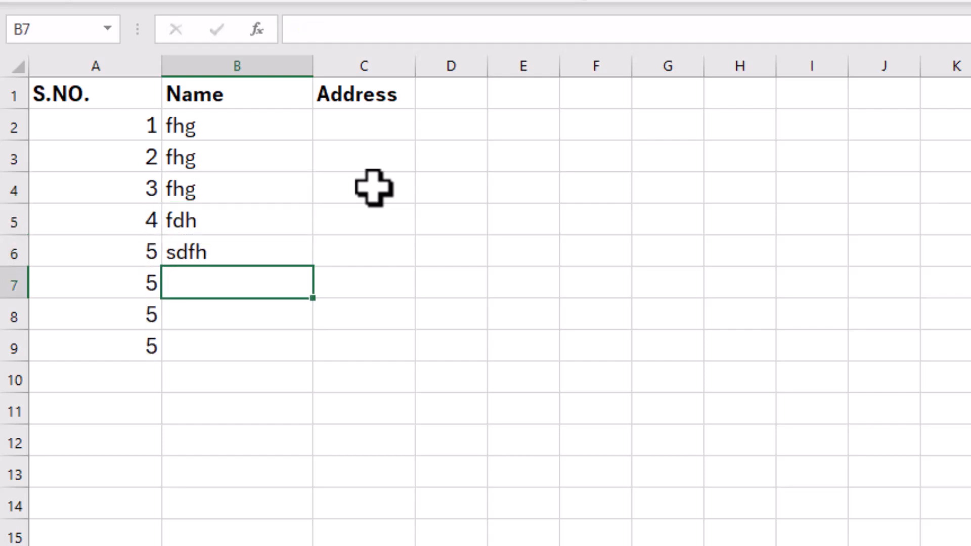
Change the A2 formula to =IF(B2="","",COUNTA($B$2:B2)) and fill it down column A well past the listed names
click(127, 125)
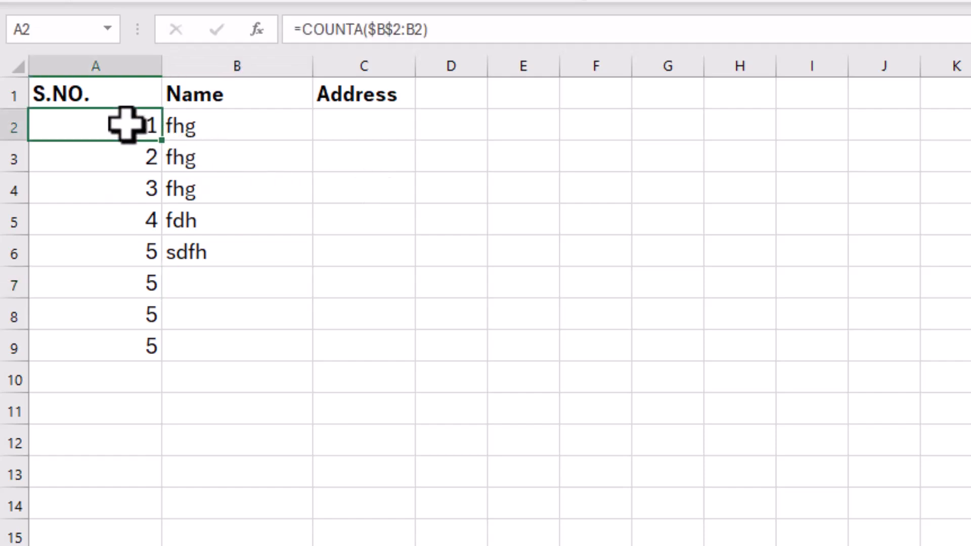
double_click(56, 126)
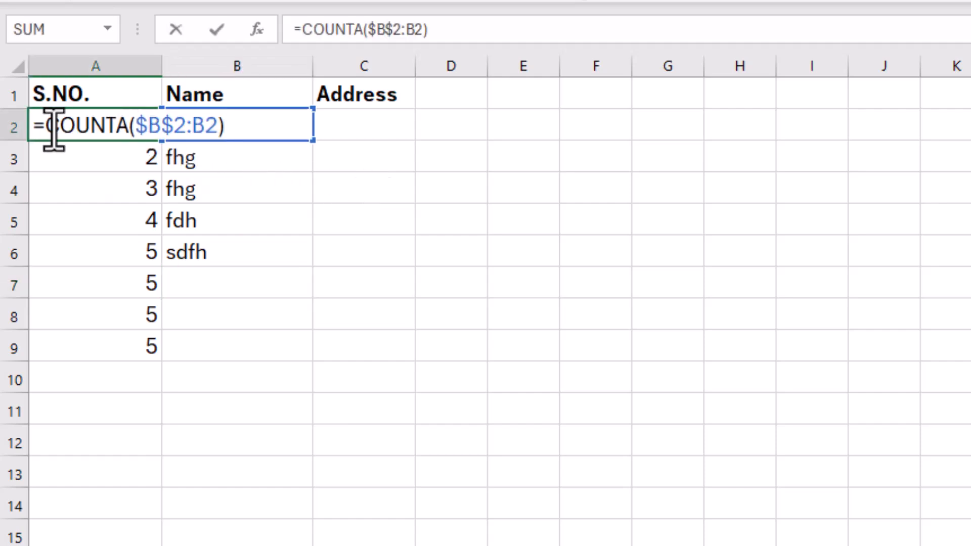
text(if()
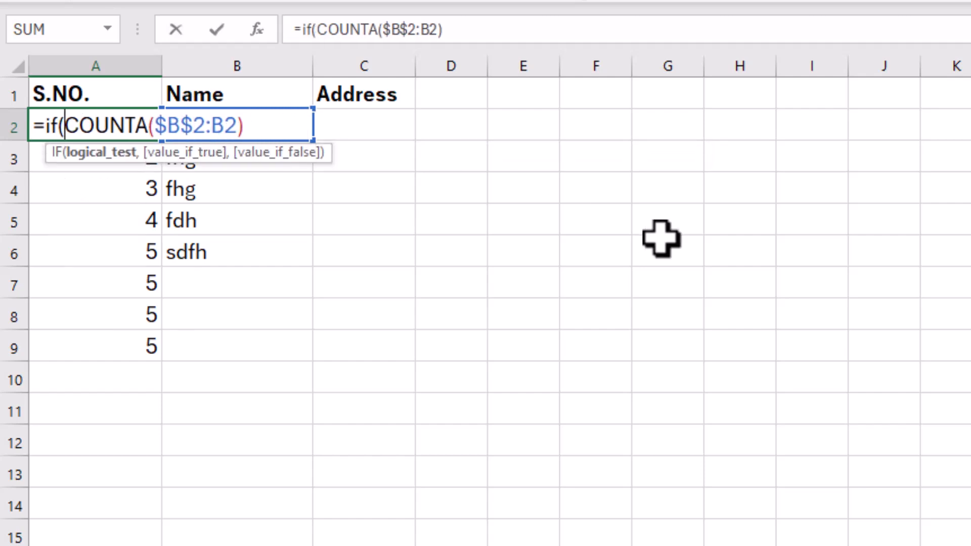
text(b2="")
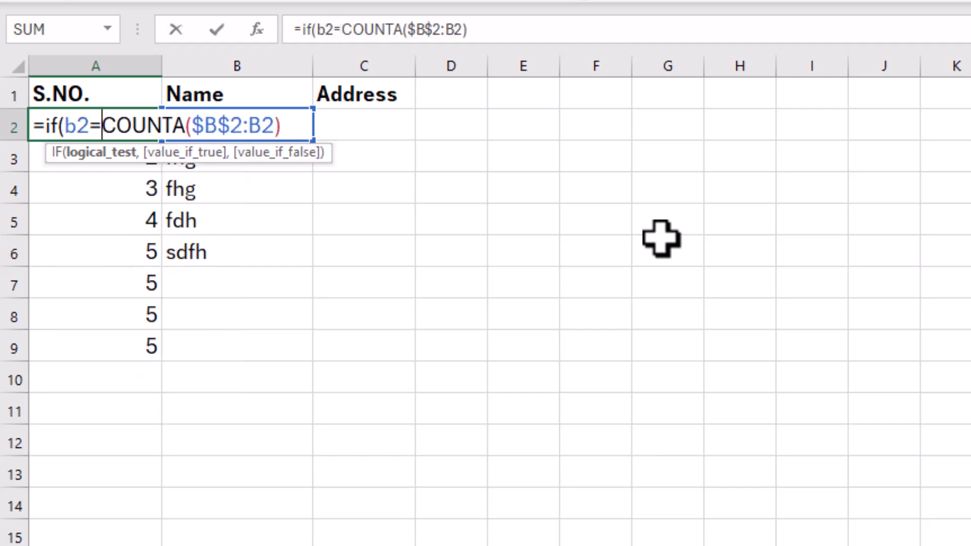
text(,",)
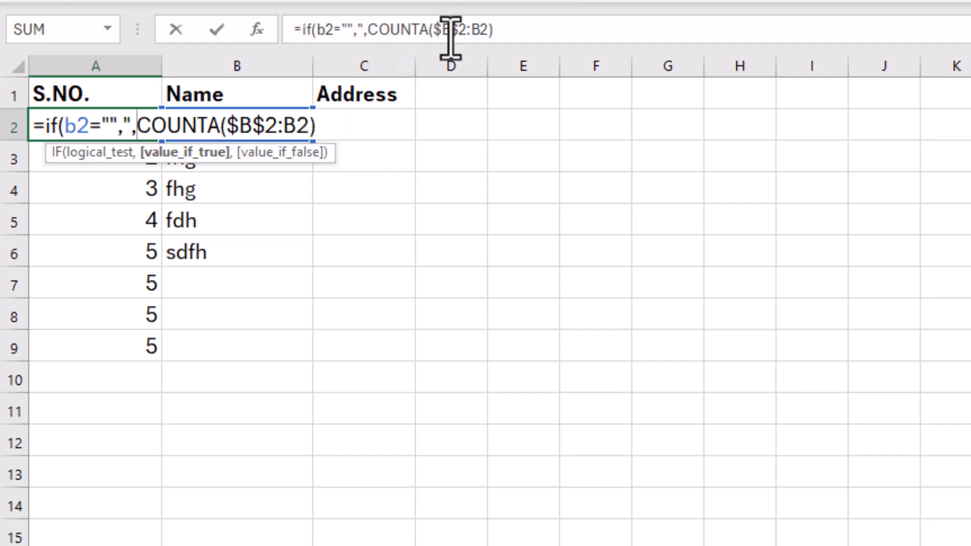
click(514, 36)
text())
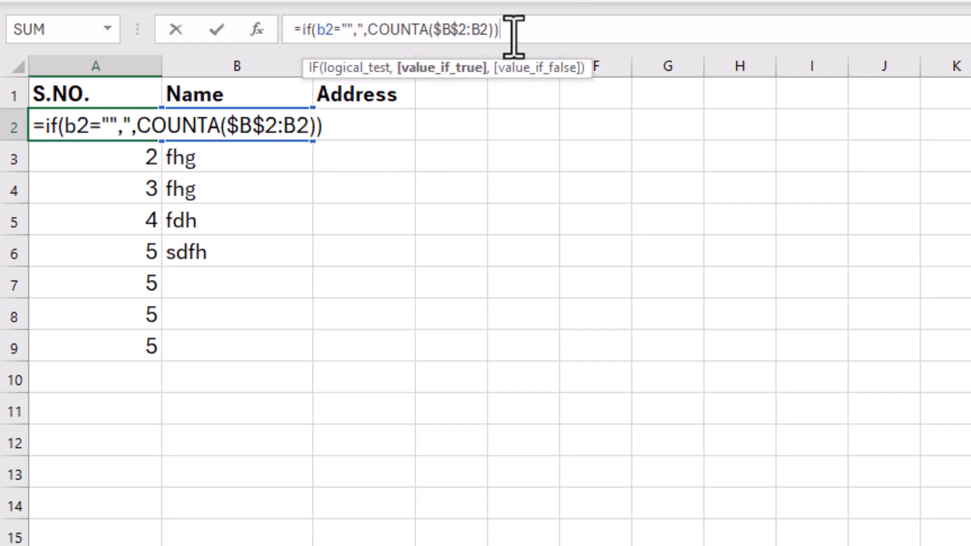
key(Return)
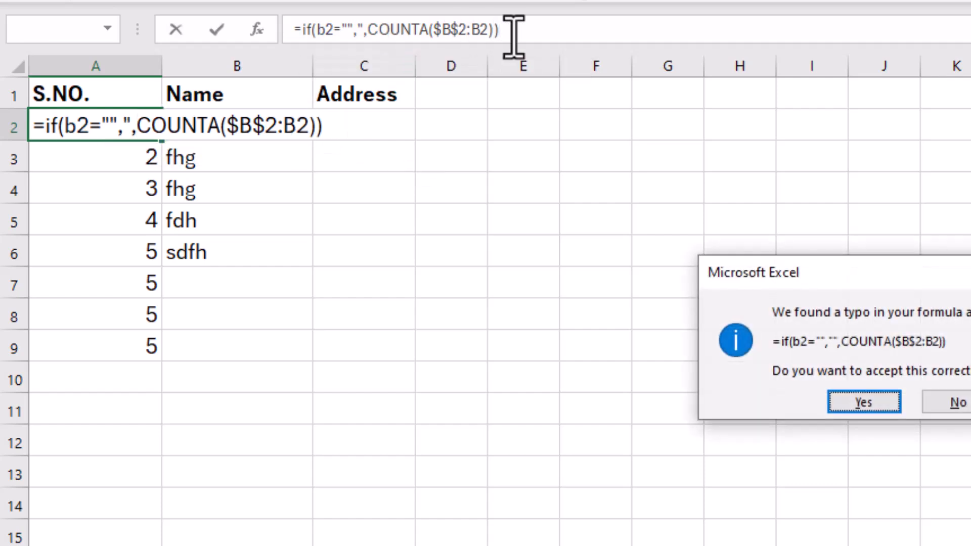
key(Return)
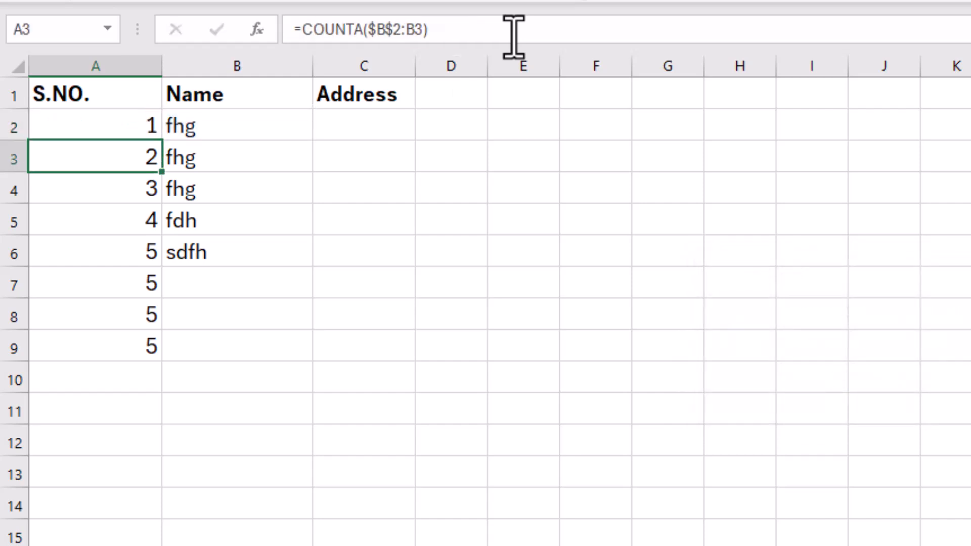
click(149, 124)
drag(166, 145, 138, 541)
Enter the sample names dg, dgd, dg, dg, dsg, dgd and gdg in cells B7:B13
click(217, 283)
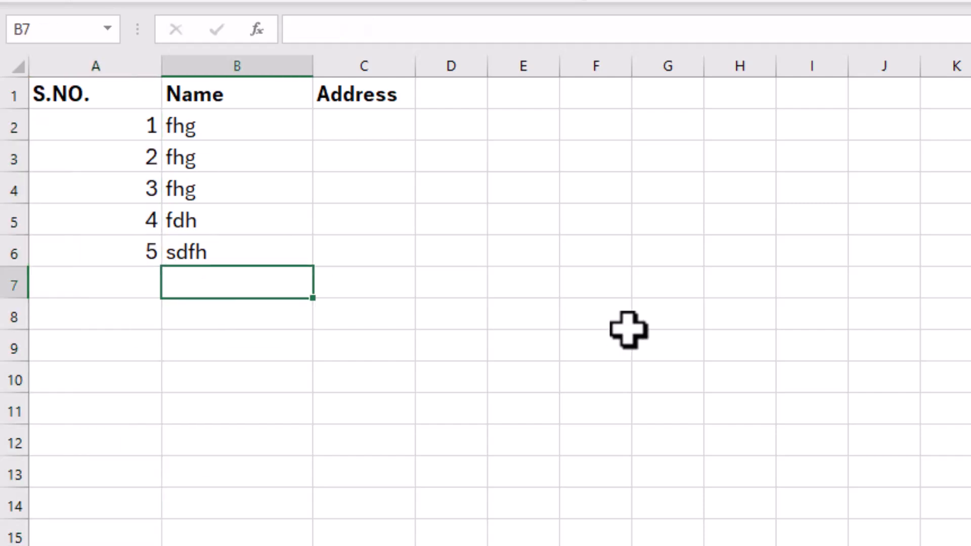
text(dg dgd dg dg dsg dgd gdg)
key(Return)
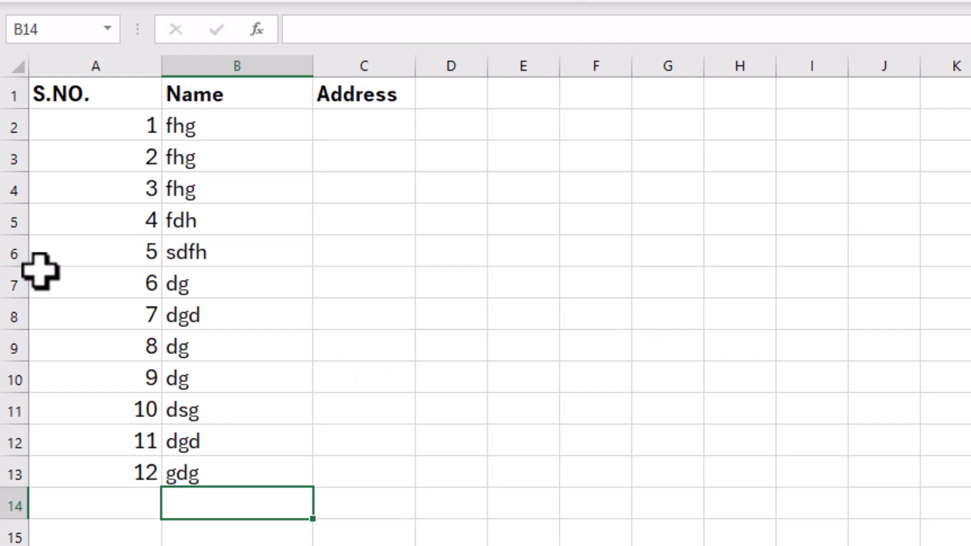
Delete the entire row 6 containing the name sdfh
click(8, 253)
right_click(69, 249)
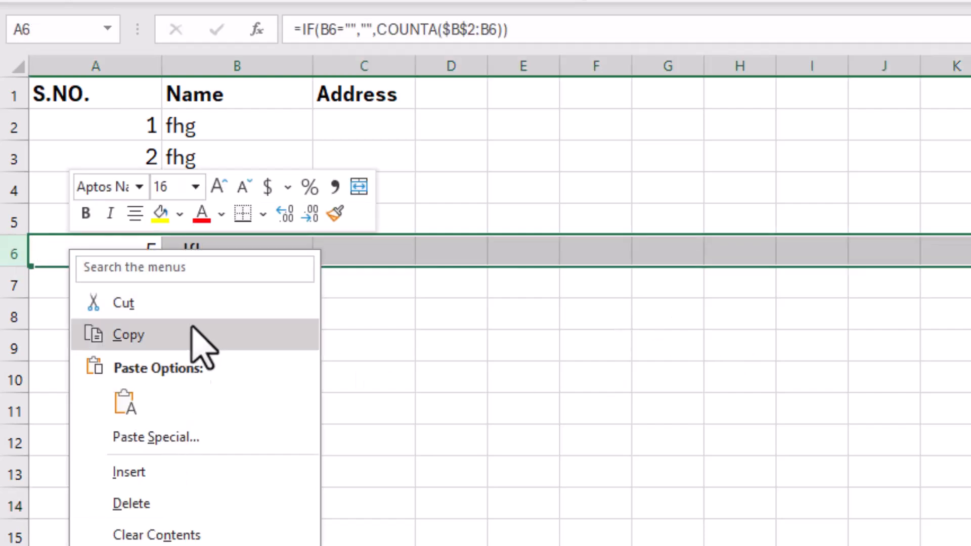
click(143, 506)
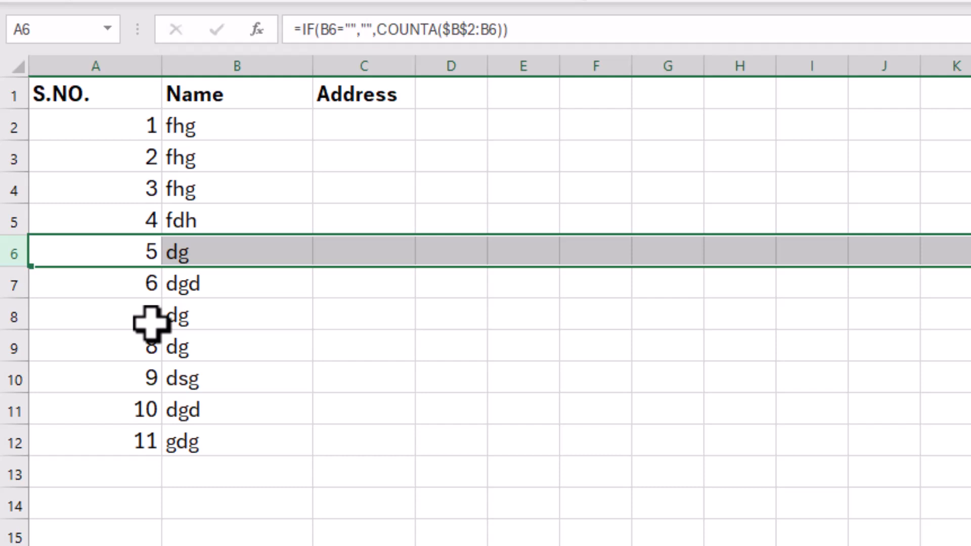
Insert a blank row at row 6 and fill the IF and COUNTA formula from A5 down into A6
key(ctrl+shift+plus)
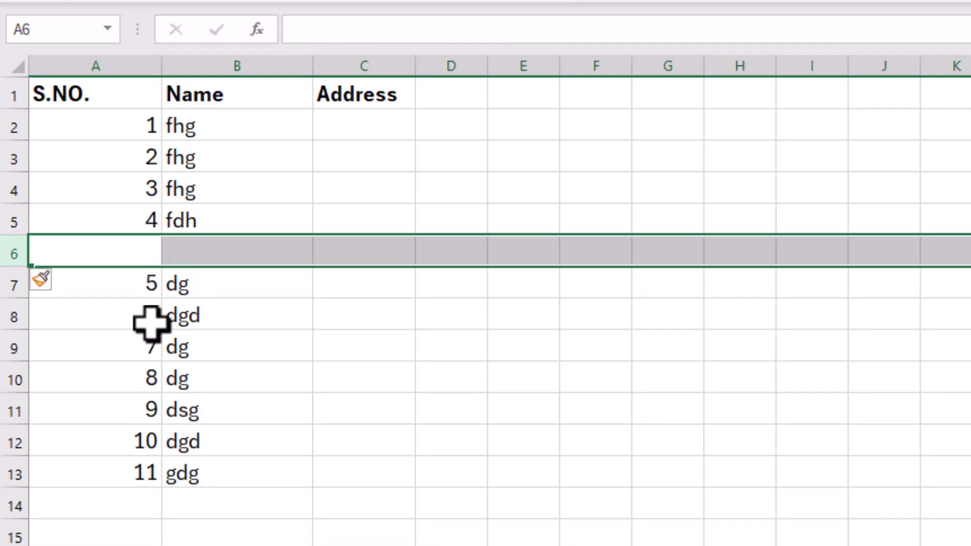
click(142, 250)
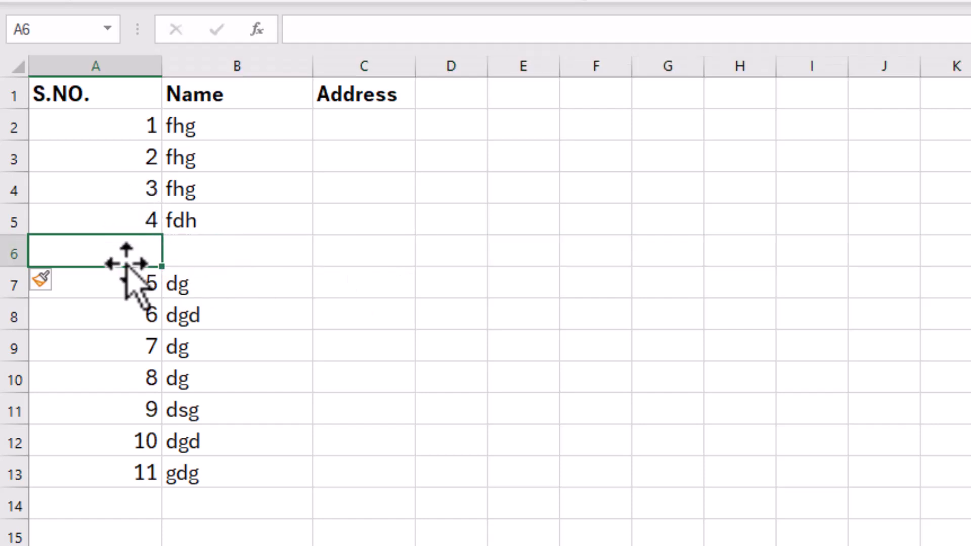
key(ctrl+d)
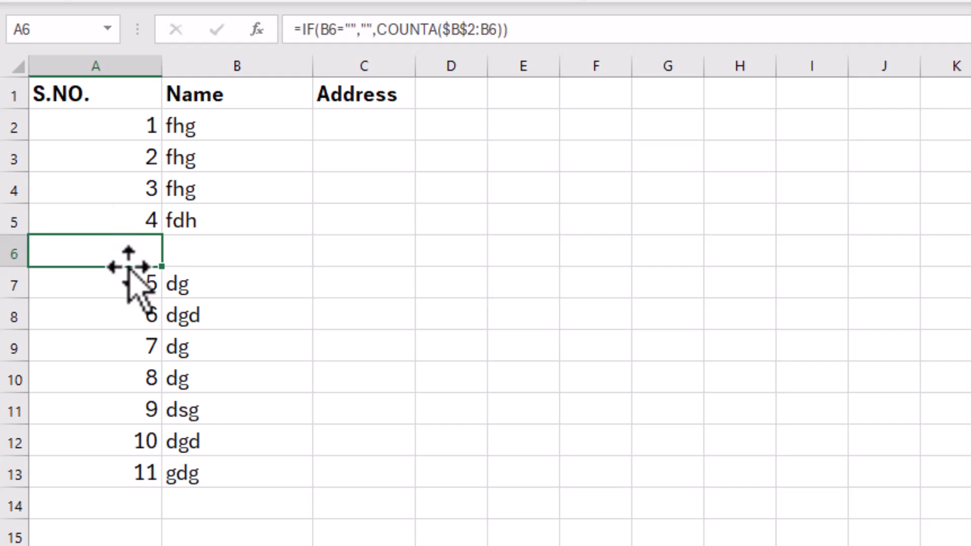
Enter the sample name hfdhf in cell B6
click(228, 252)
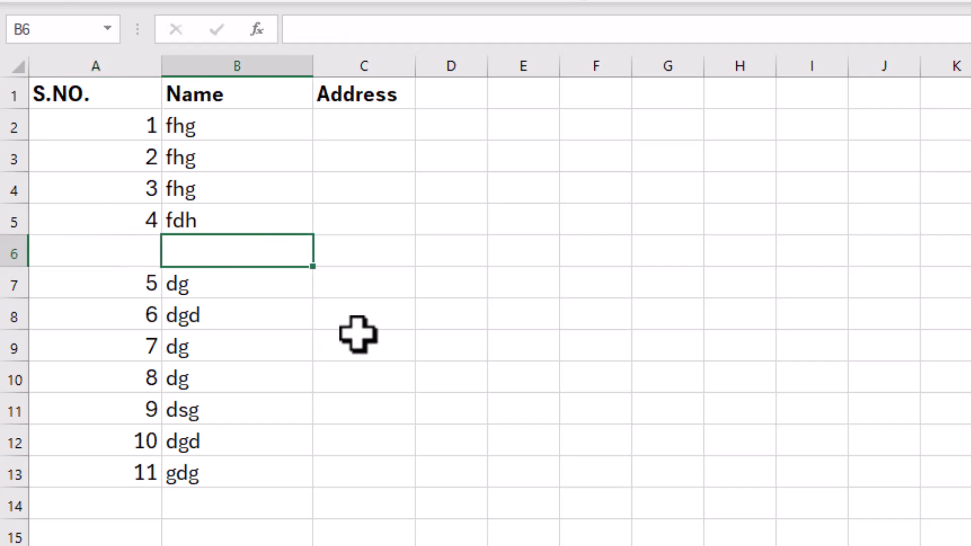
text(hfdhf)
key(Return)
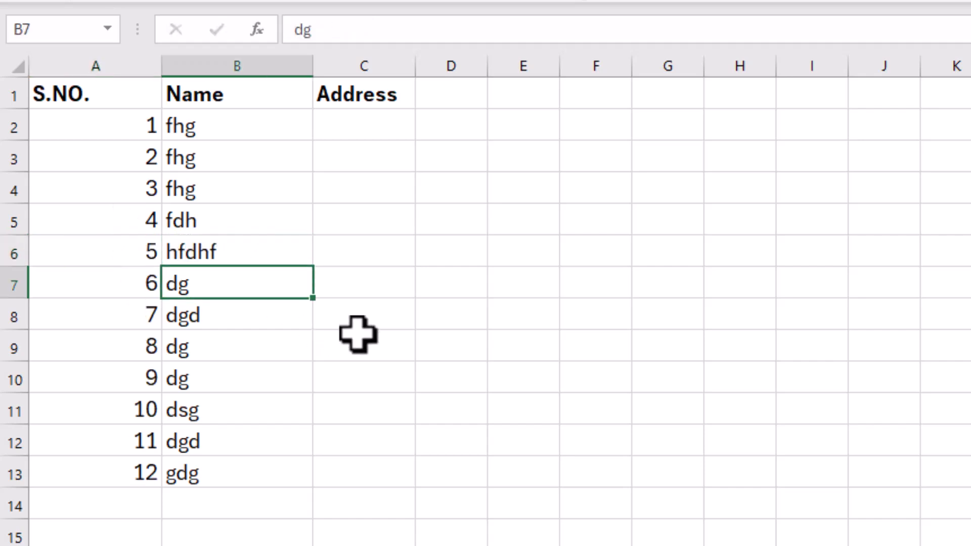